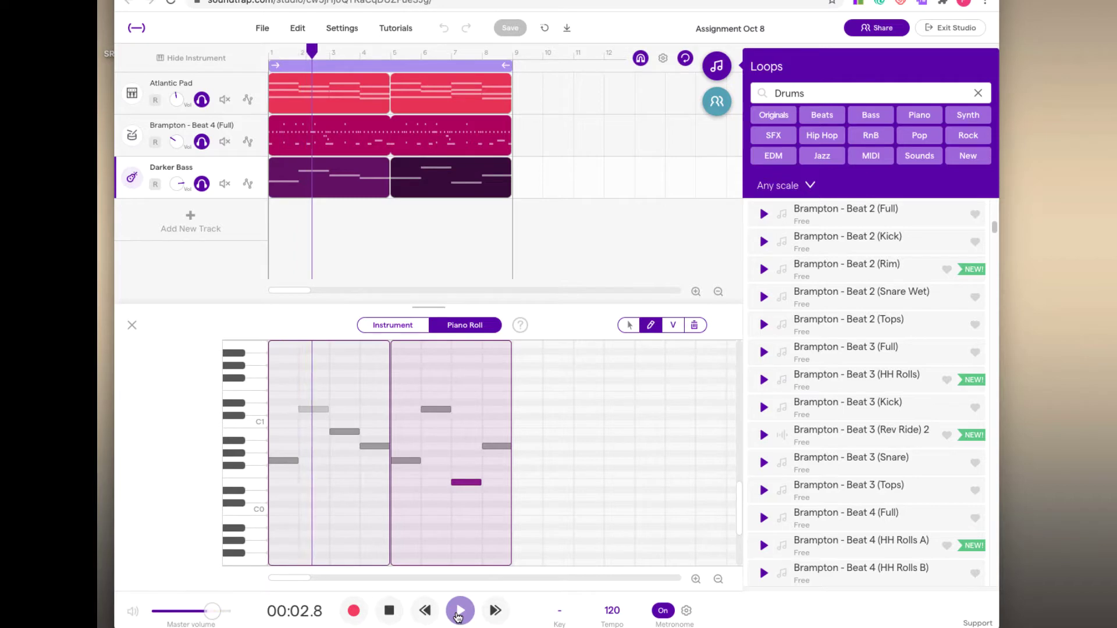
- Lower the master volume slightly and stop the playback
left_click_drag(211, 612, 203, 612)
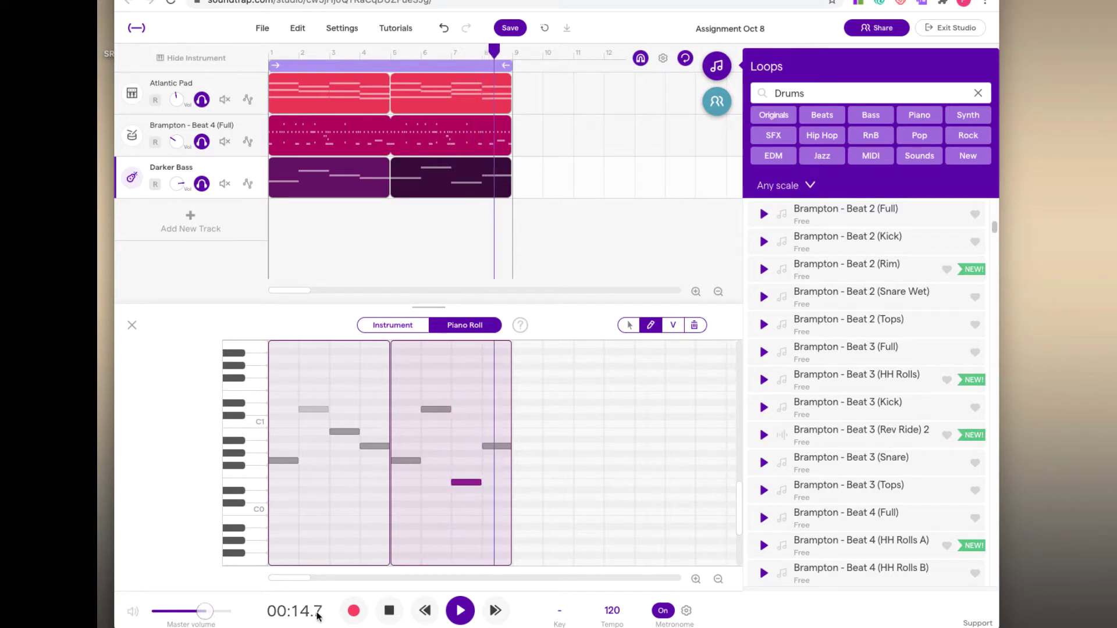
left_click(389, 617)
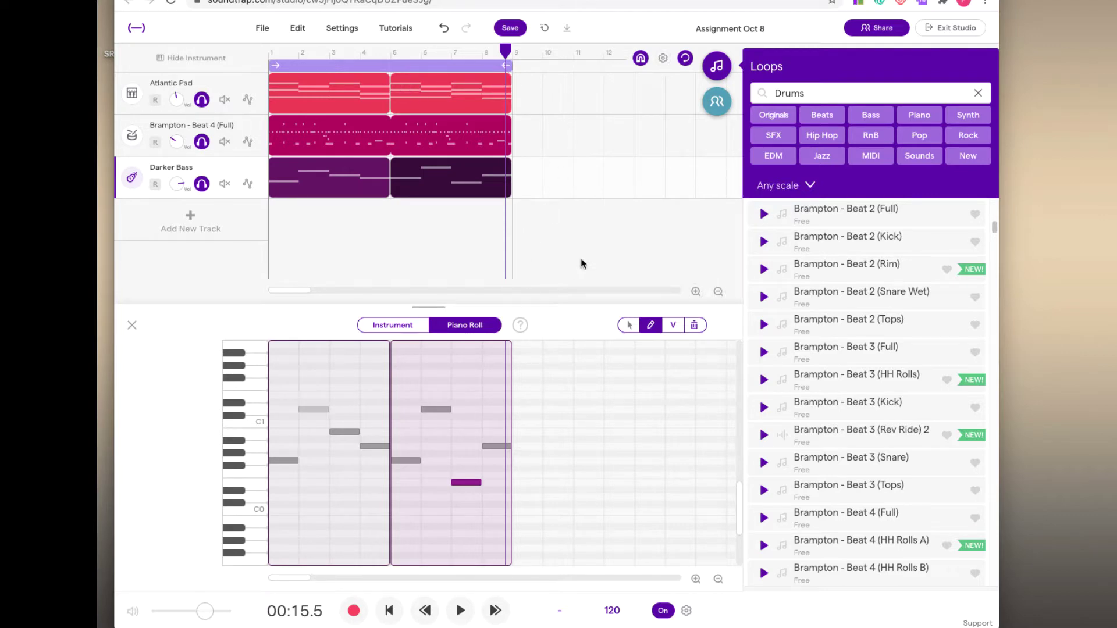
- Add a synthesizer track with the Bell Piano preset from the Synths category and lower the track's volume
left_click(192, 221)
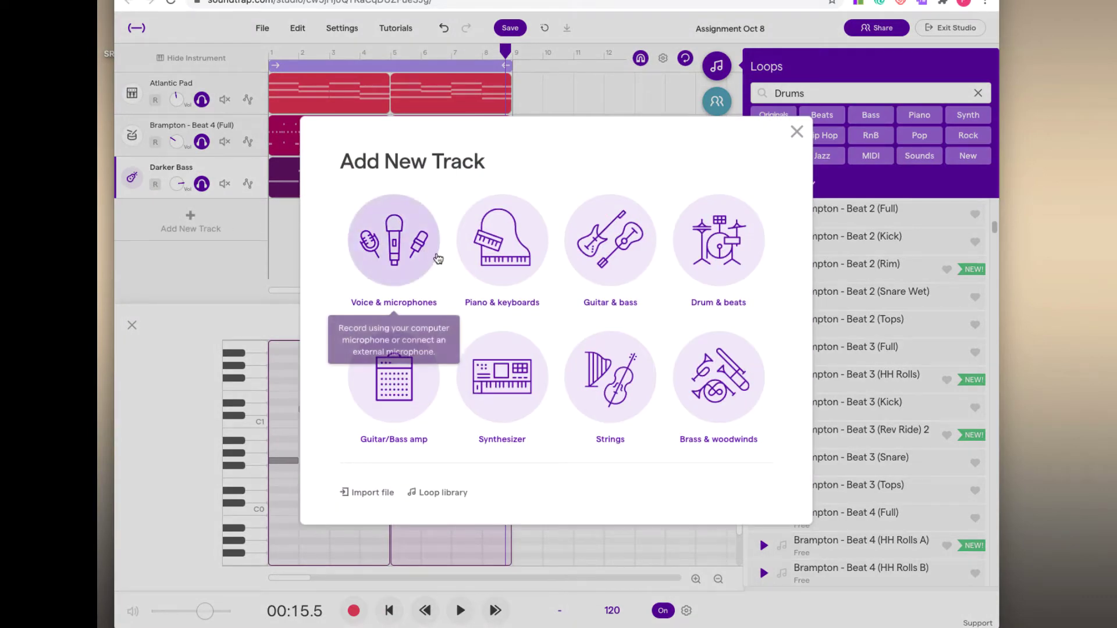
left_click(511, 380)
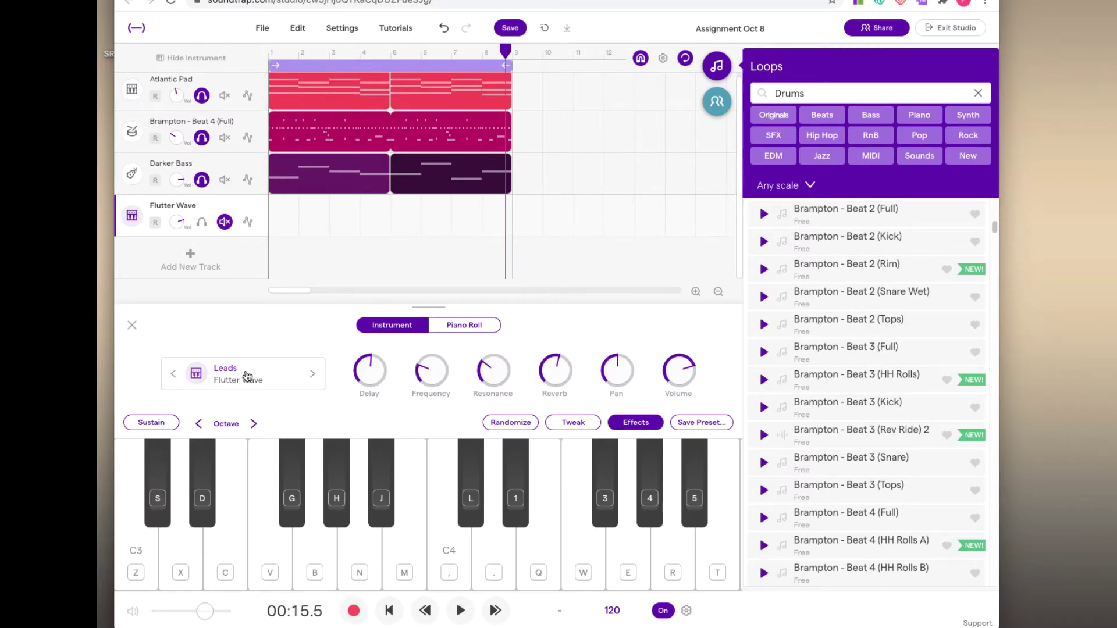
left_click(246, 375)
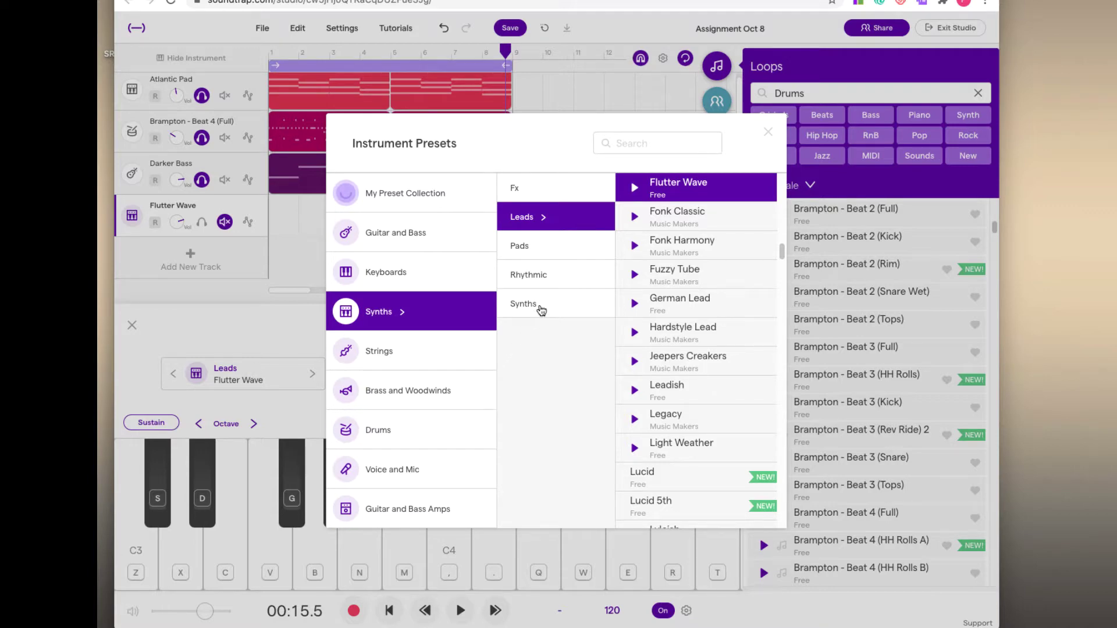
left_click(540, 311)
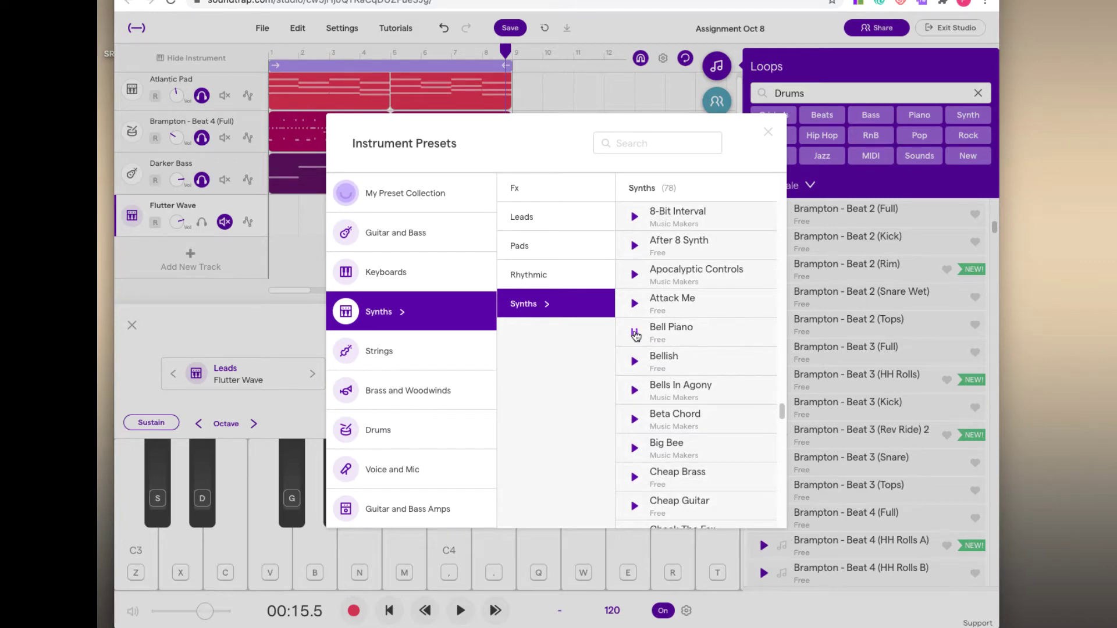
left_click(687, 337)
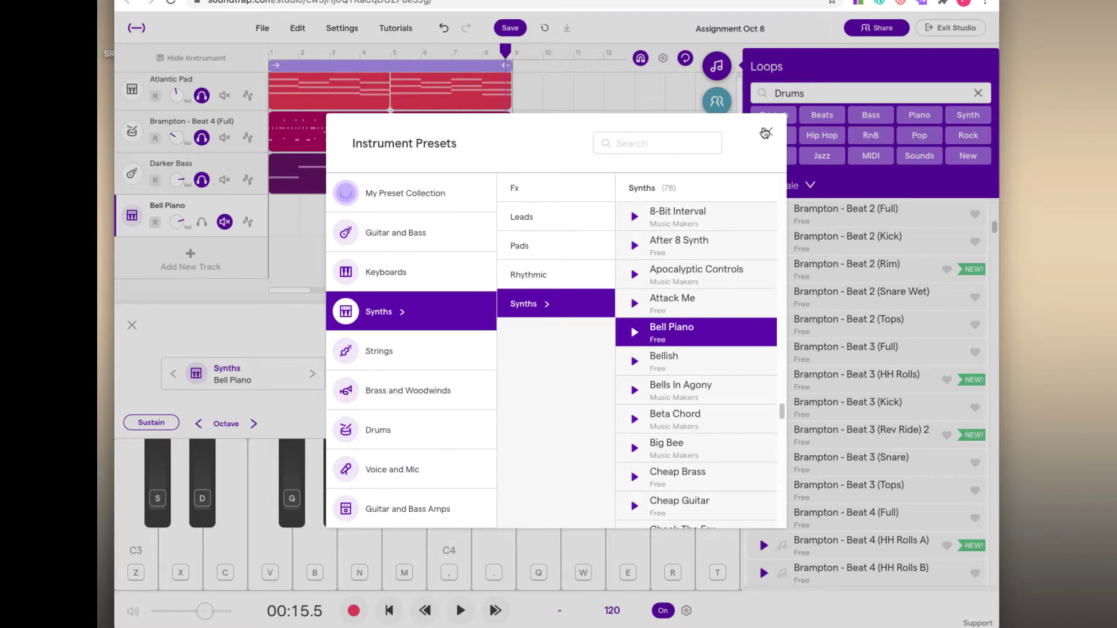
left_click(767, 132)
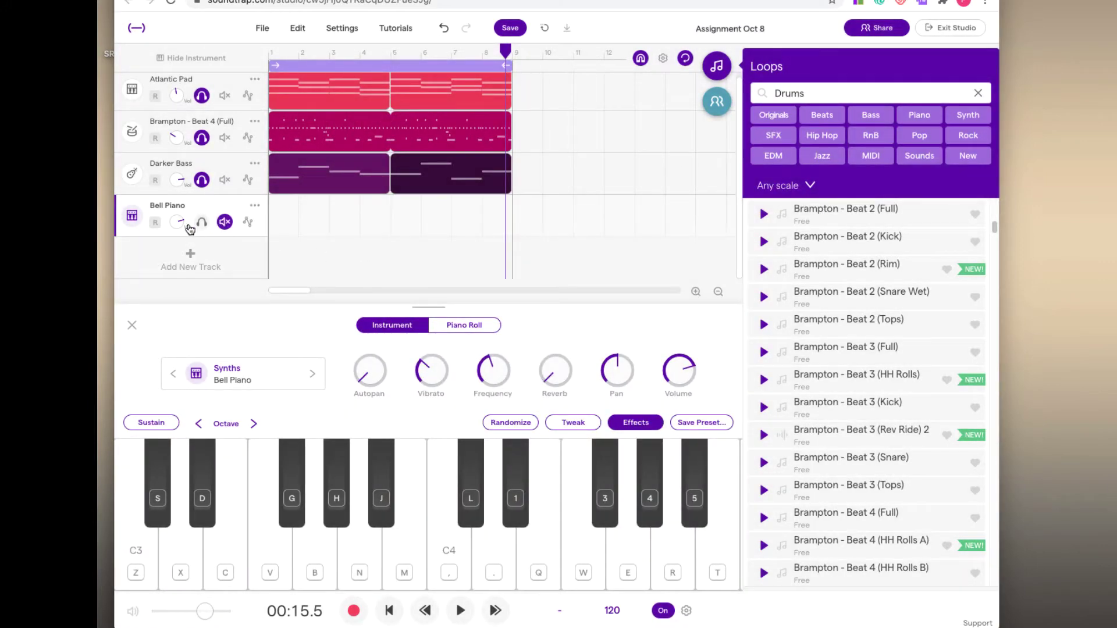
left_click_drag(176, 222, 180, 251)
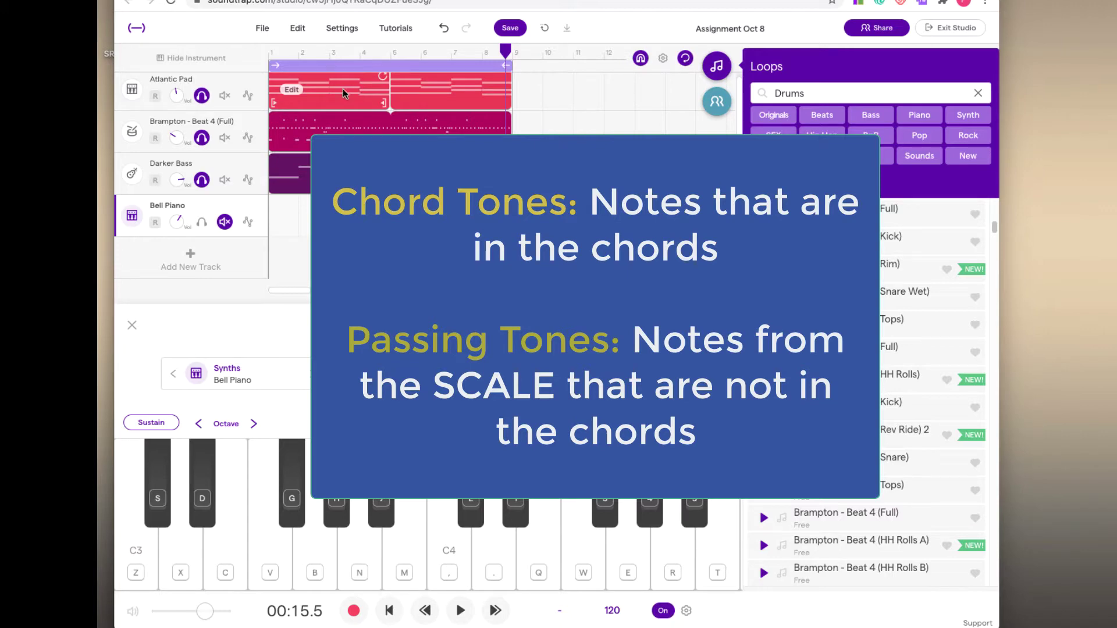
- Copy the first Atlantic Pad region onto the Bell Piano track, starting at bar 1
double_click(343, 92)
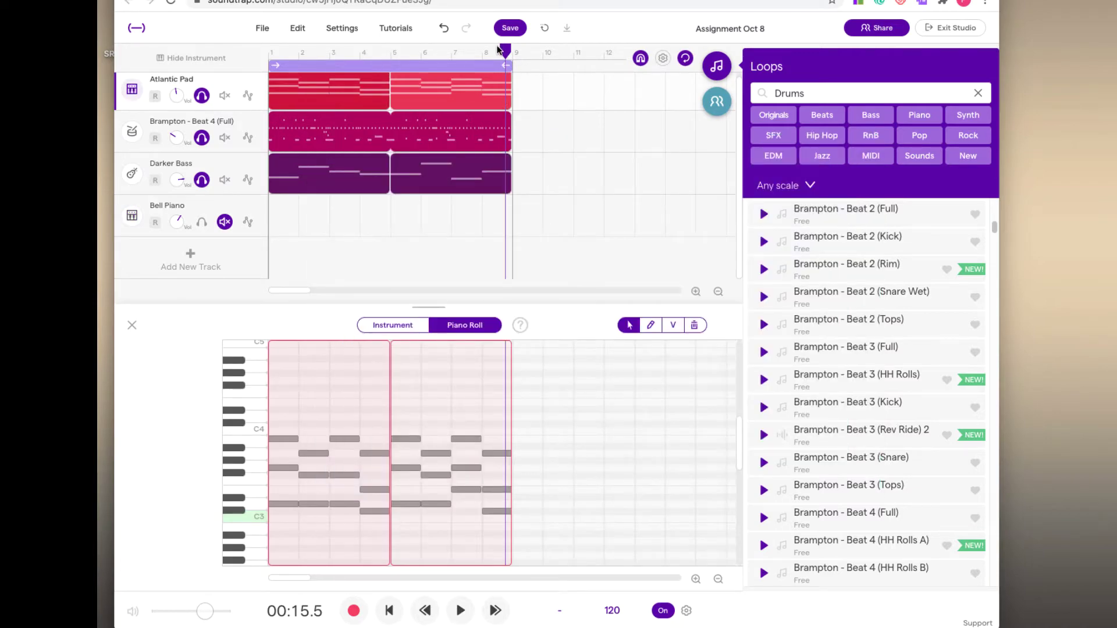
left_click_drag(504, 51, 270, 60)
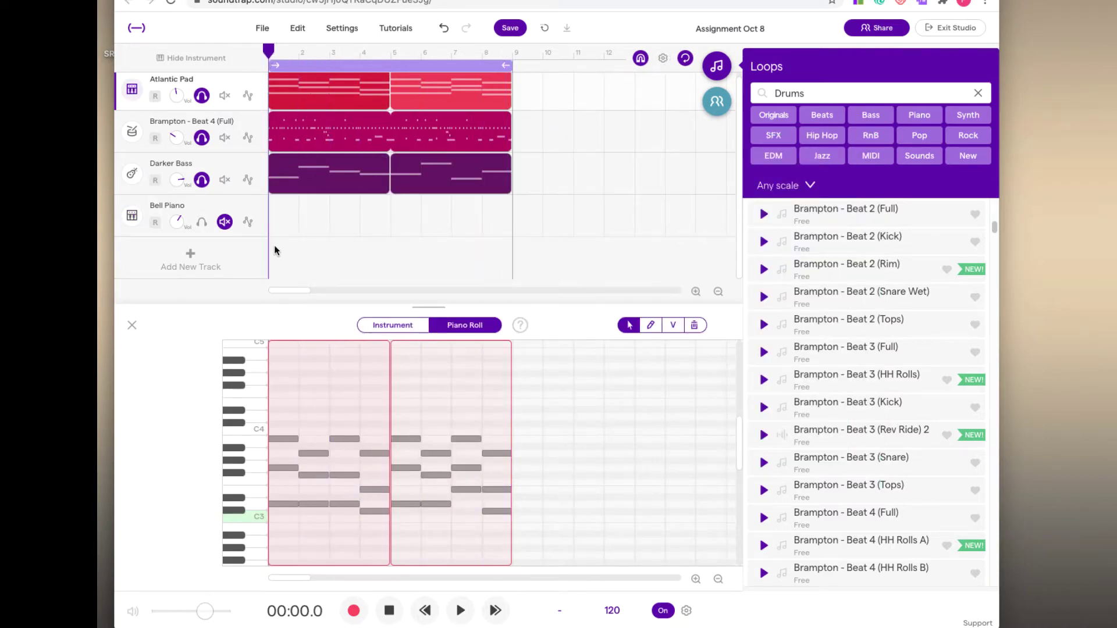
mouse_move(286, 224)
left_click(285, 222)
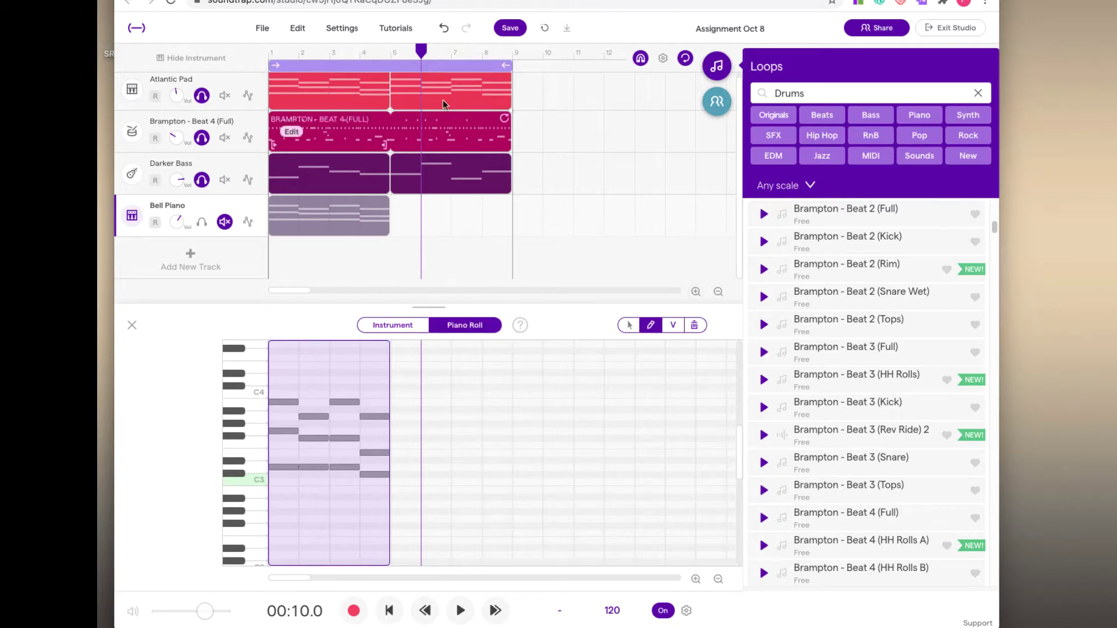
- Solo the Bell Piano track and audition the D3, G3 and B3 notes of its first chord
left_click(695, 293)
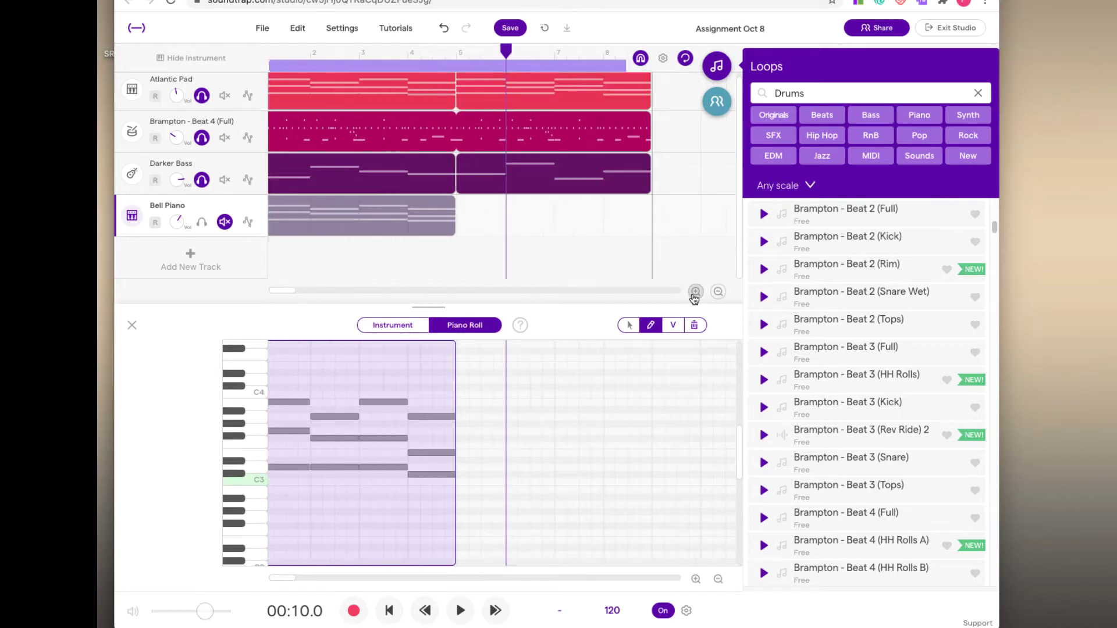
left_click(695, 293)
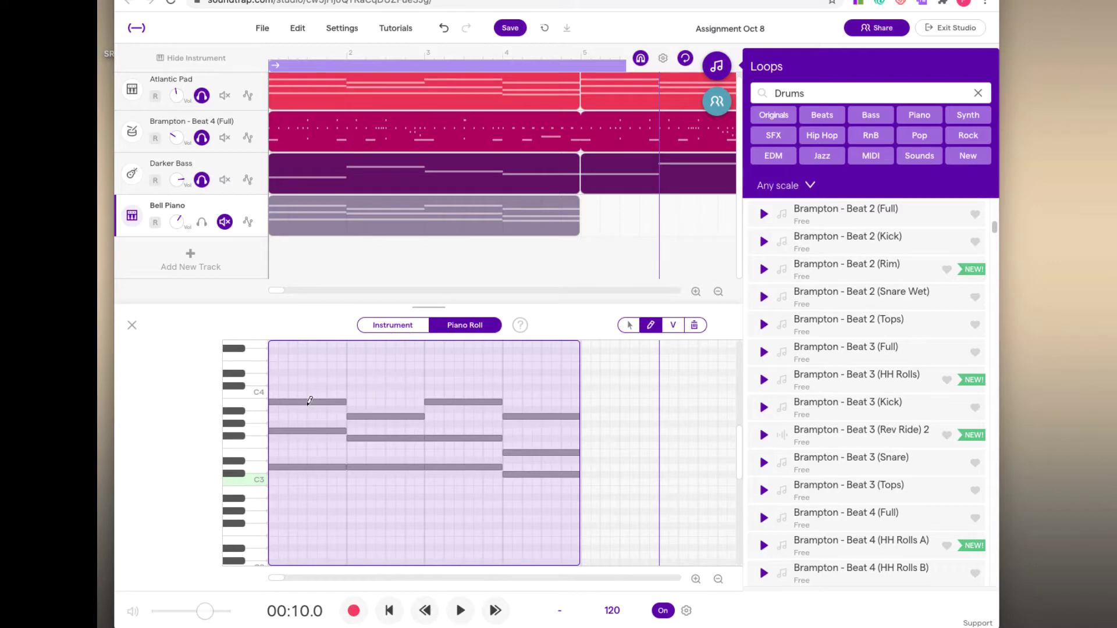
left_click(629, 325)
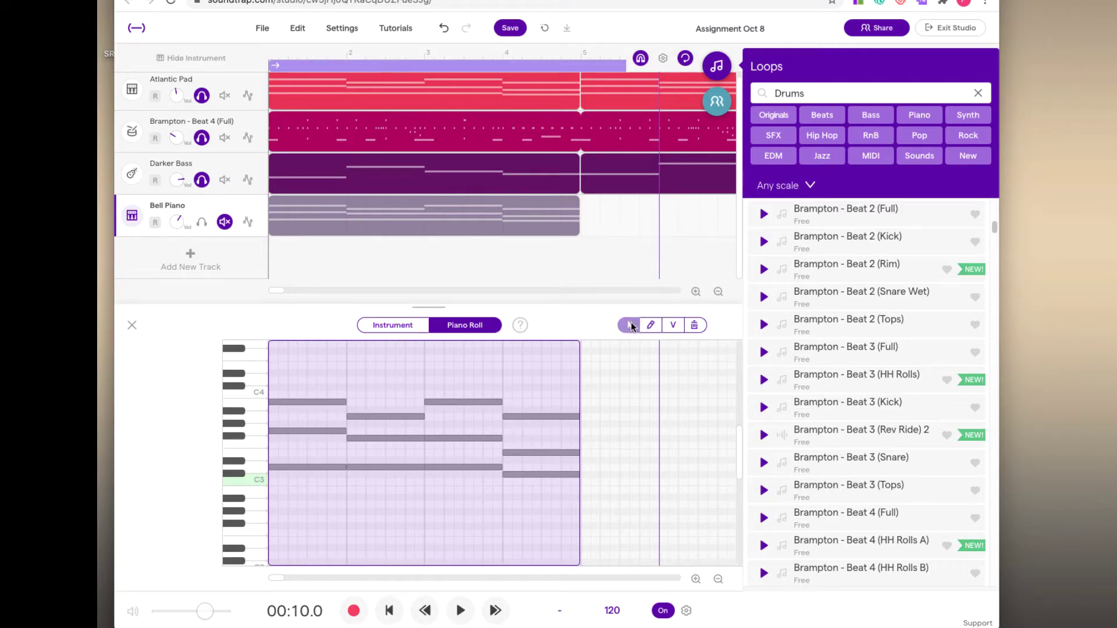
left_click(317, 467)
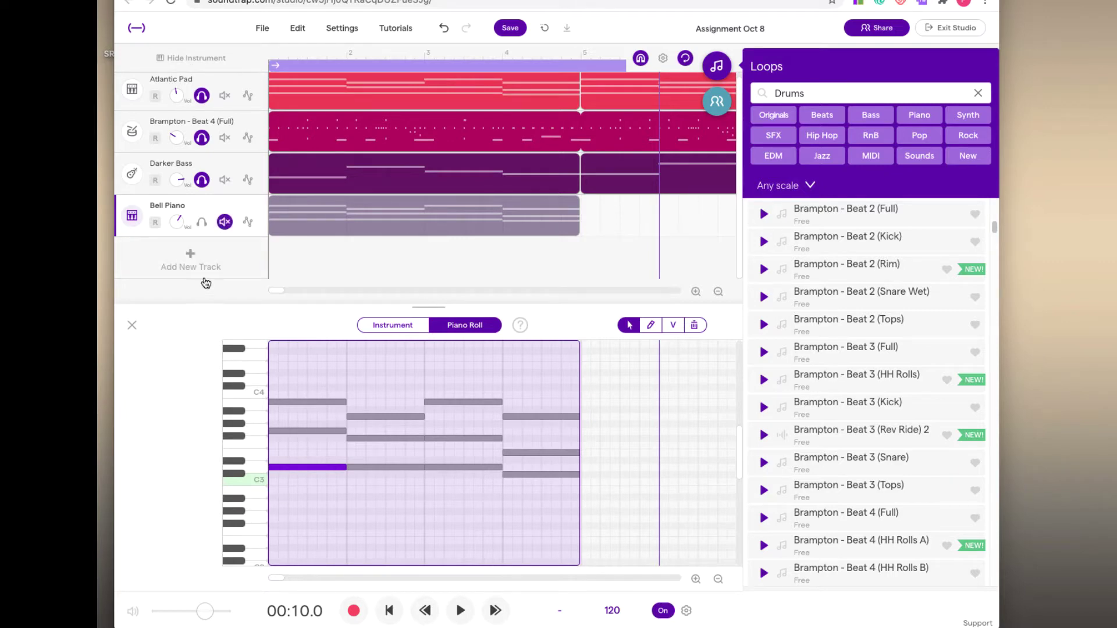
left_click(202, 223)
left_click(298, 467)
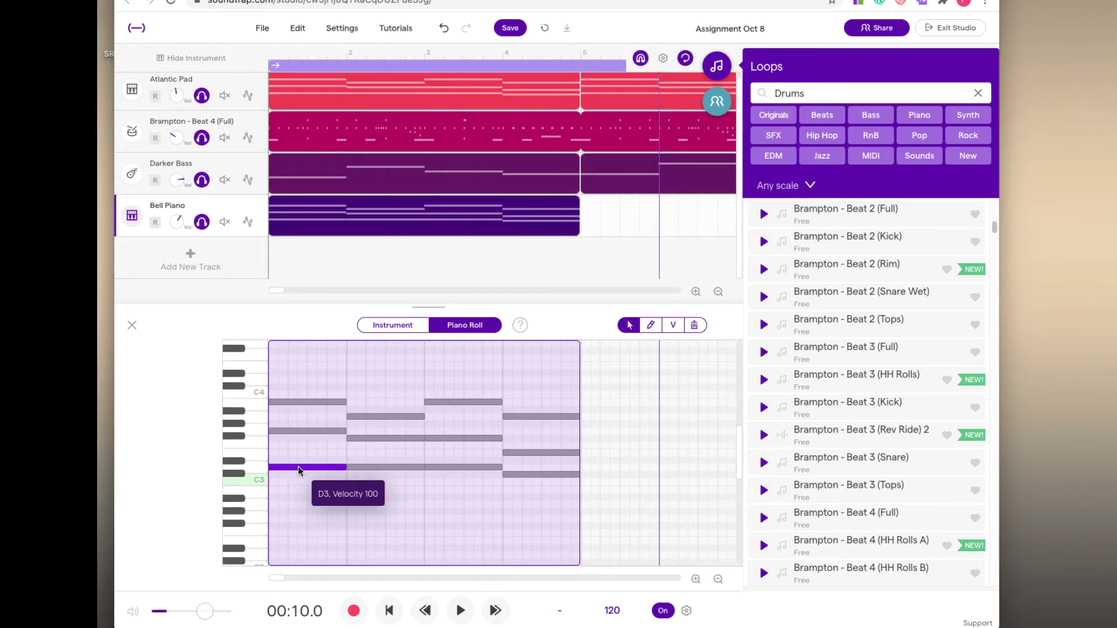
left_click(299, 431)
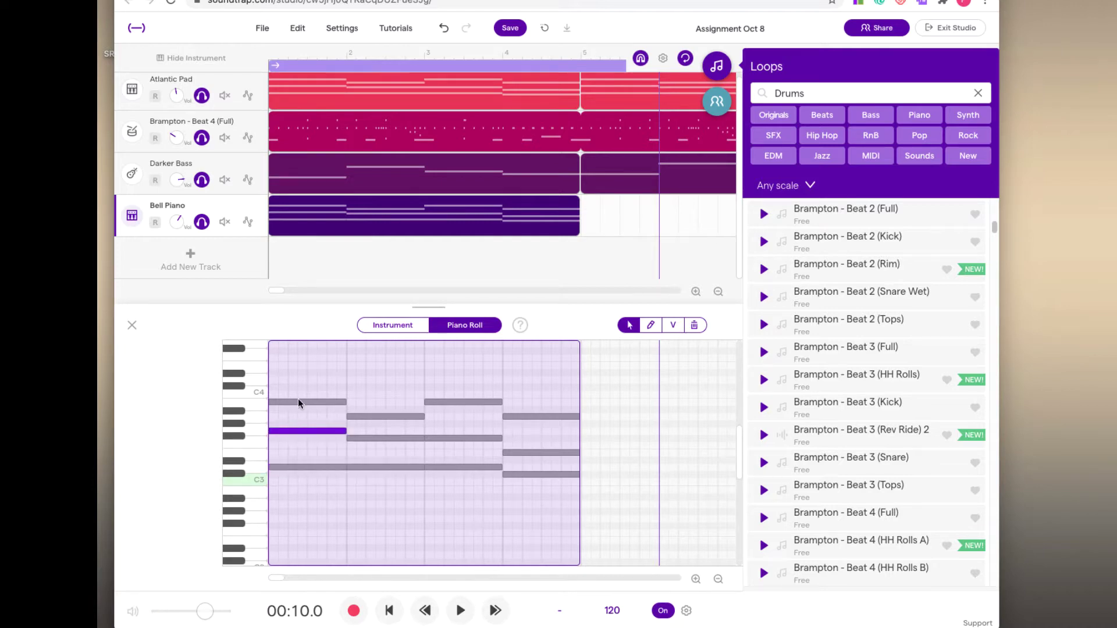
left_click(297, 401)
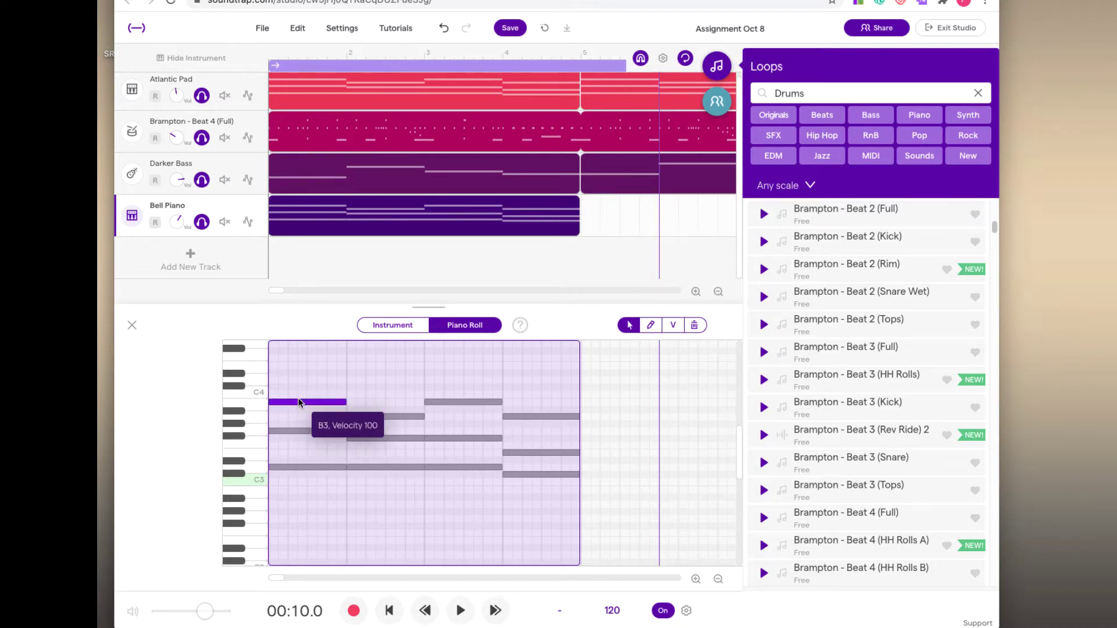
left_click(298, 431)
left_click(297, 467, "shift")
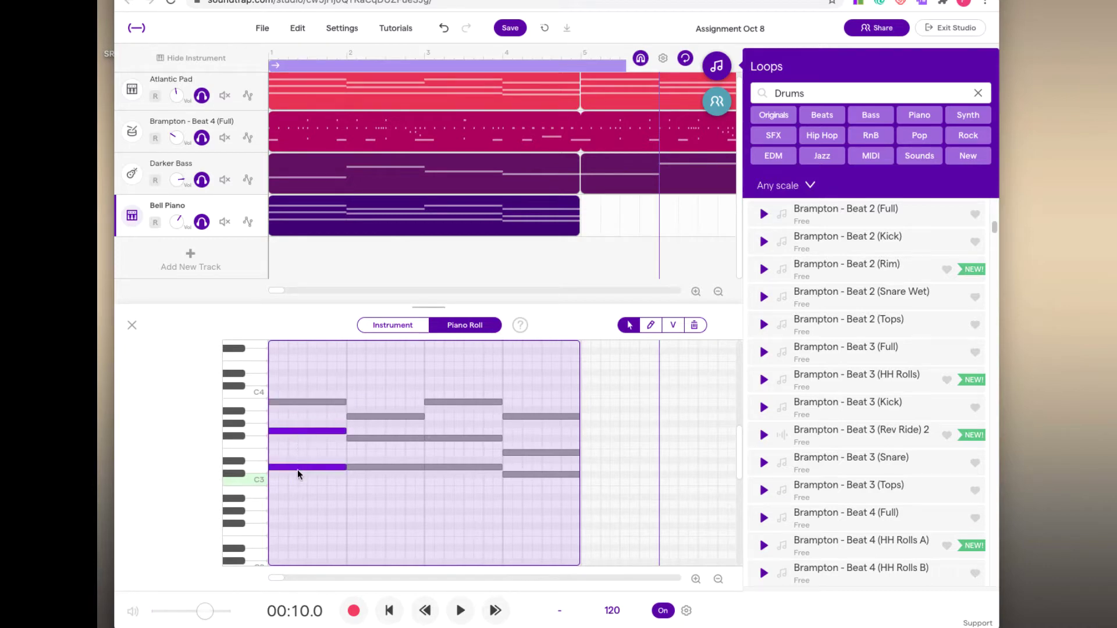
- In bar 1, shorten the B3 to one beat, trim the G3 to start halfway through the bar, and delete the D3
left_click_drag(344, 402, 285, 402)
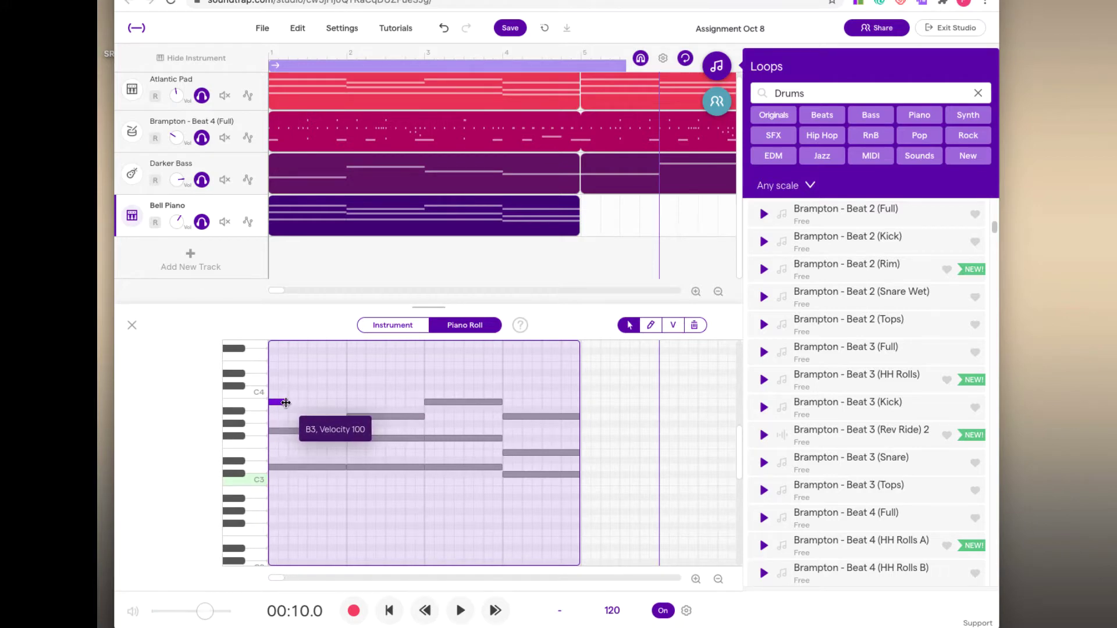
left_click(299, 430)
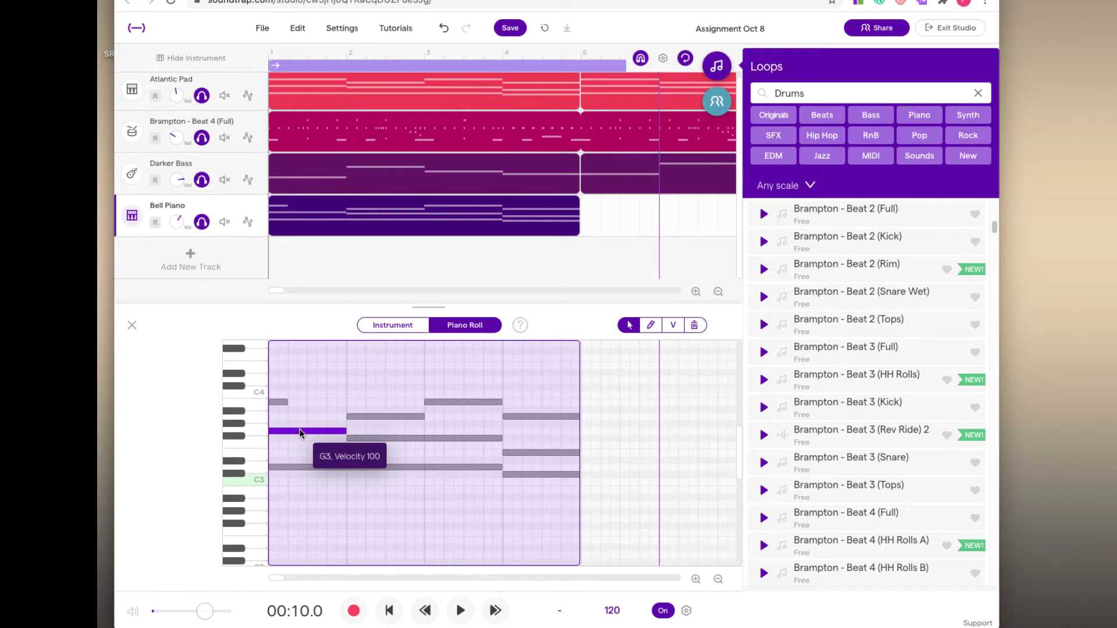
left_click_drag(270, 431, 309, 431)
left_click(316, 468)
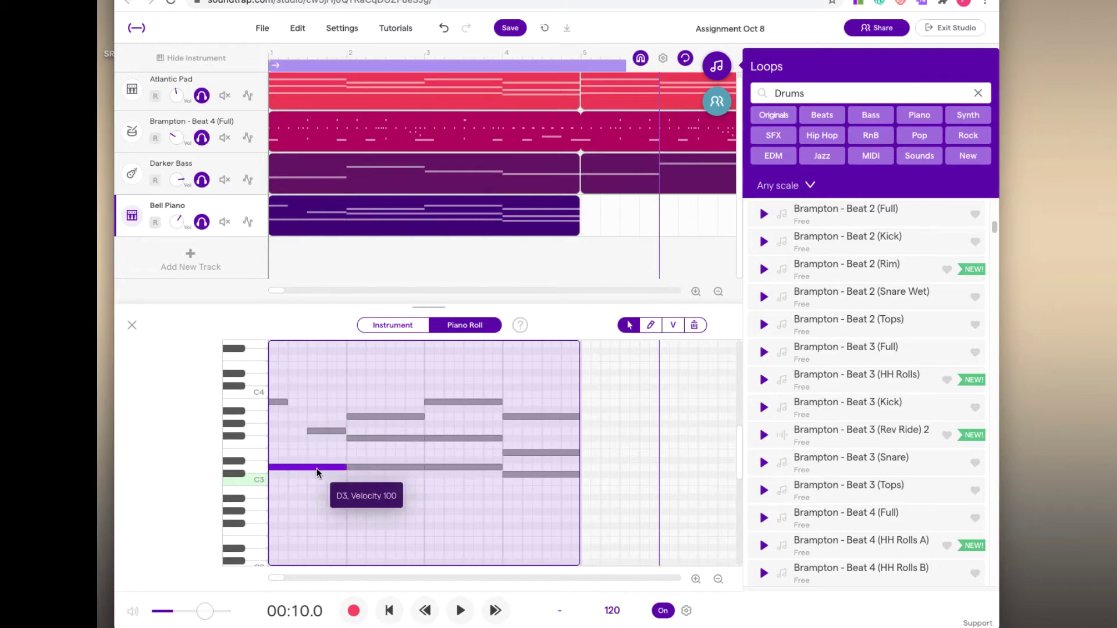
left_click(314, 550)
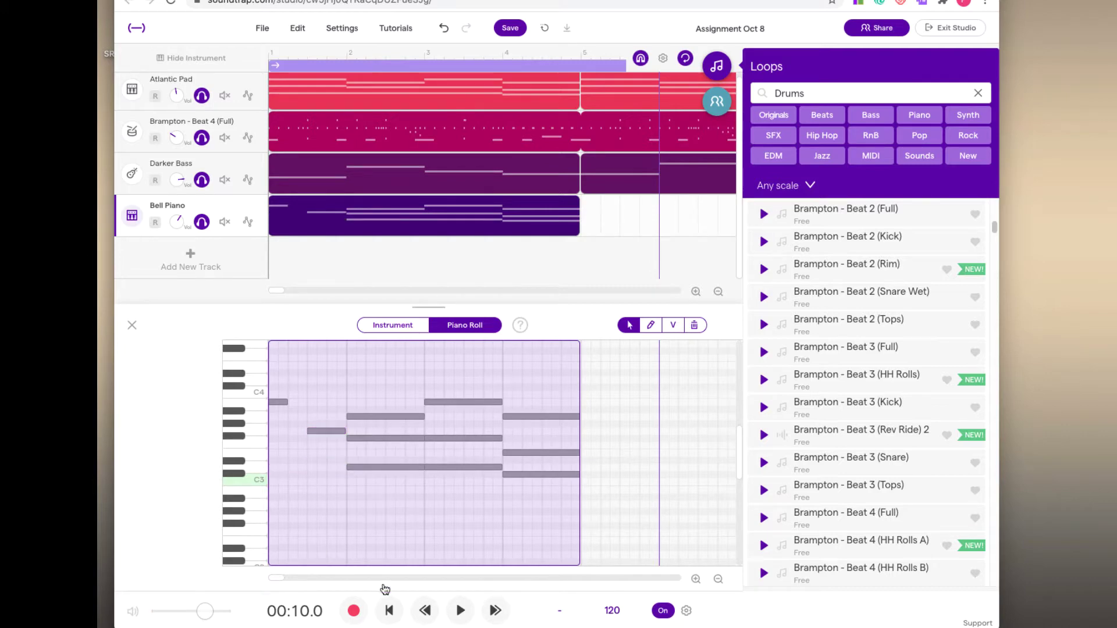
- Play the edited first bar from the beginning twice
left_click(389, 610)
left_click(459, 611)
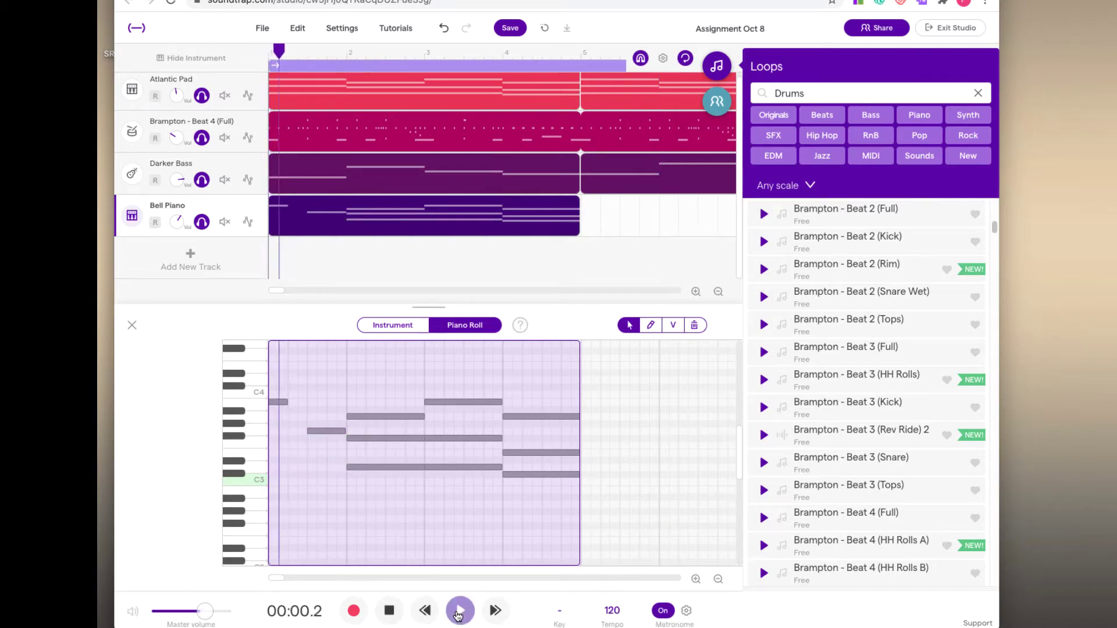
left_click(460, 611)
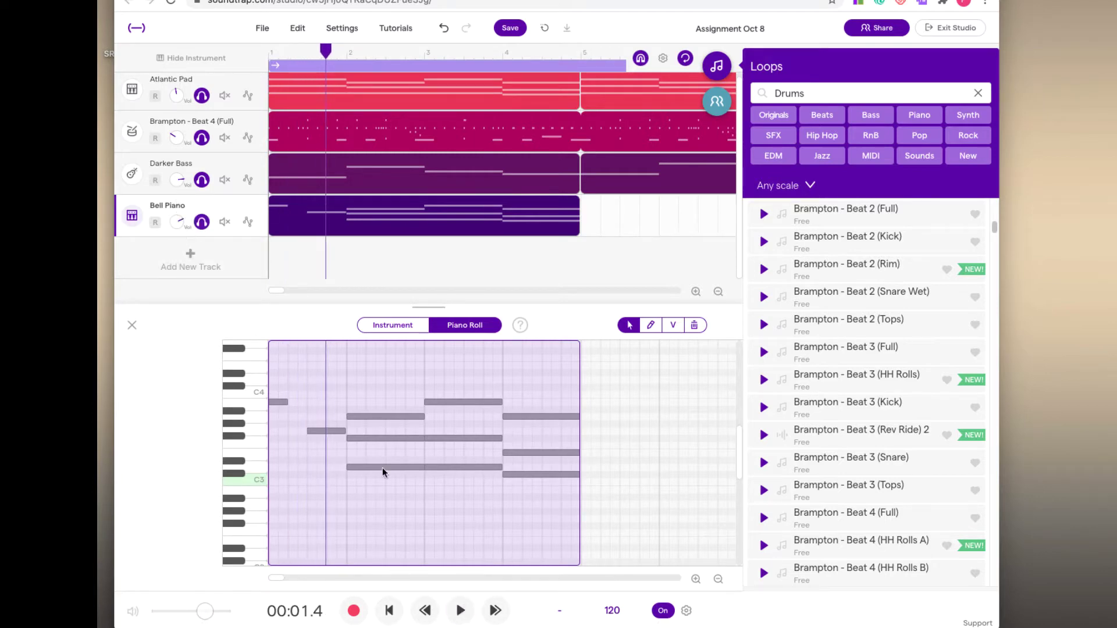
left_click(385, 611)
key("space")
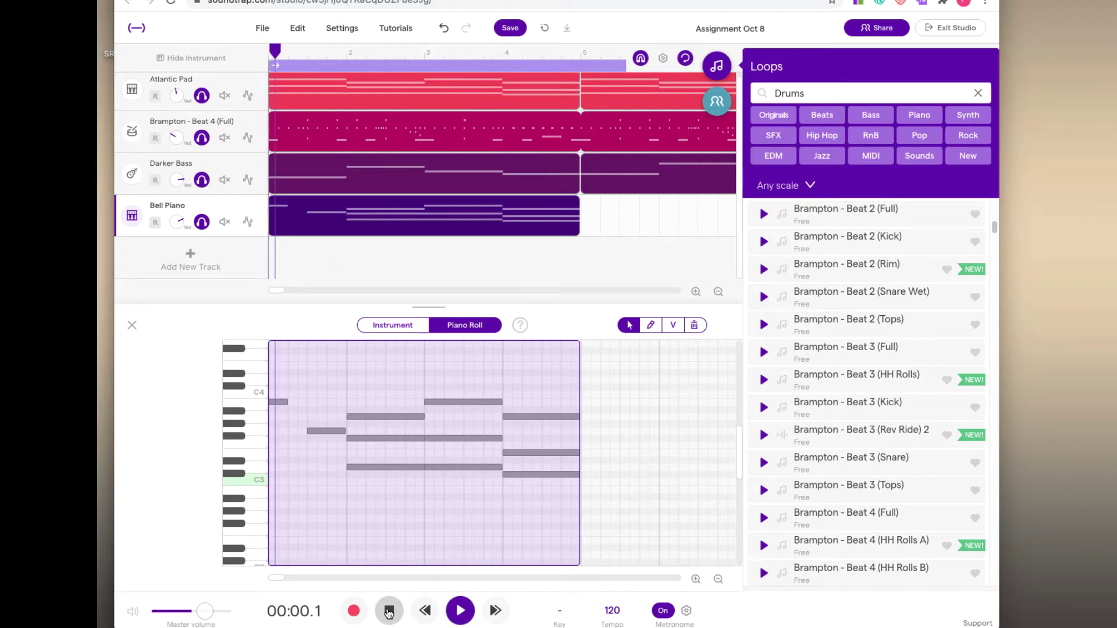
left_click(389, 612)
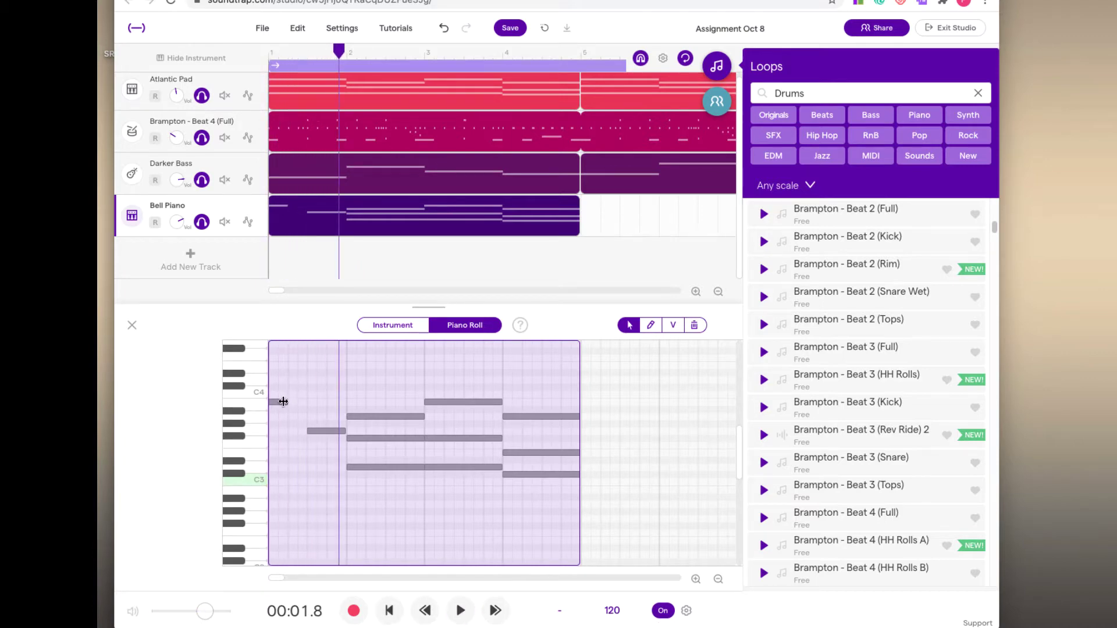
- Lengthen the opening B3 note to half a bar so it meets the G3, and play the song from the beginning
left_click_drag(285, 402, 303, 401)
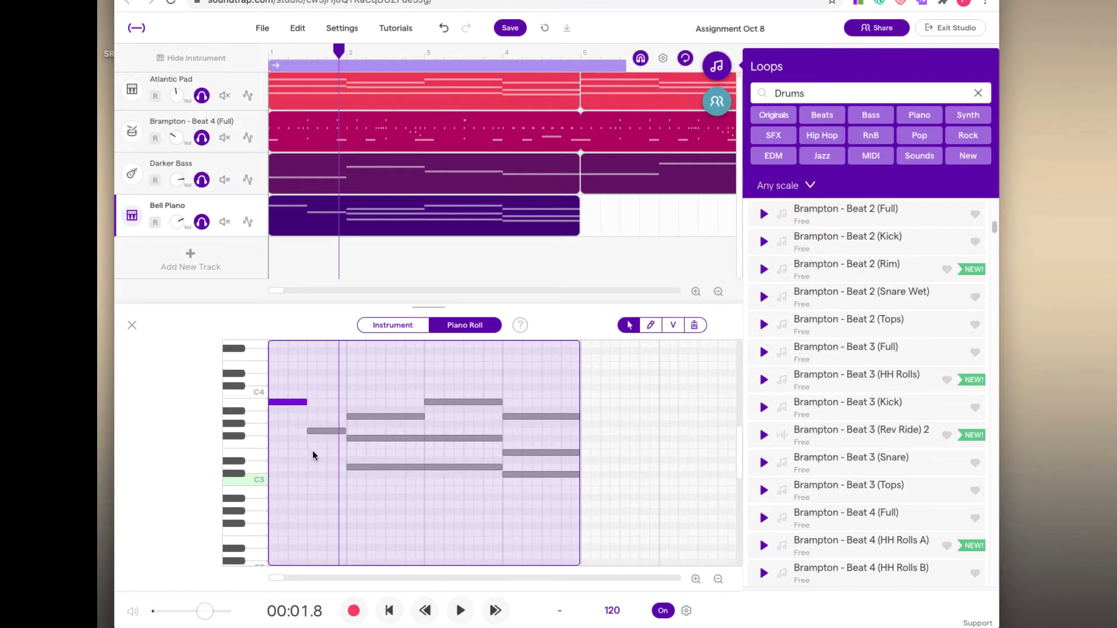
left_click(390, 612)
left_click(459, 611)
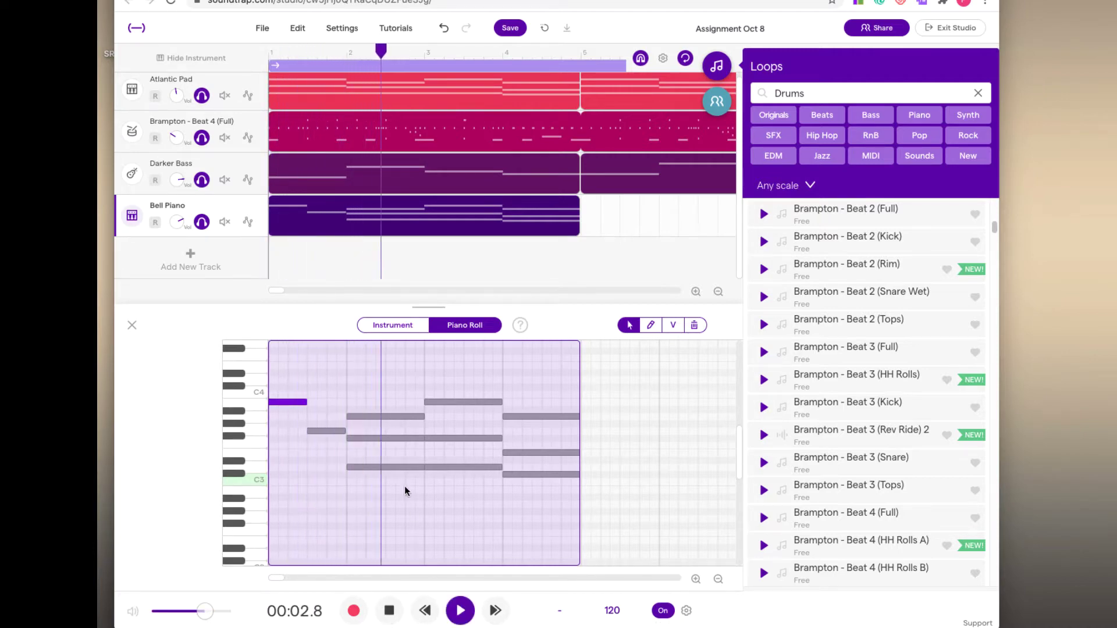
key("space")
- Delete the two lower notes of the chord in bar 2 and play the melody from the beginning
left_click(375, 416)
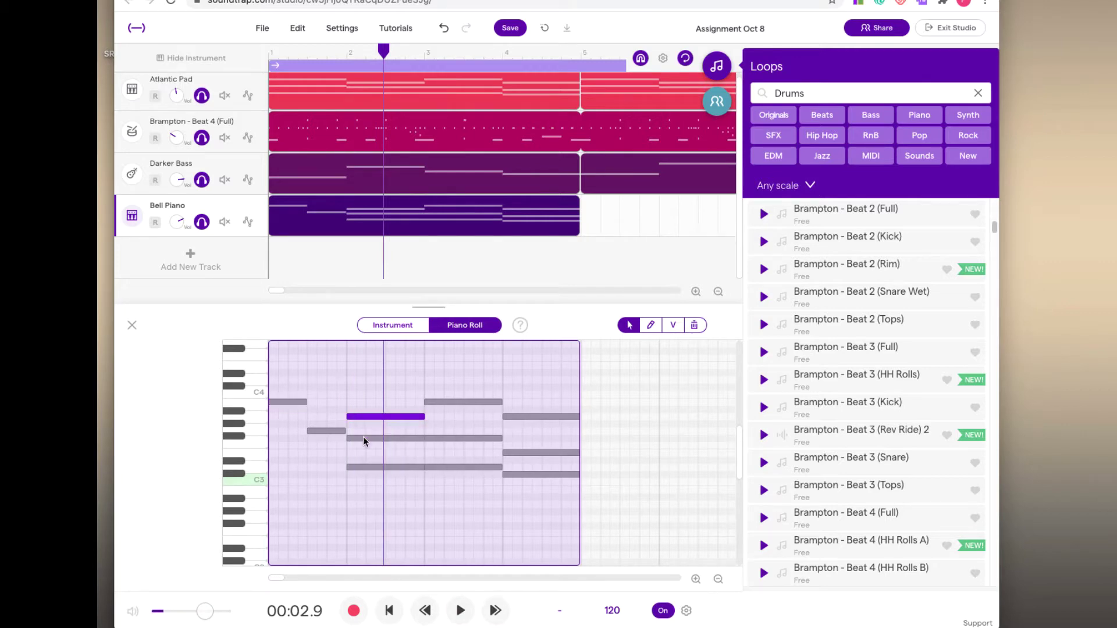
left_click_drag(366, 433, 366, 482)
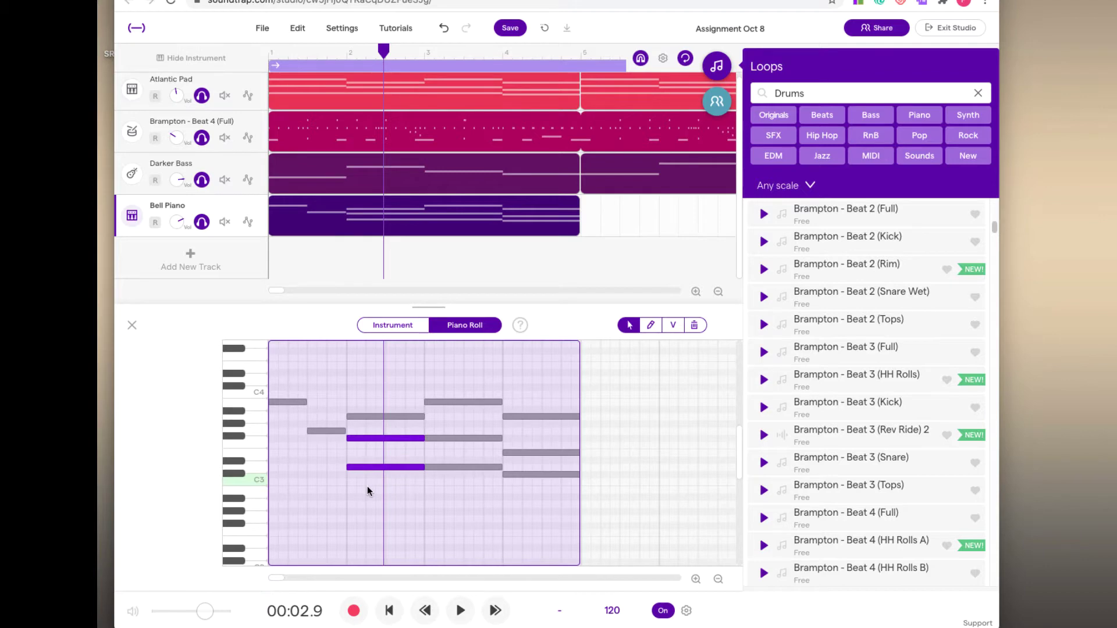
key("Delete")
left_click(390, 610)
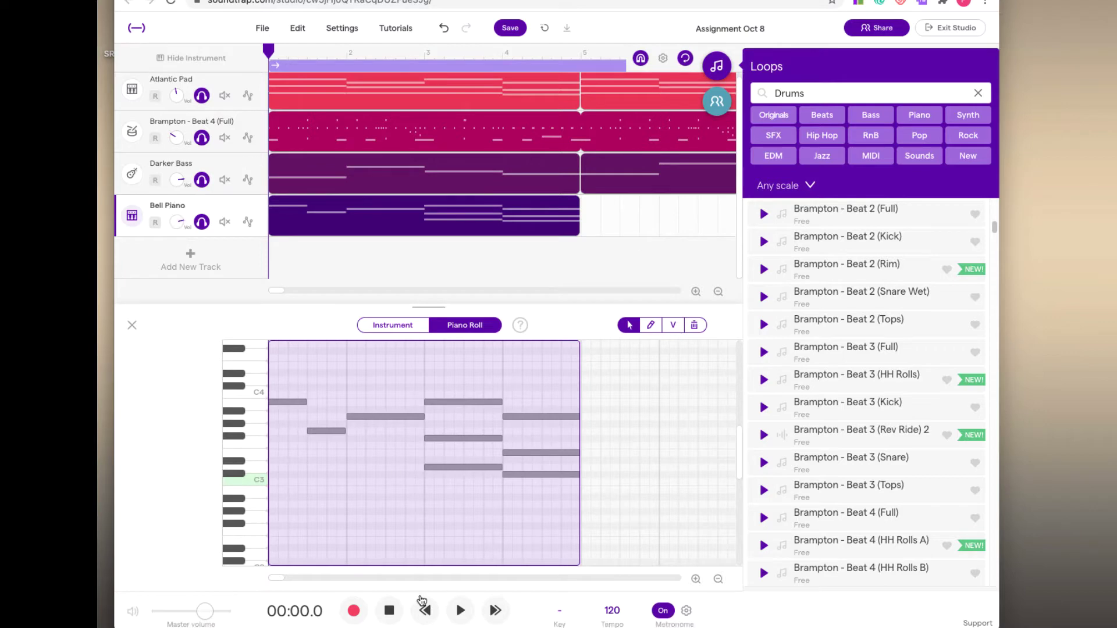
left_click(460, 614)
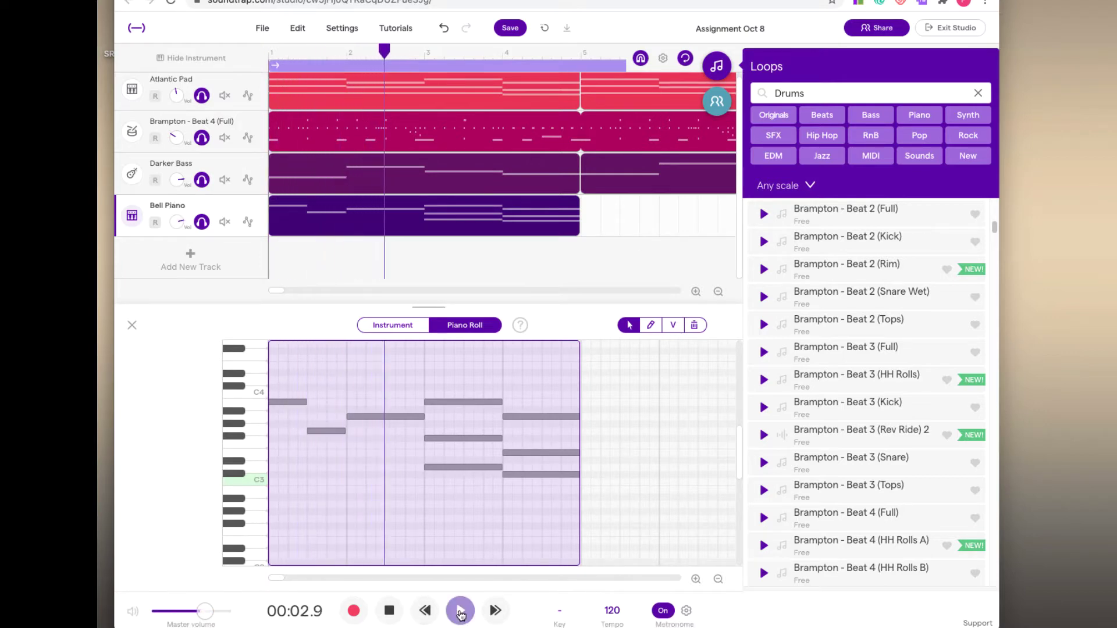
key("space")
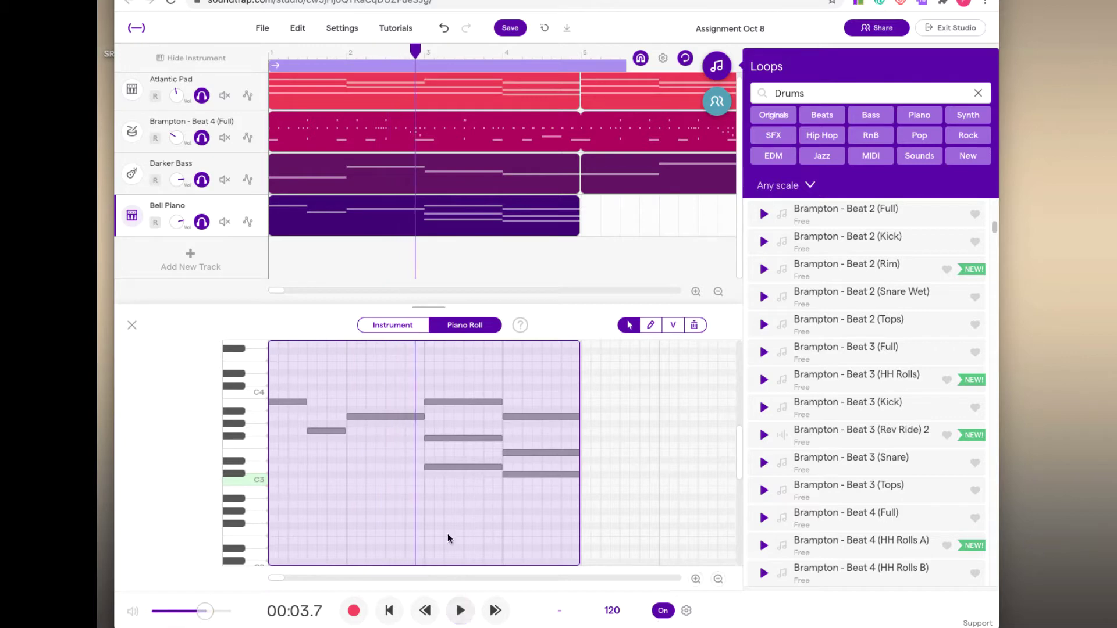
- Play the melody from the beginning through the first two bars
left_click(389, 611)
left_click(458, 612)
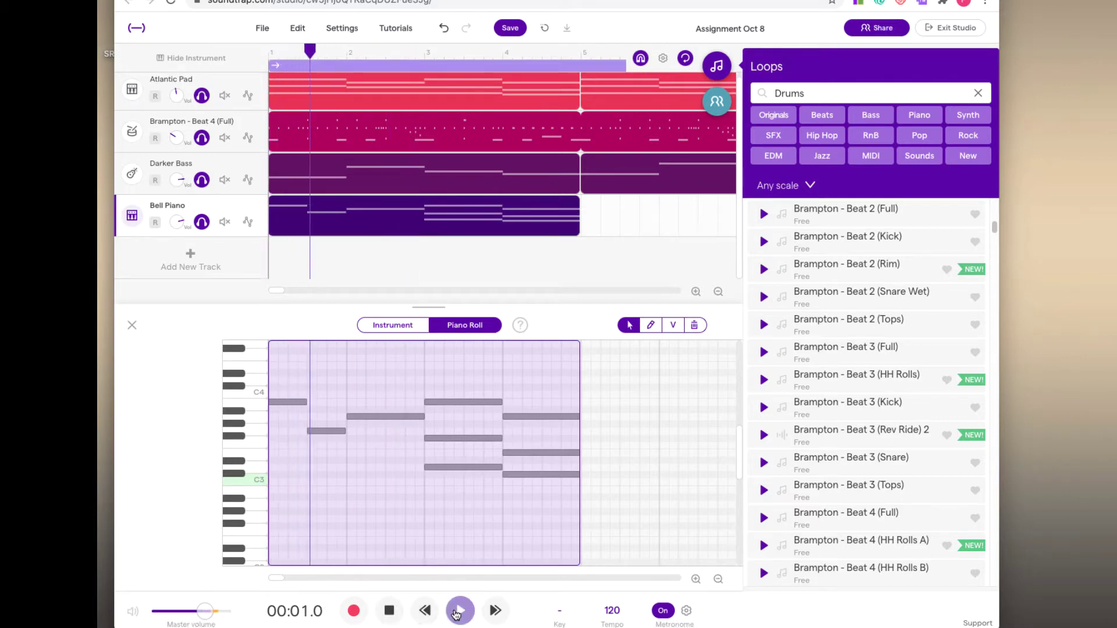
key("space")
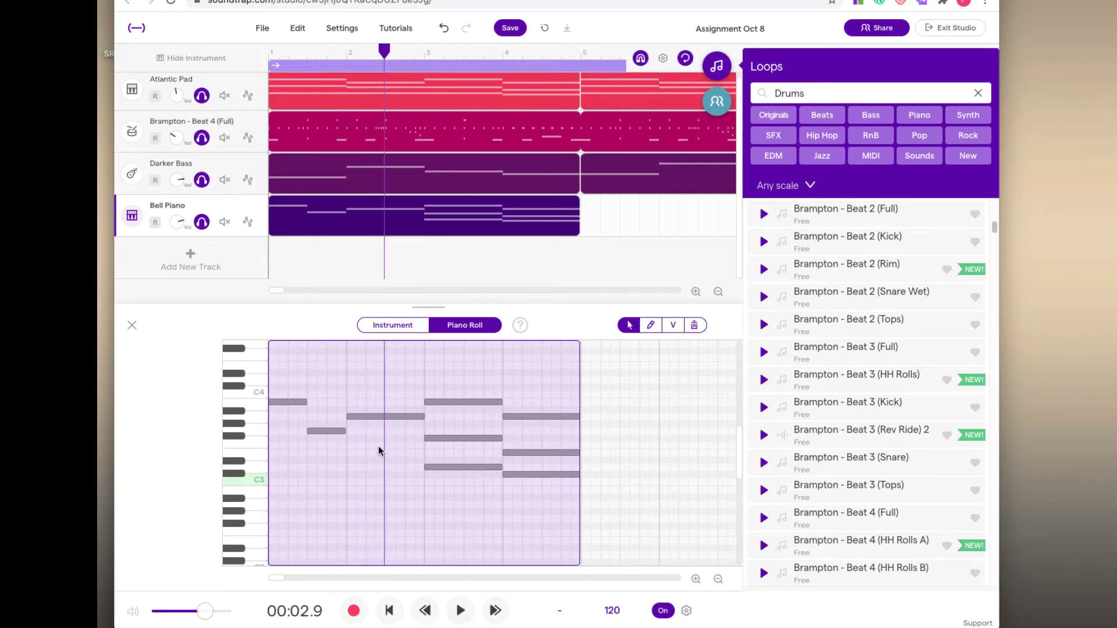
- Audition the chord notes in bar 3 and delete the top B3 and the D3, keeping only the Gb3
left_click(441, 438)
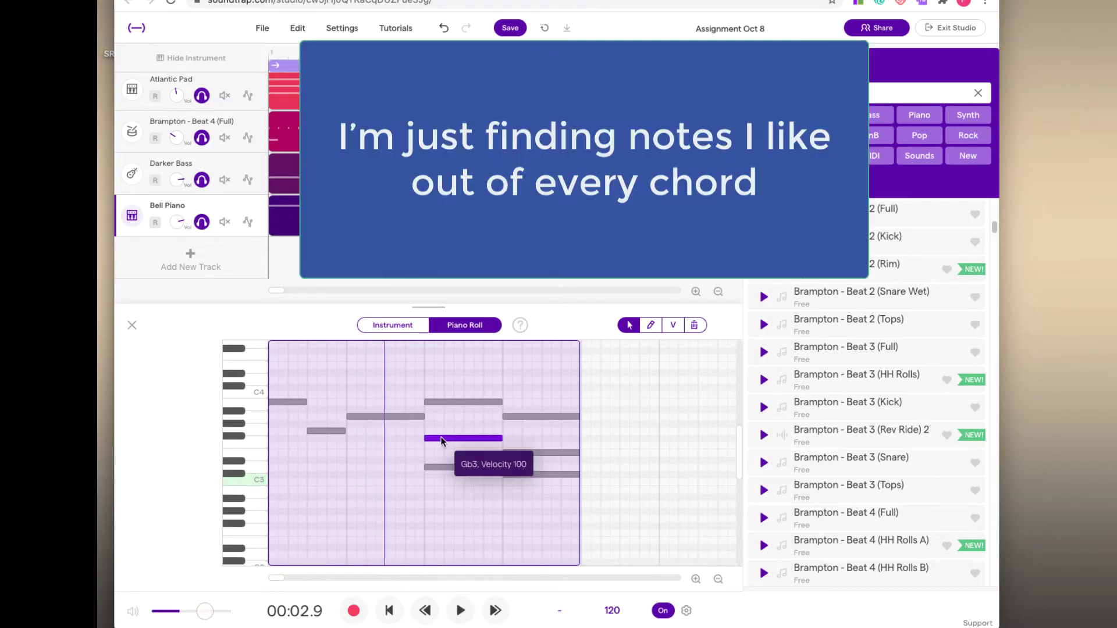
left_click(444, 466)
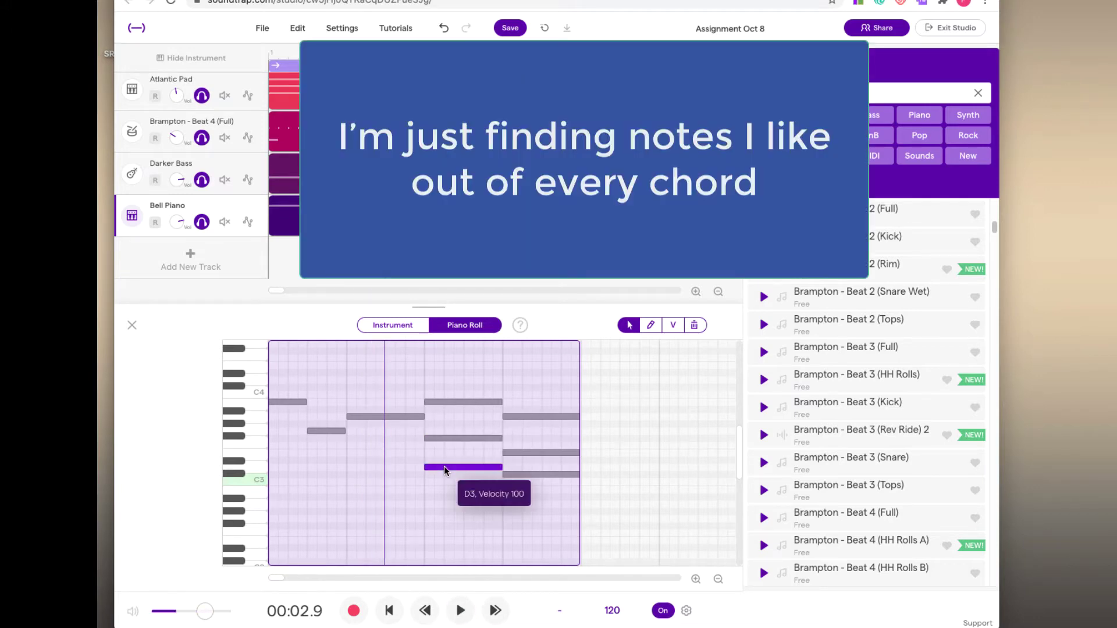
left_click(448, 436)
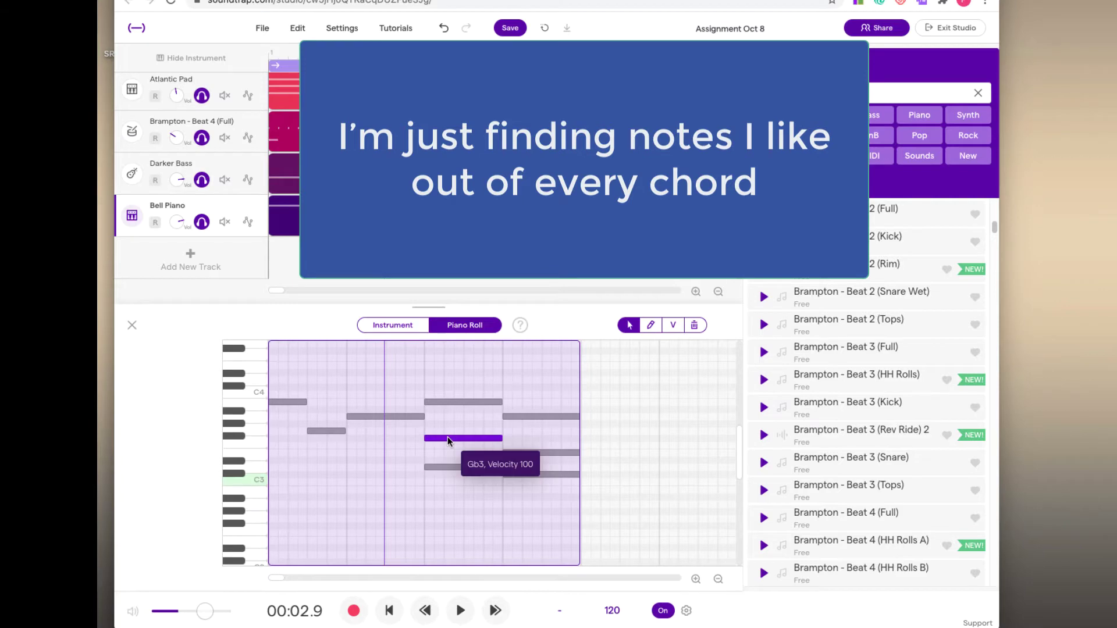
left_click(453, 401)
key("Delete")
left_click(449, 466)
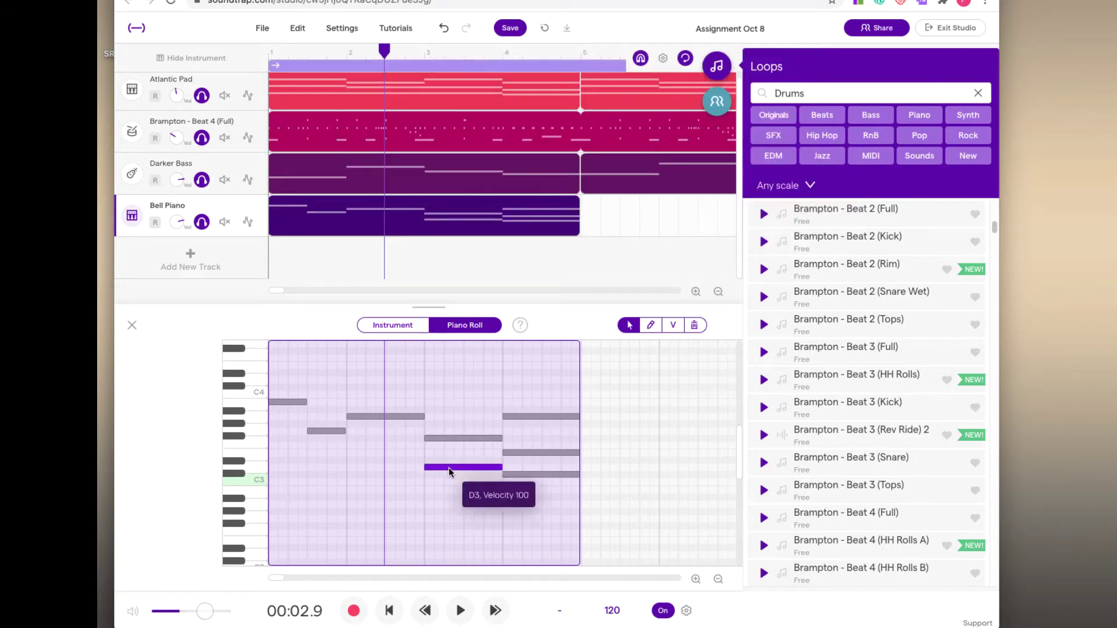
key("Delete")
- Play the melody from the beginning through bar 3 to hear the remaining Gb3
left_click(459, 611)
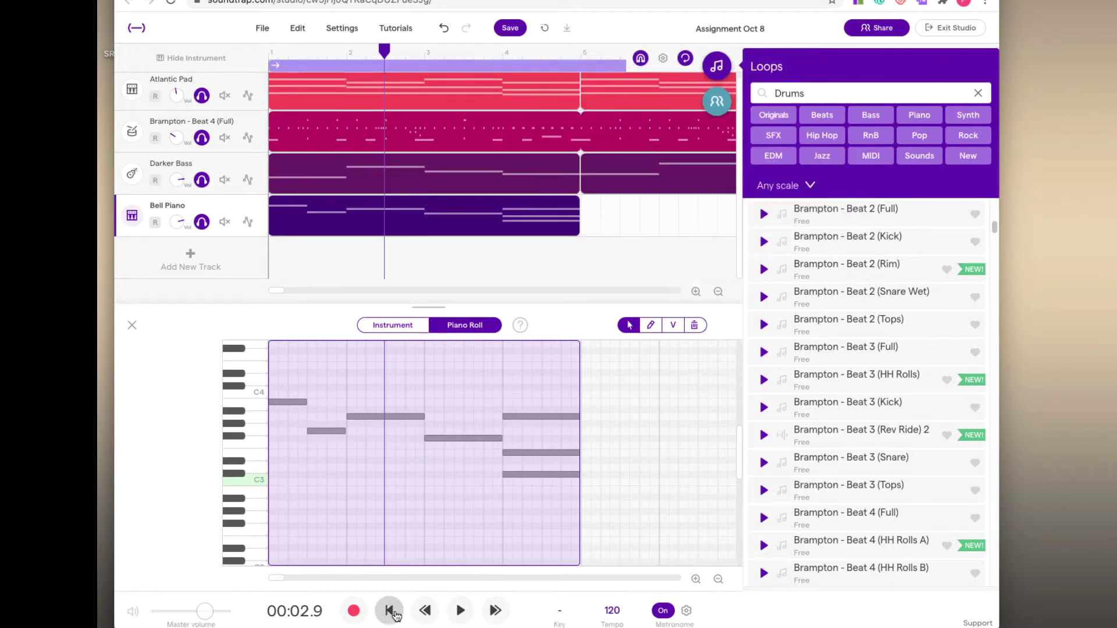
left_click(459, 612)
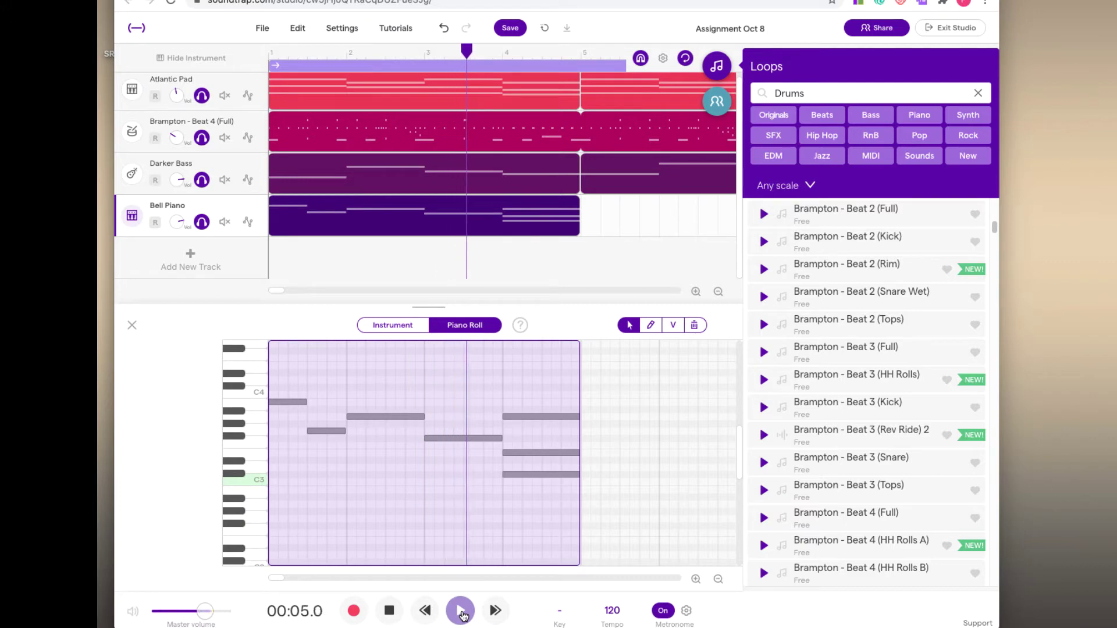
left_click(460, 611)
- Delete the two lower notes of the chord in bar 4 and play the melody from the beginning
left_click(518, 416)
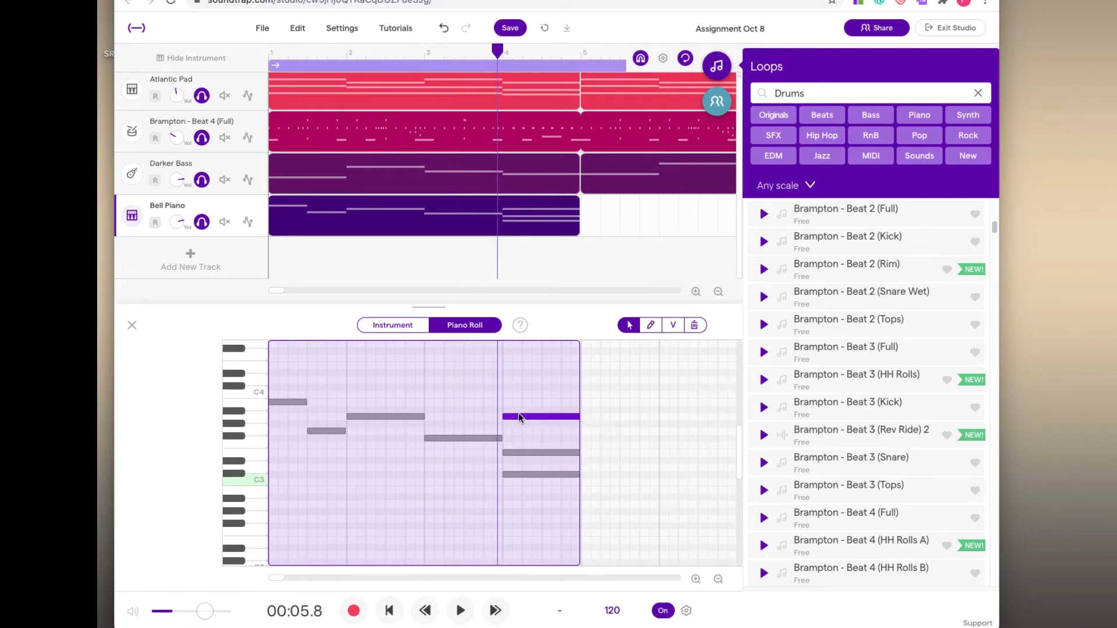
left_click_drag(543, 436, 541, 500)
key("Delete")
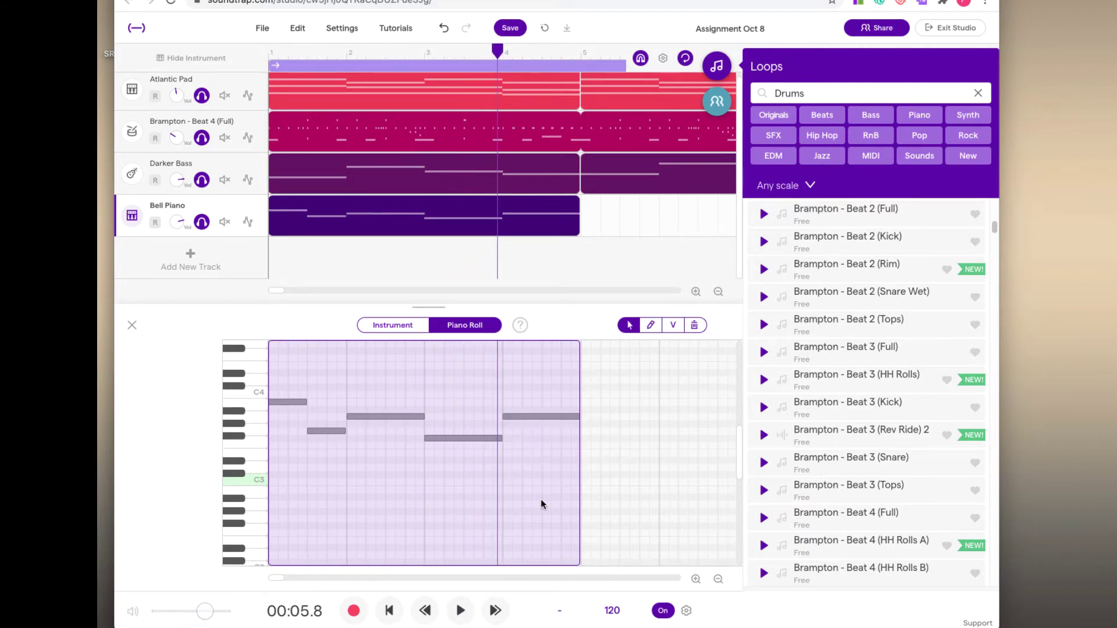
left_click(389, 611)
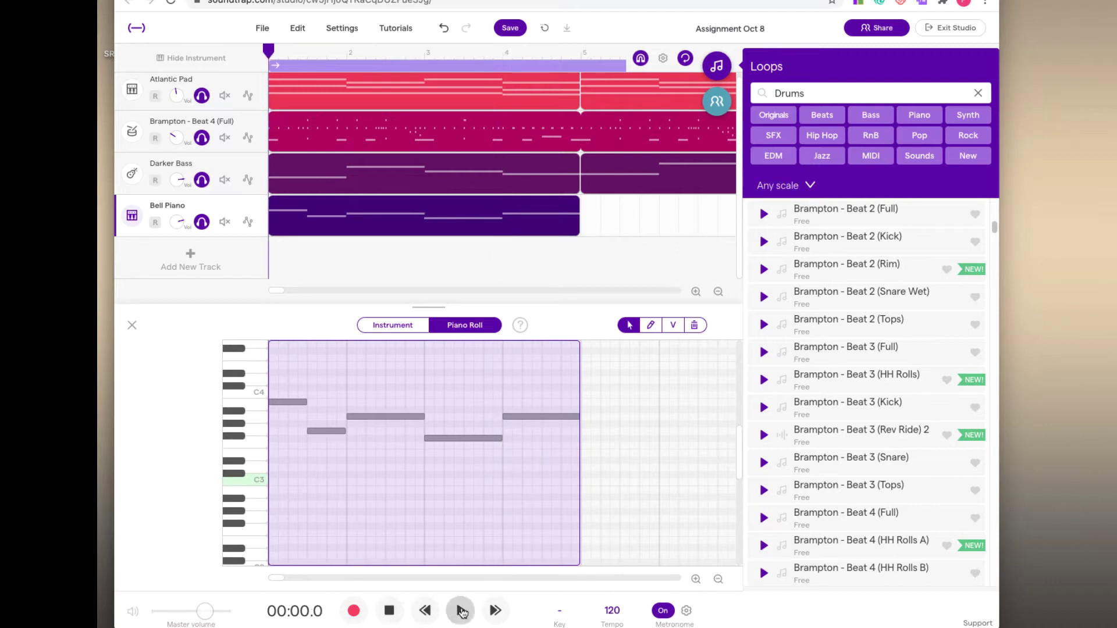
left_click(461, 611)
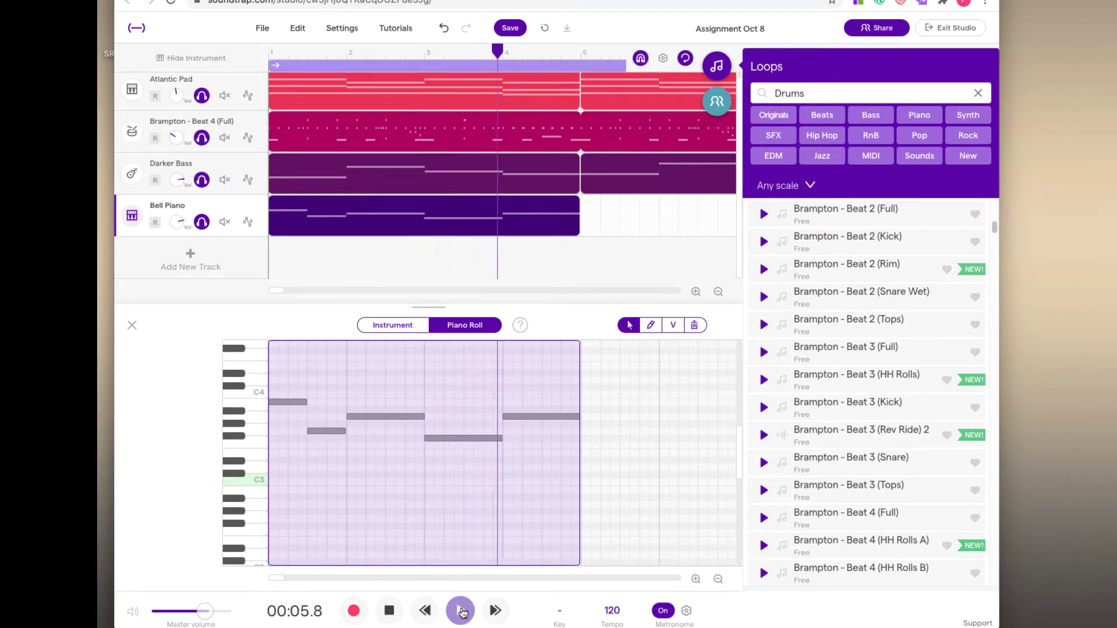
left_click(461, 611)
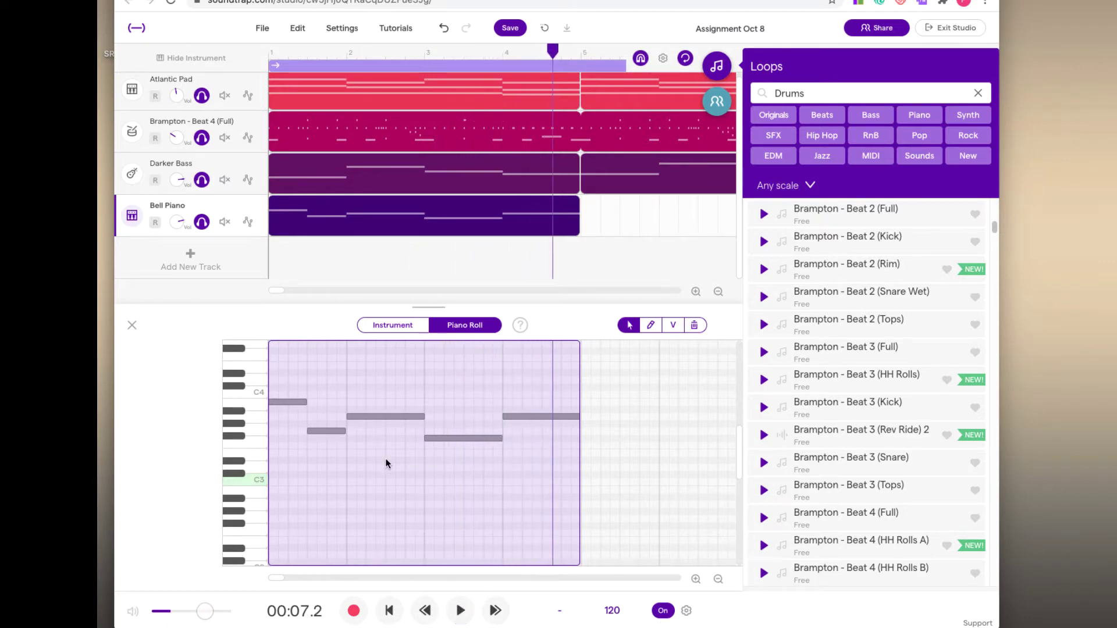
- Audition the melody notes one by one and lower the note in bar 4 to E3
scroll(387, 459, "down", 2)
scroll(388, 459, "up", 3)
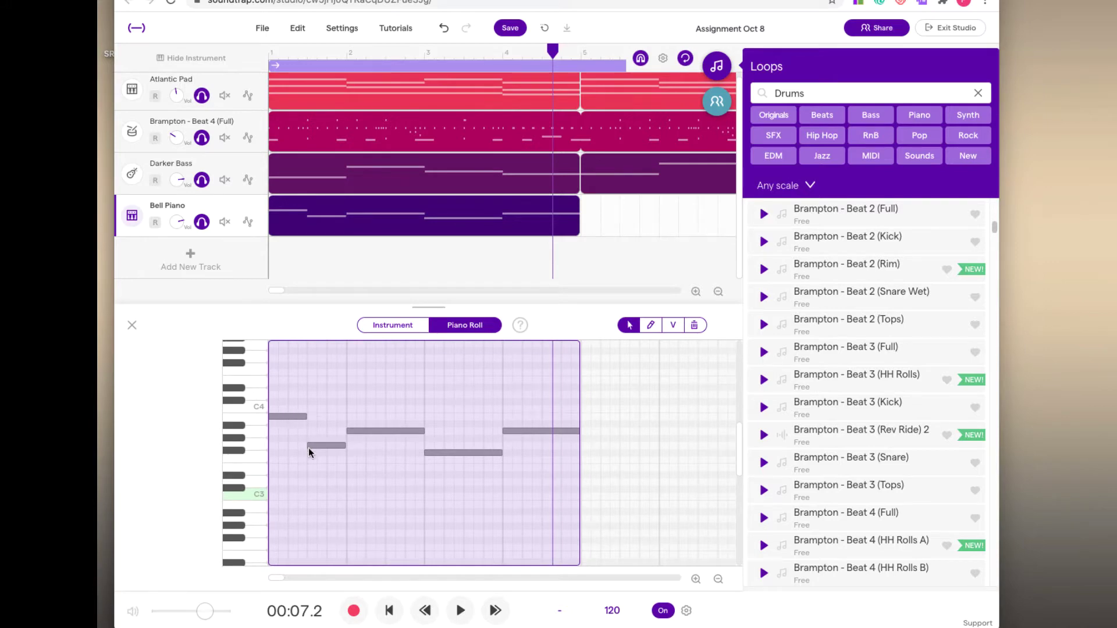
left_click(295, 415)
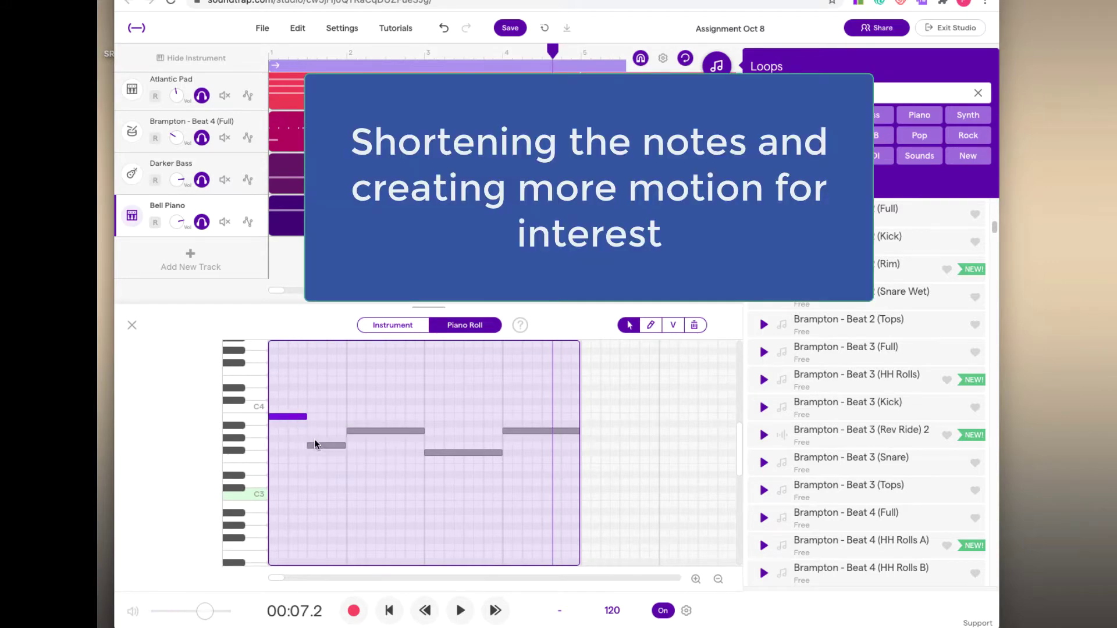
left_click(316, 445)
left_click(382, 432)
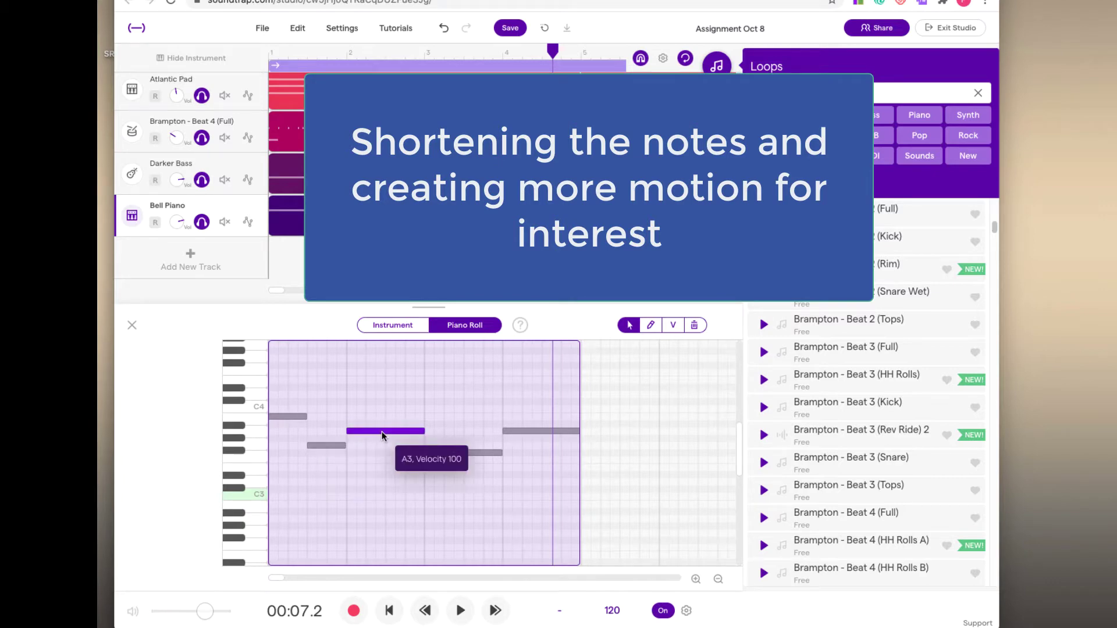
left_click(459, 454)
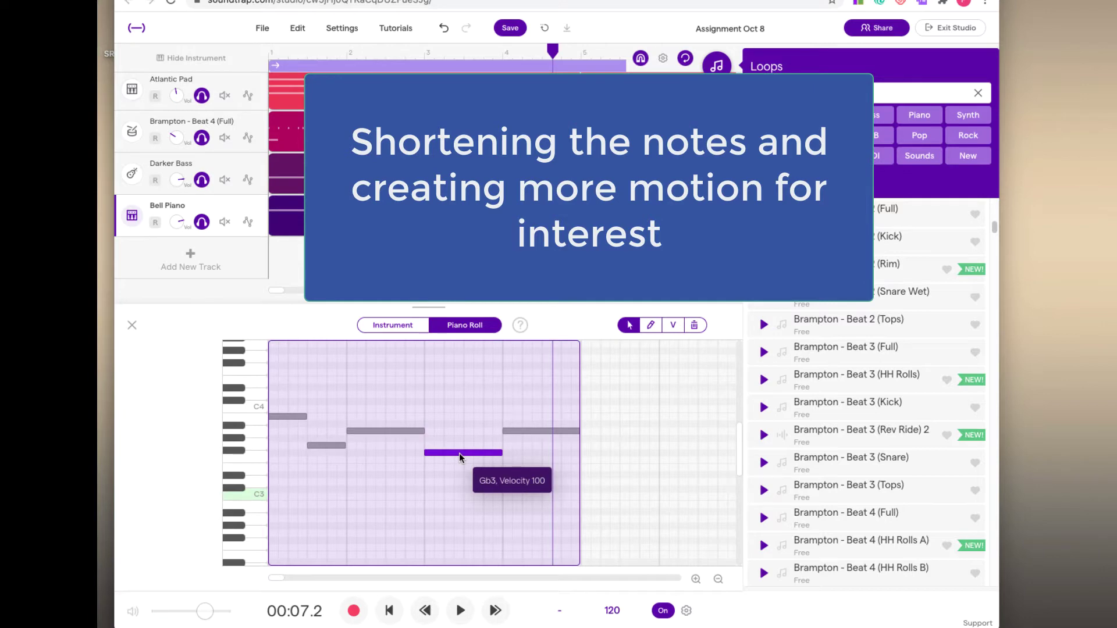
left_click(512, 431)
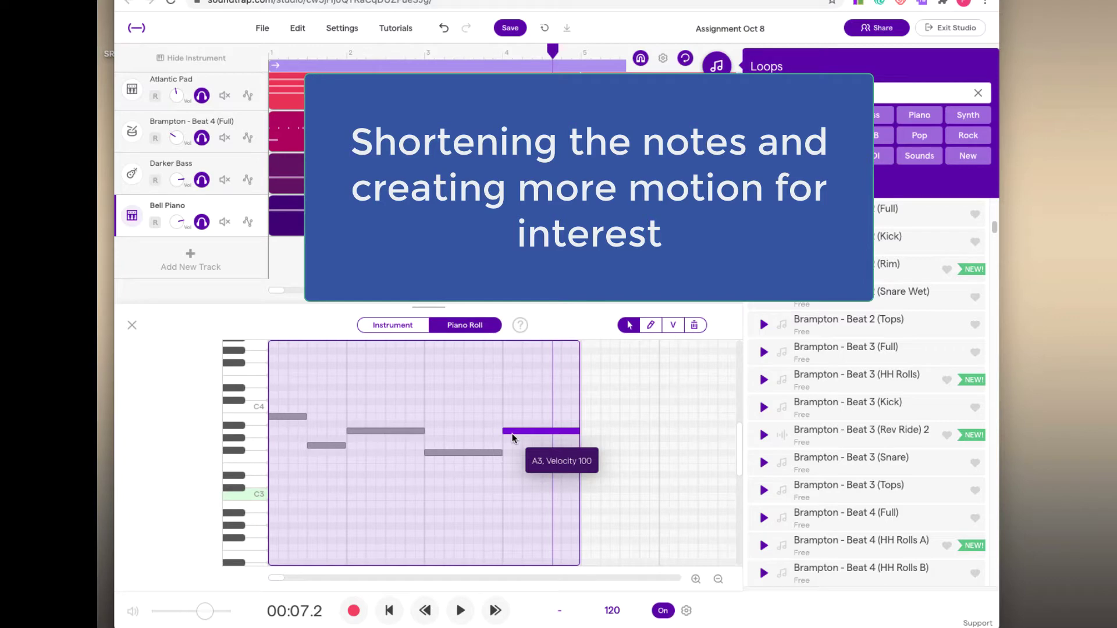
left_click_drag(512, 435, 512, 449)
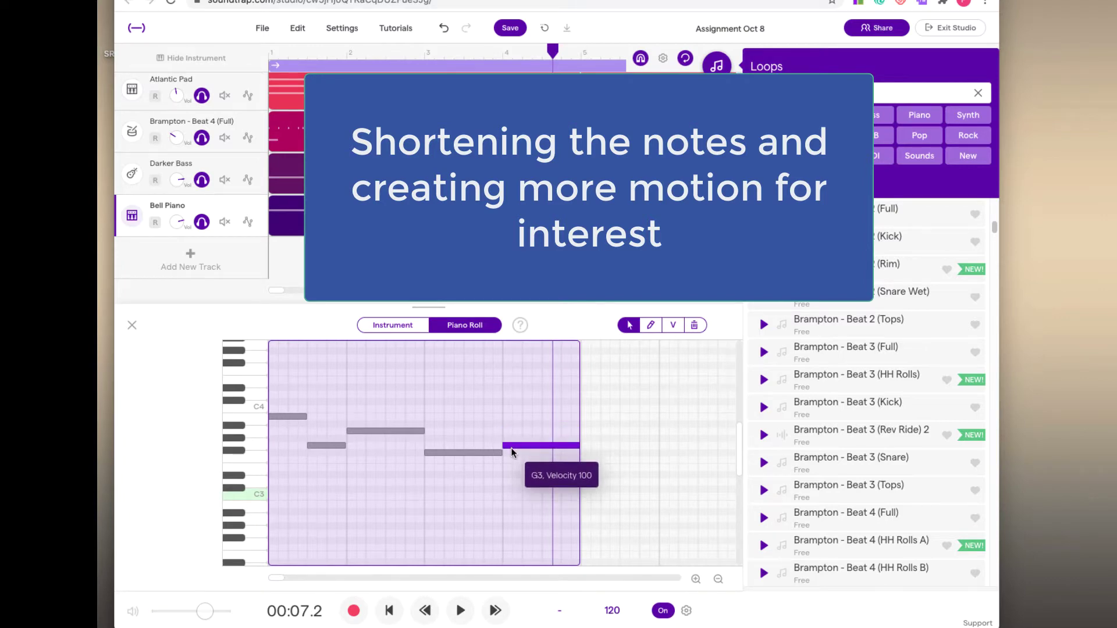
left_click_drag(512, 451, 513, 465)
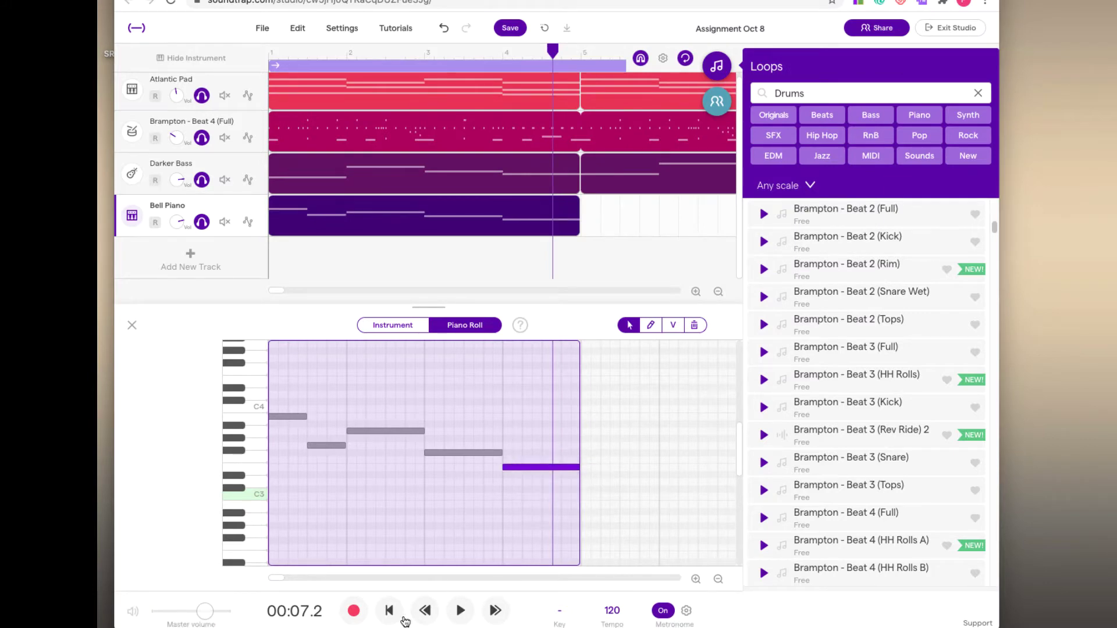
- Play the four-bar melody from the beginning and audition the individual notes in bars 1 and 2
left_click(389, 610)
left_click(459, 611)
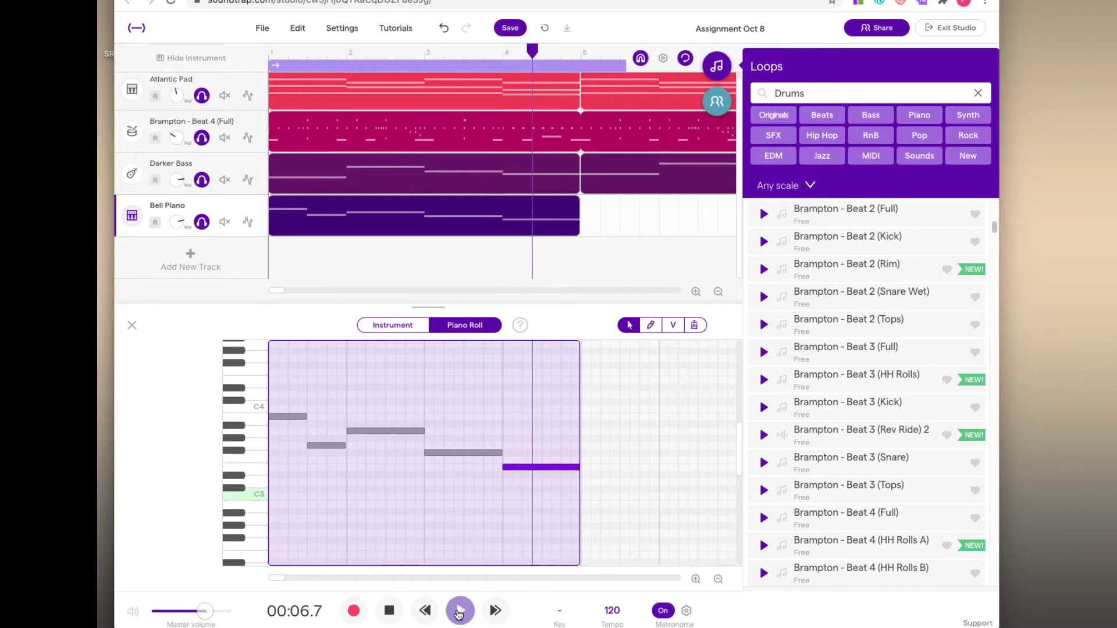
left_click(459, 613)
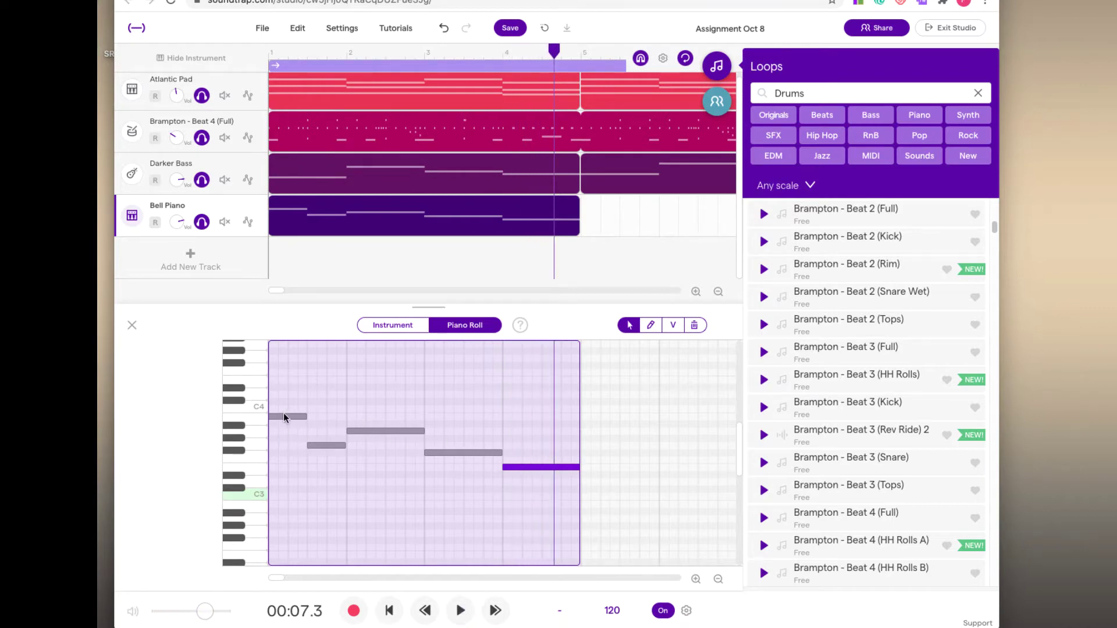
left_click(284, 413)
left_click(323, 443)
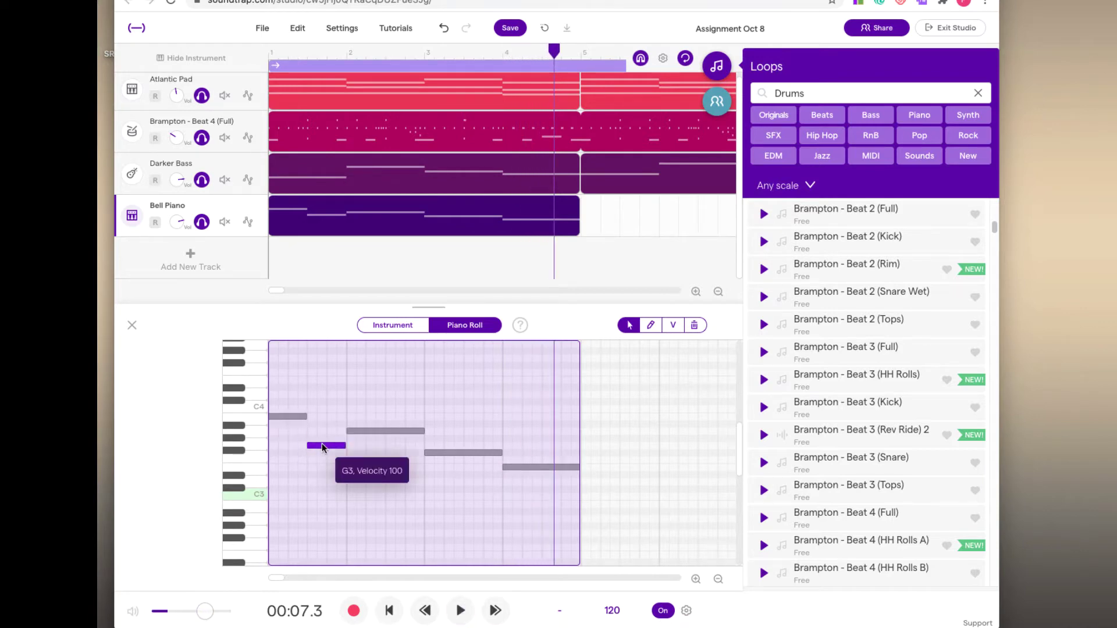
left_click(363, 431)
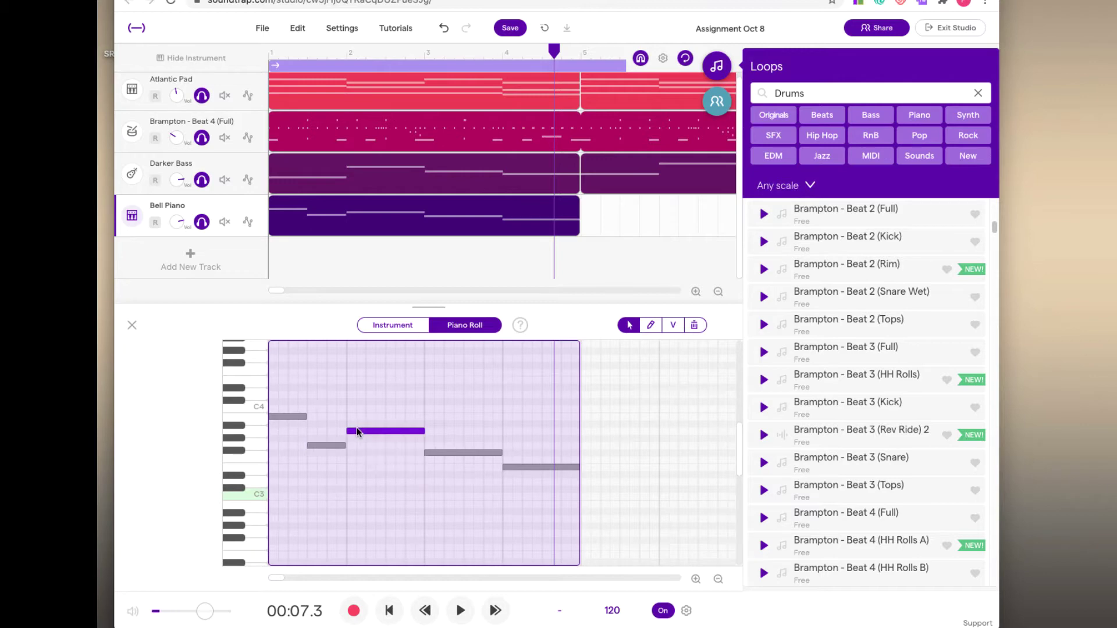
left_click(293, 417)
left_click(321, 445)
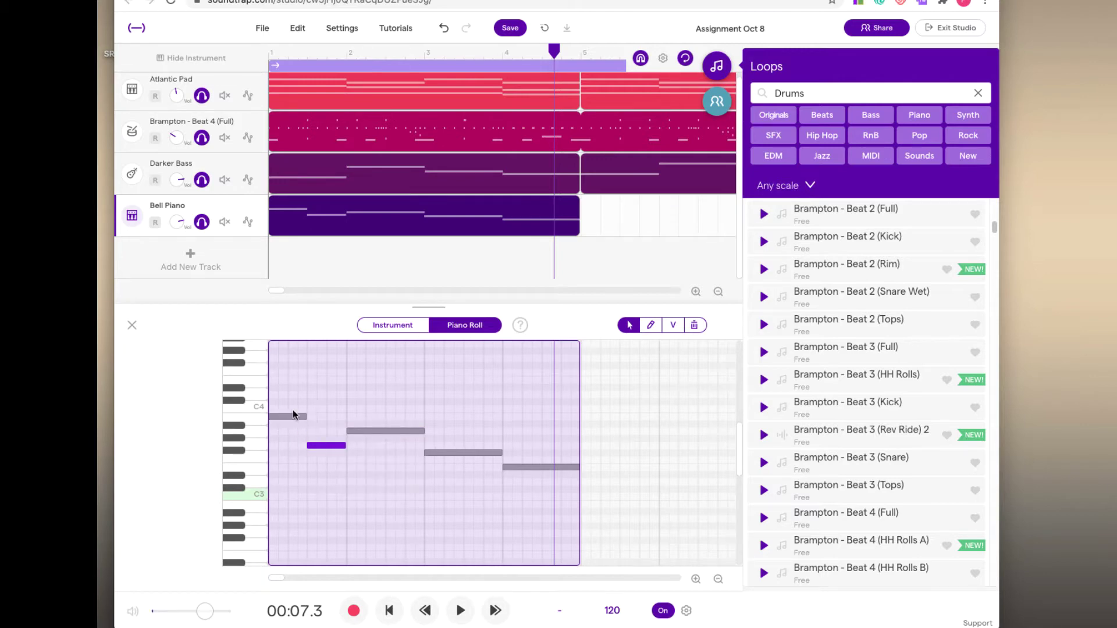
- Shorten the Gb3 in bar 3 to half a bar and place a copy of it at B3 in the bar's second half
left_click_drag(501, 451, 463, 451)
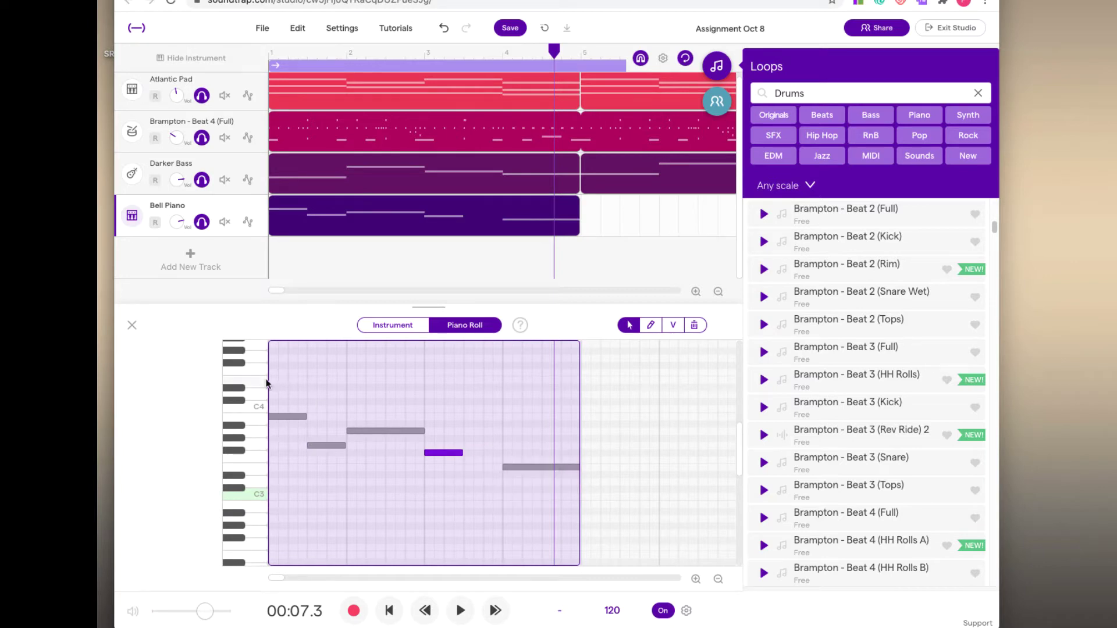
left_click(460, 453)
left_click(453, 453)
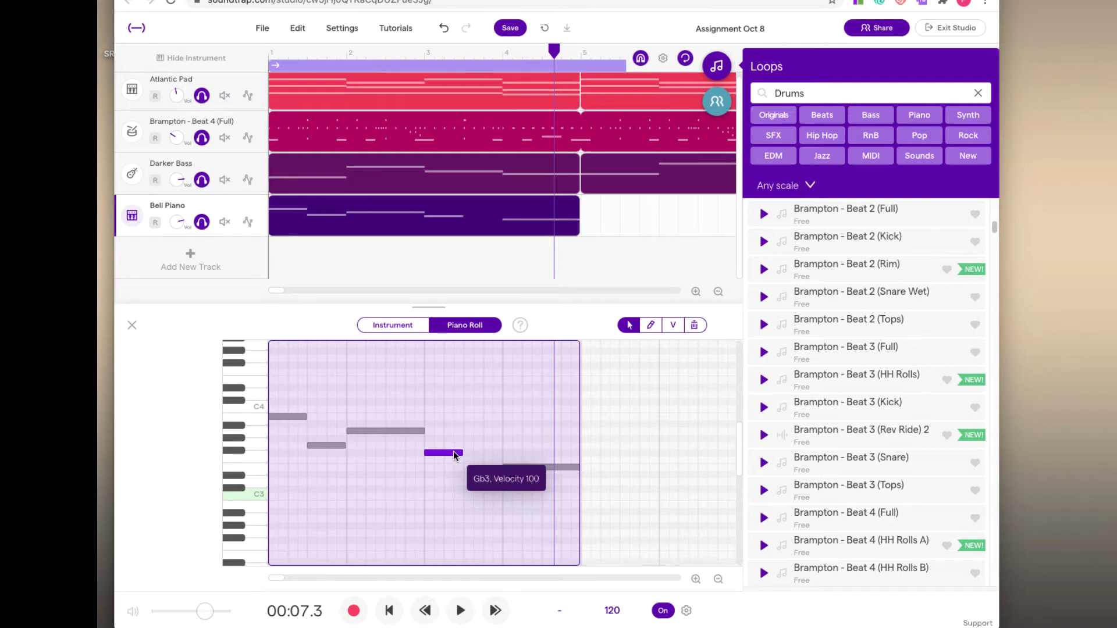
left_click(453, 452)
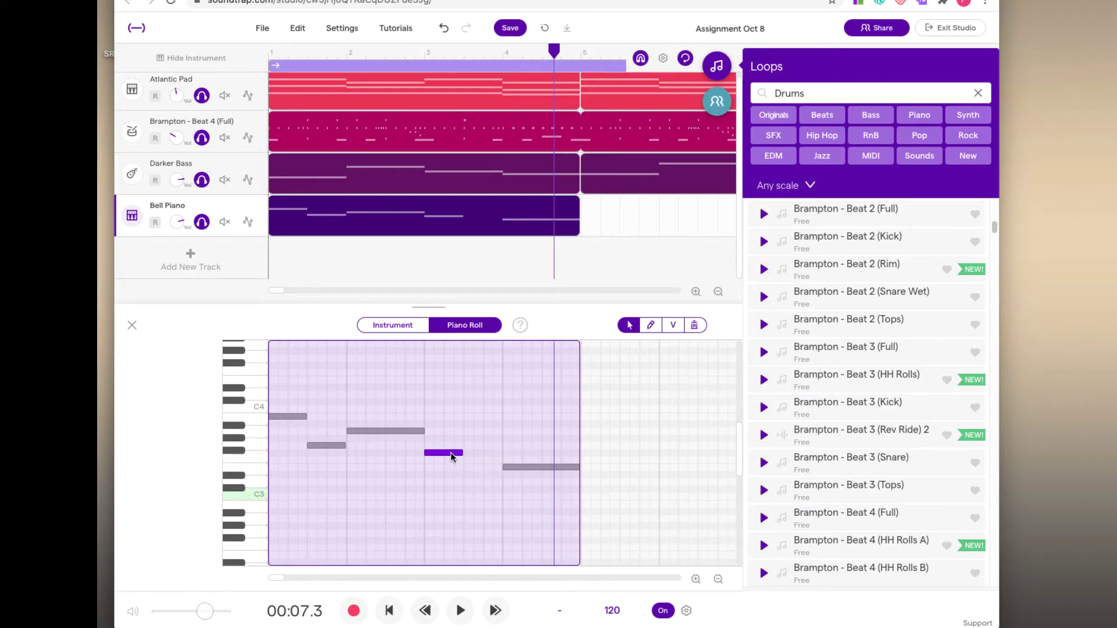
left_click(454, 453, "alt")
left_click_drag(452, 453, 484, 417)
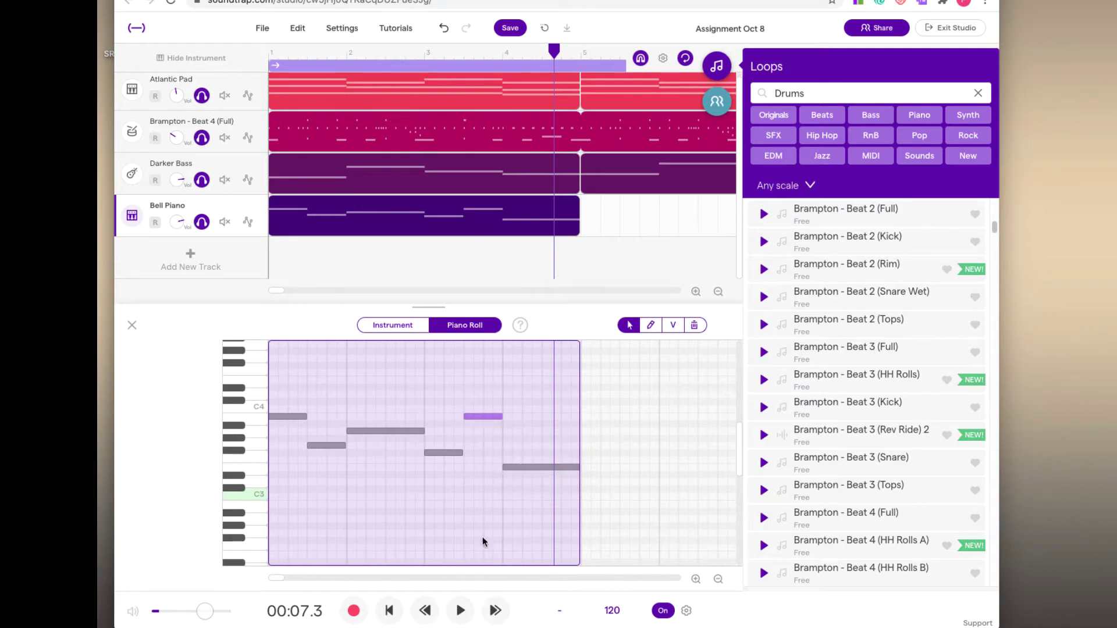
- Play the song twice from the beginning to hear the extra note in bar 3
left_click(389, 611)
left_click(460, 611)
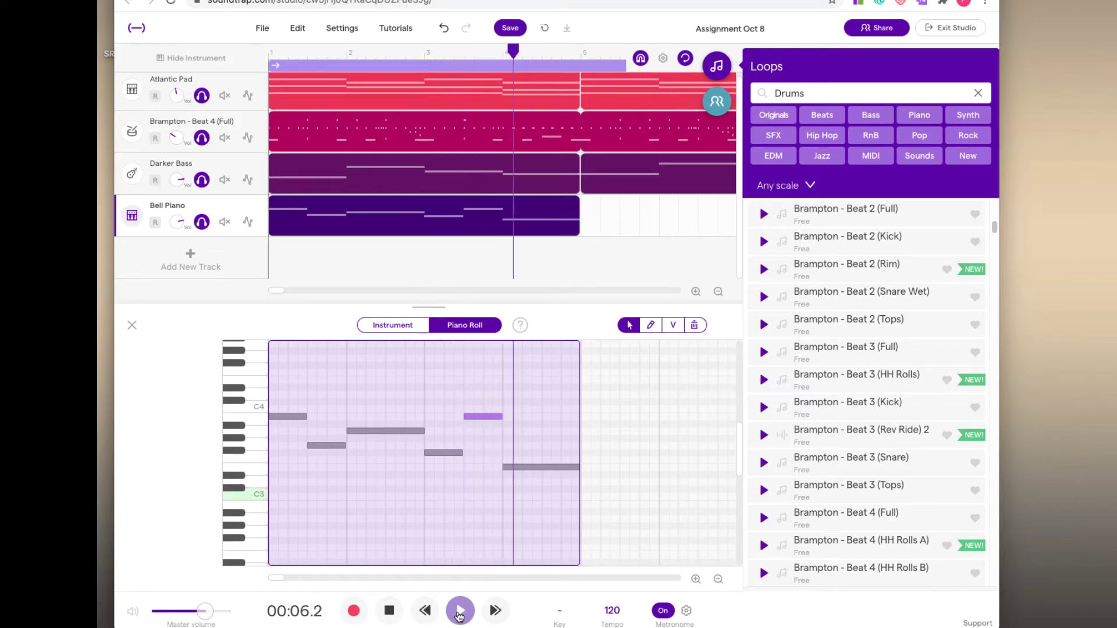
left_click(459, 612)
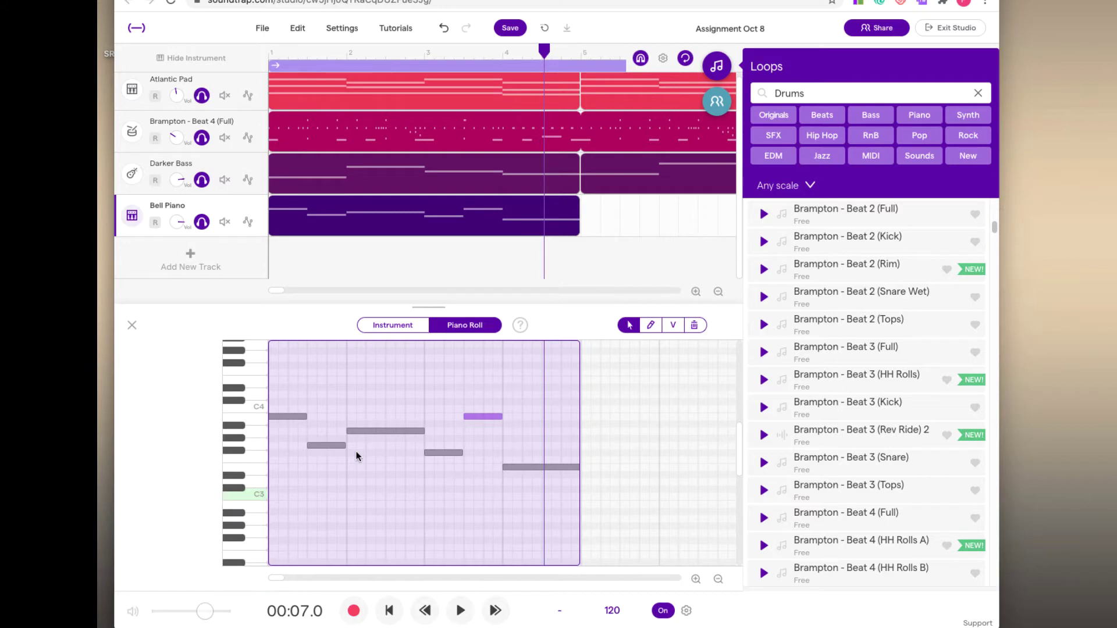
left_click(389, 611)
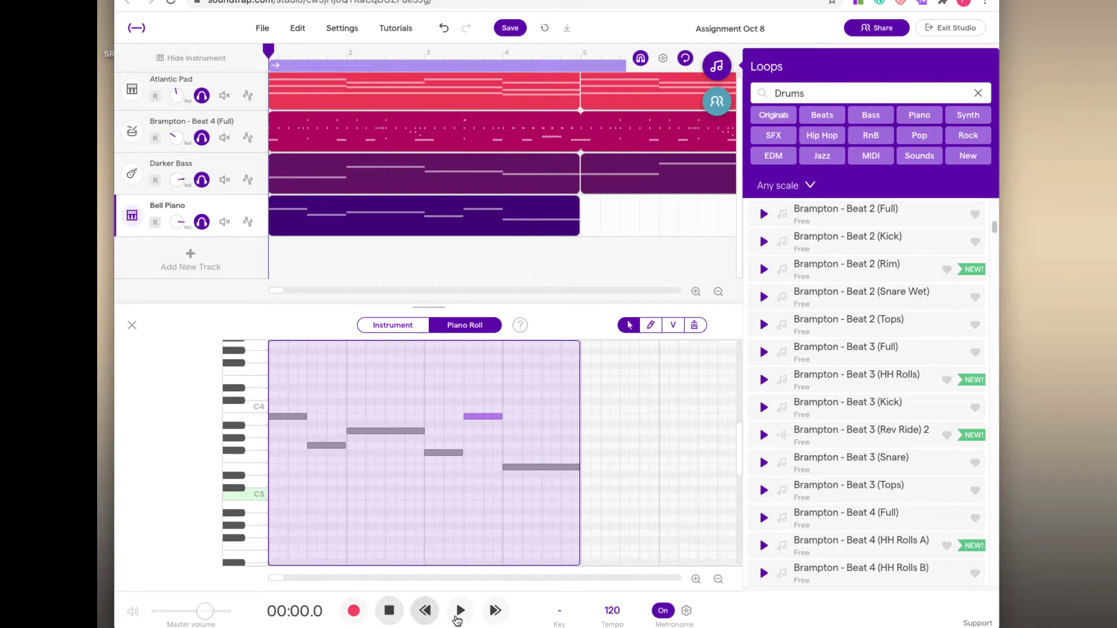
left_click(460, 612)
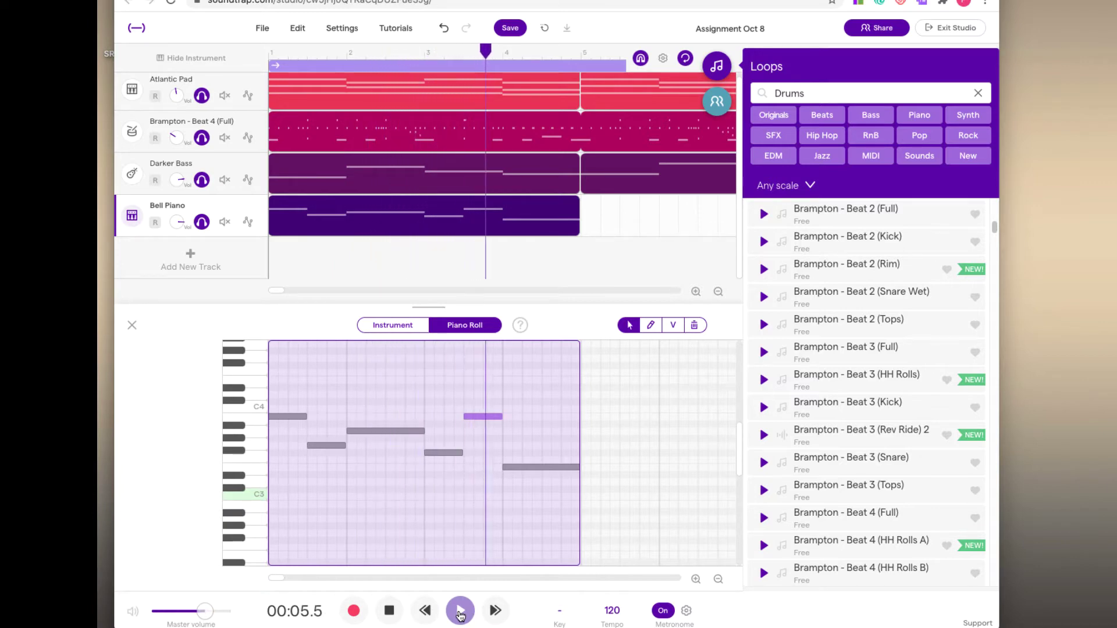
left_click(460, 612)
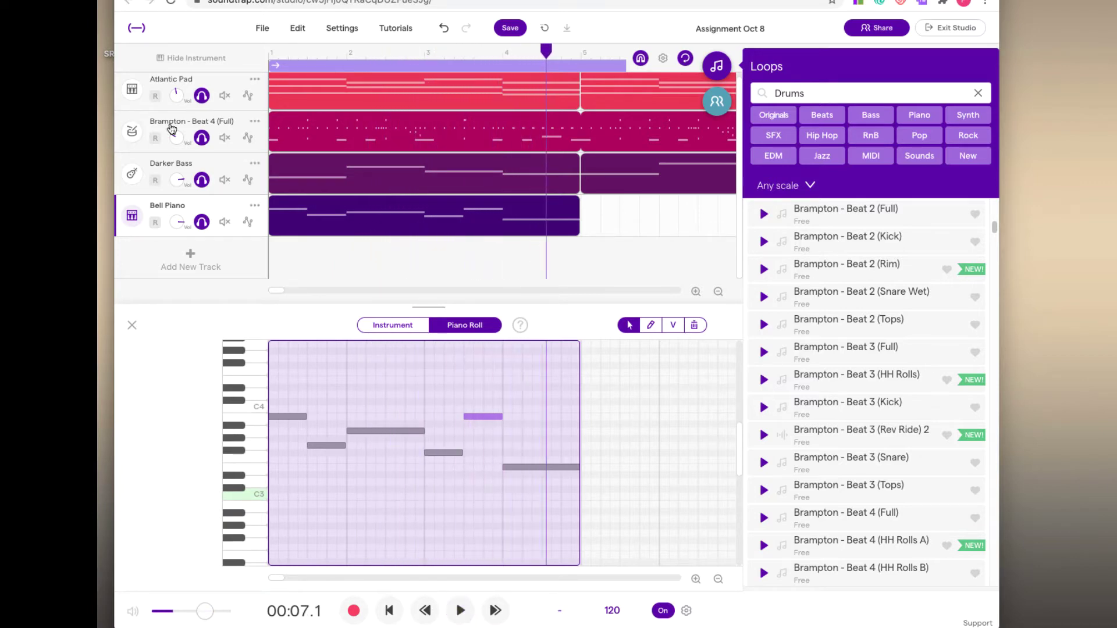
- Lower the Atlantic Pad track's volume and play the song from the beginning
left_click_drag(177, 95, 177, 128)
left_click(389, 611)
left_click(460, 610)
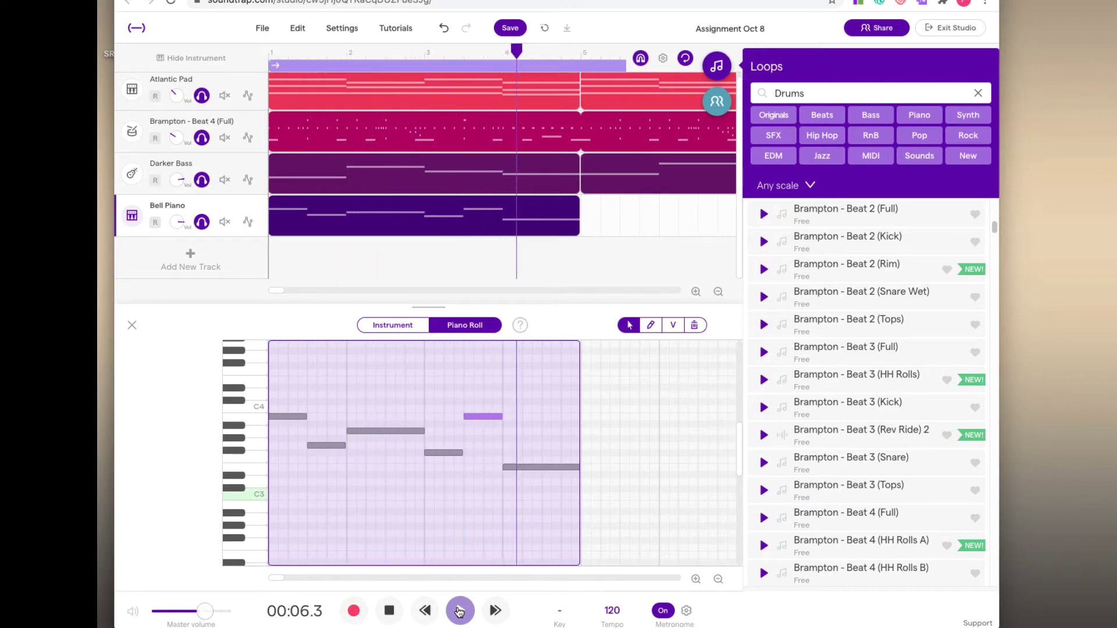
- Stop playback and shorten the G3 in bar 1 of the Bell Piano melody to one beat
left_click(459, 611)
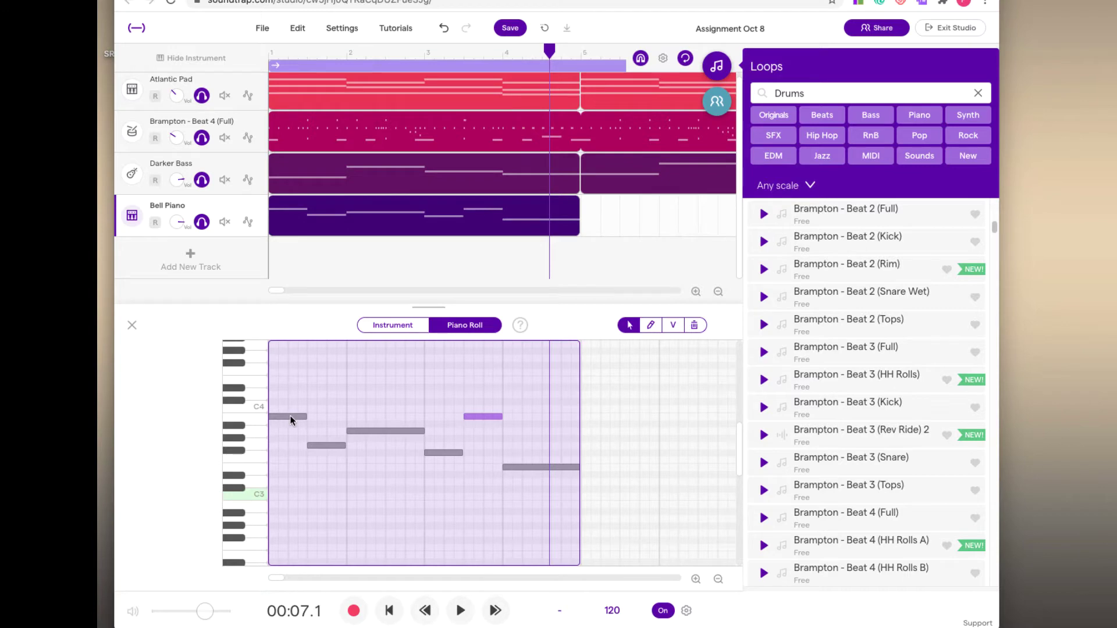
left_click(343, 446)
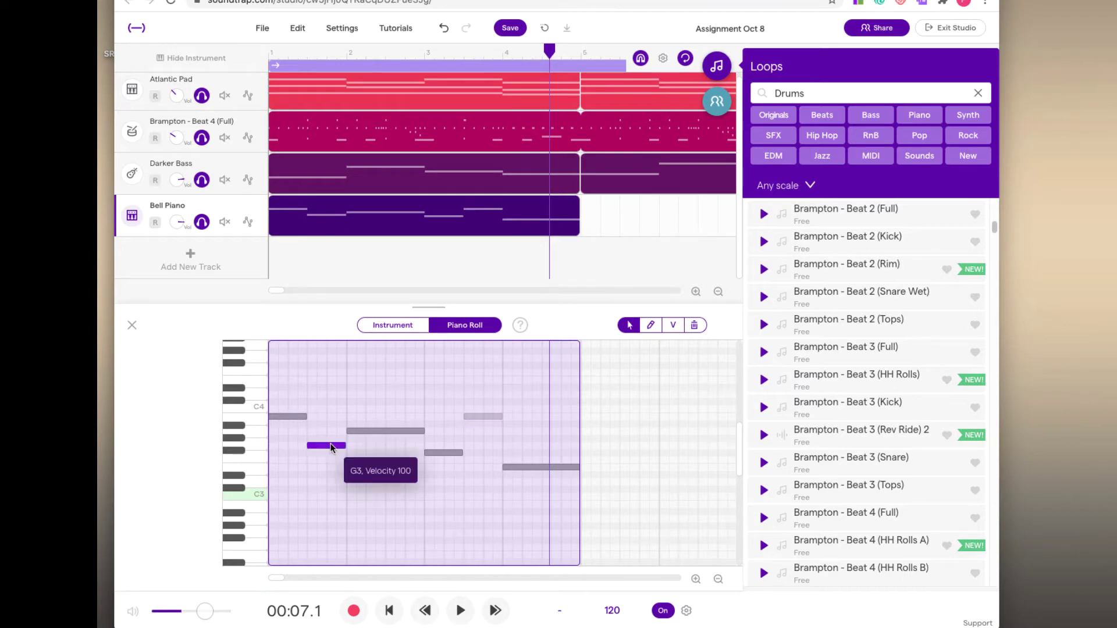
left_click_drag(344, 446, 327, 447)
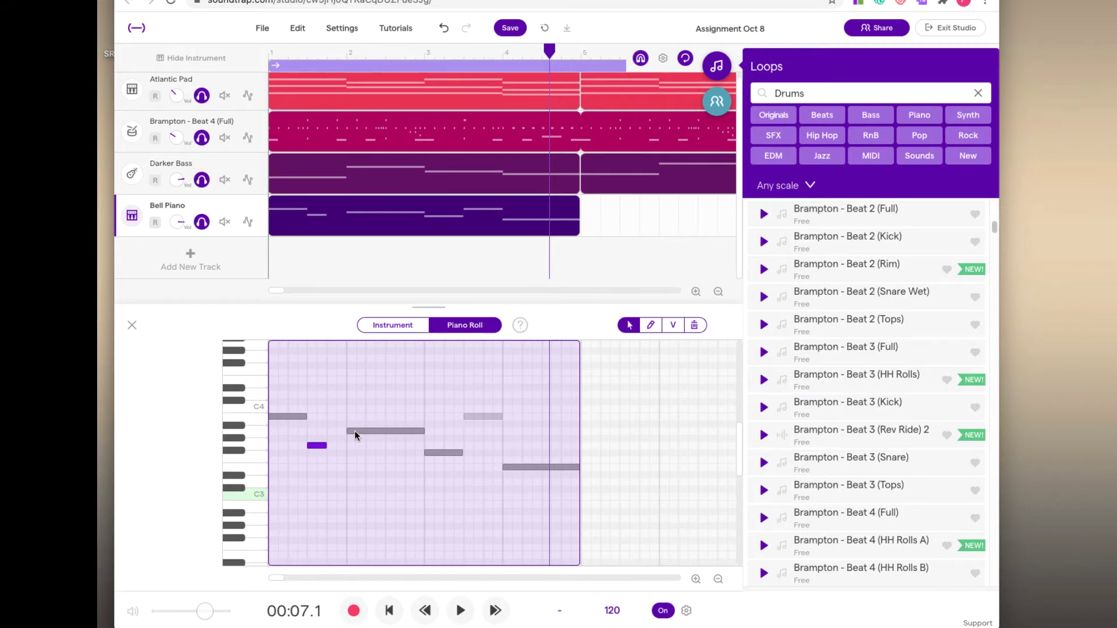
left_click(318, 445)
- Examine the Atlantic Pad's chord notes, return to the song's start and reopen the Bell Piano melody
left_click(301, 77)
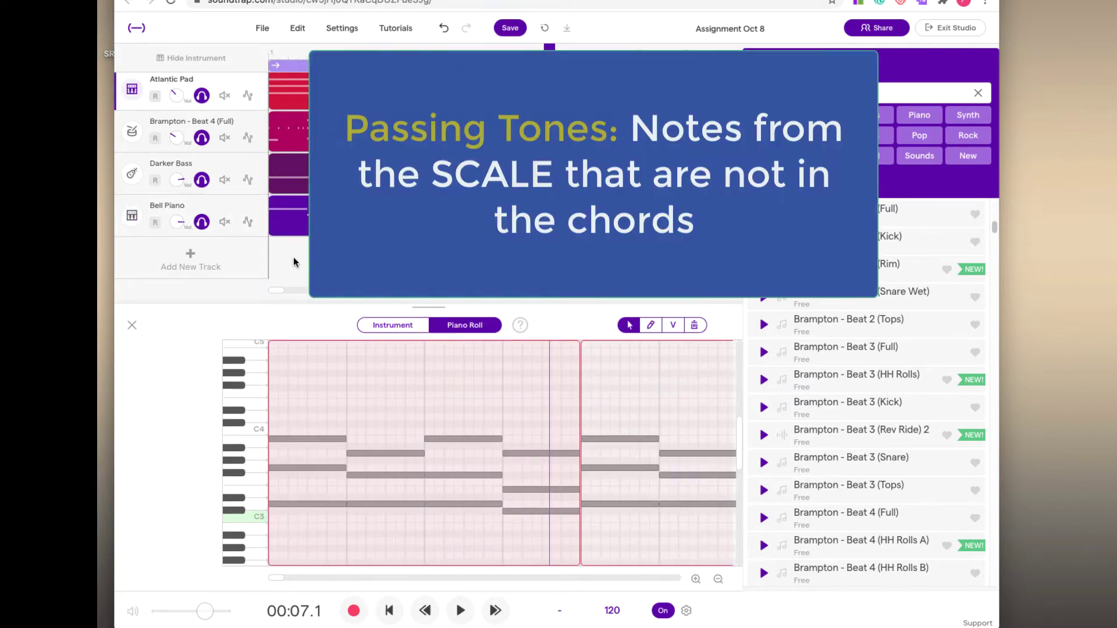
right_click(302, 226)
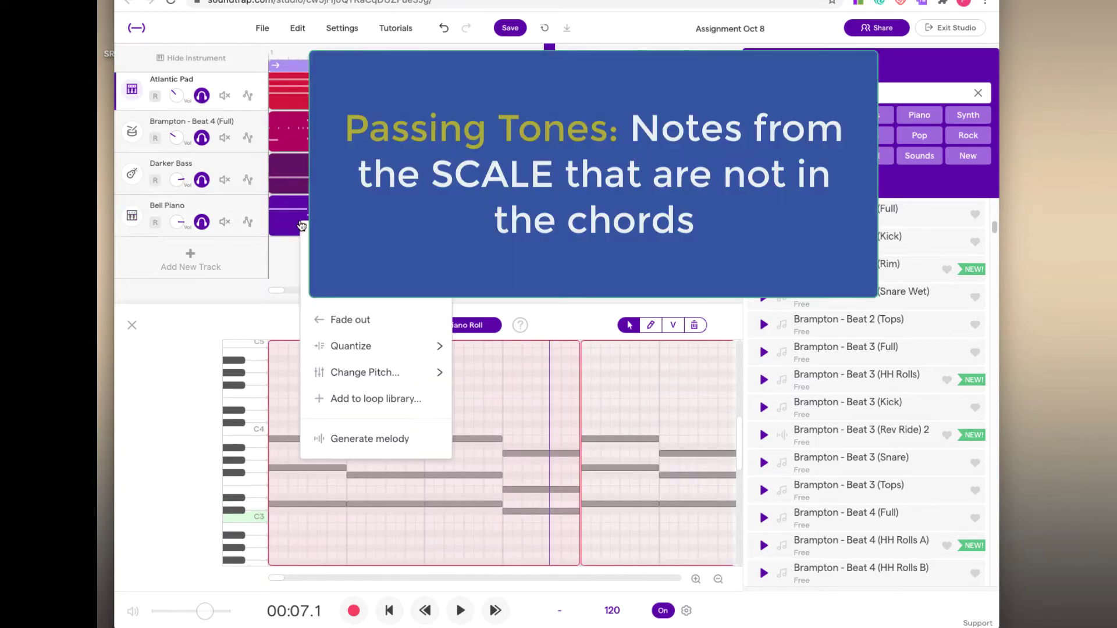
left_click(260, 328)
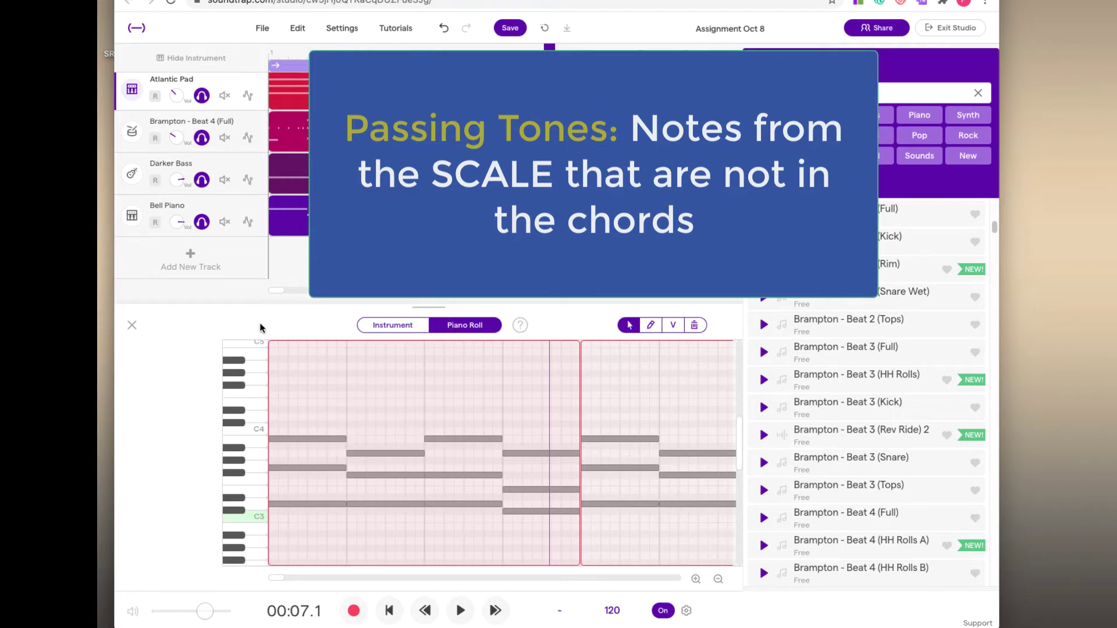
left_click(390, 611)
left_click(273, 226)
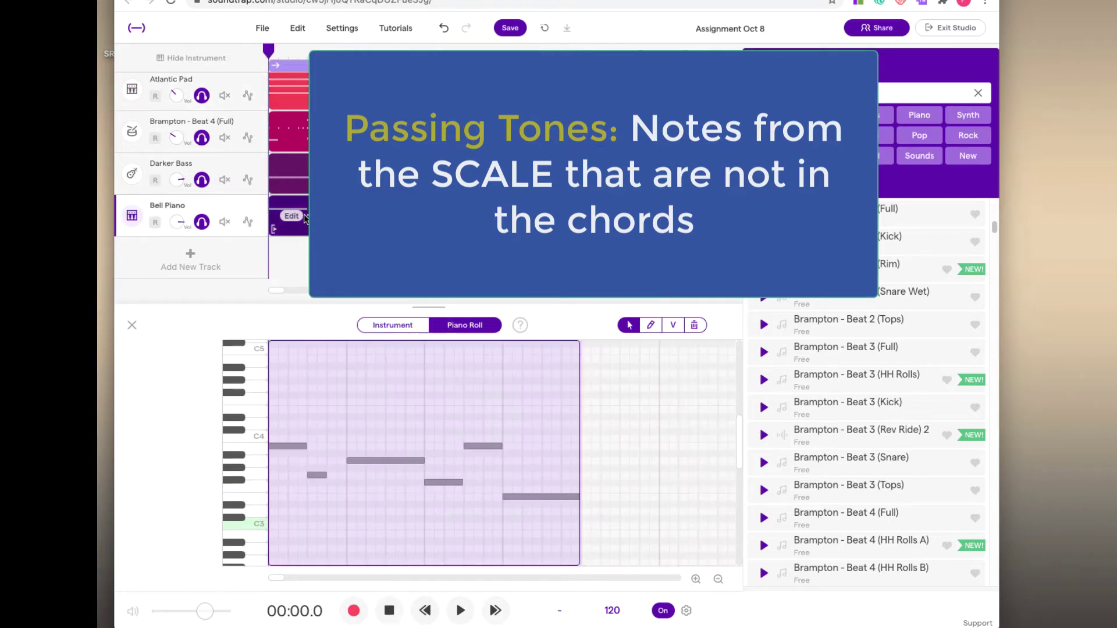
- Audition the B3, G3 and A3 notes in bars 1 and 2 and play bar 1 from the beginning
left_click(316, 475)
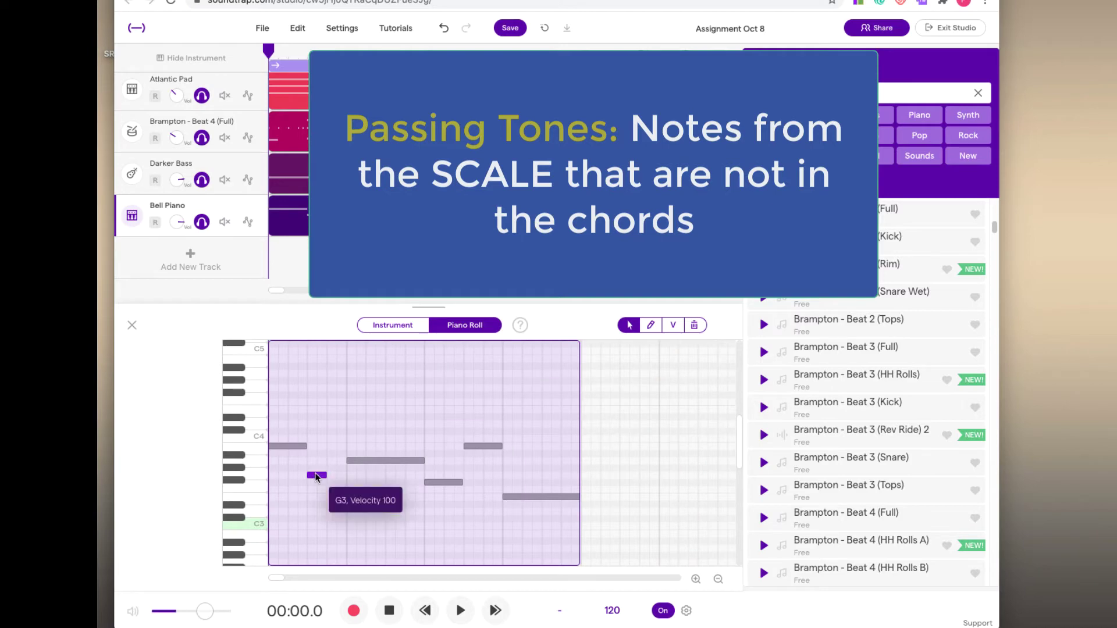
left_click(358, 461)
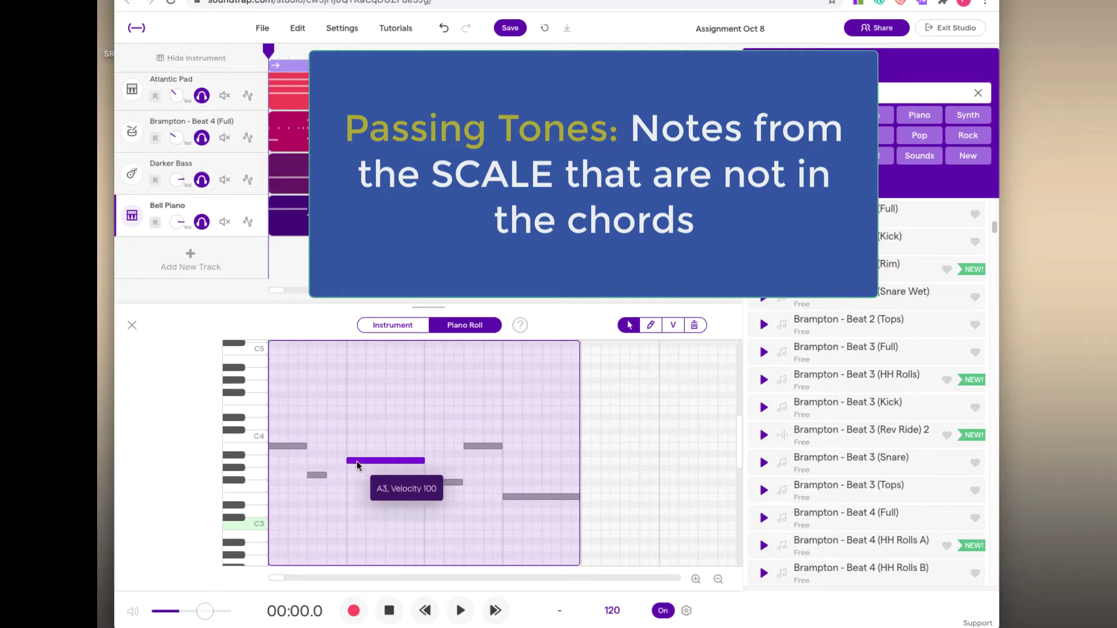
left_click(316, 475)
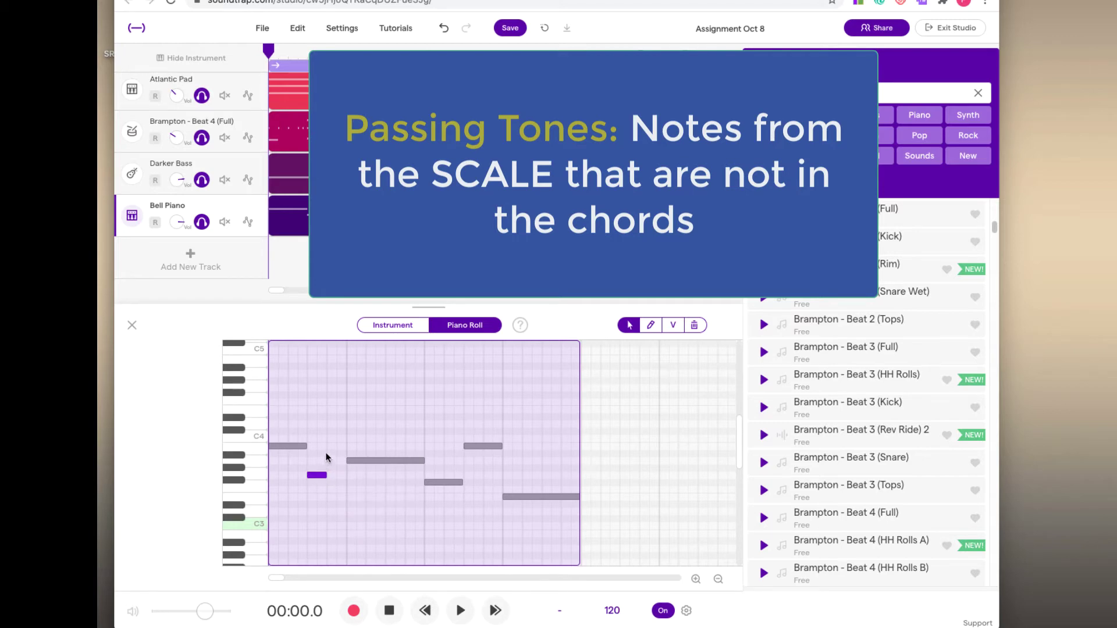
left_click(281, 447)
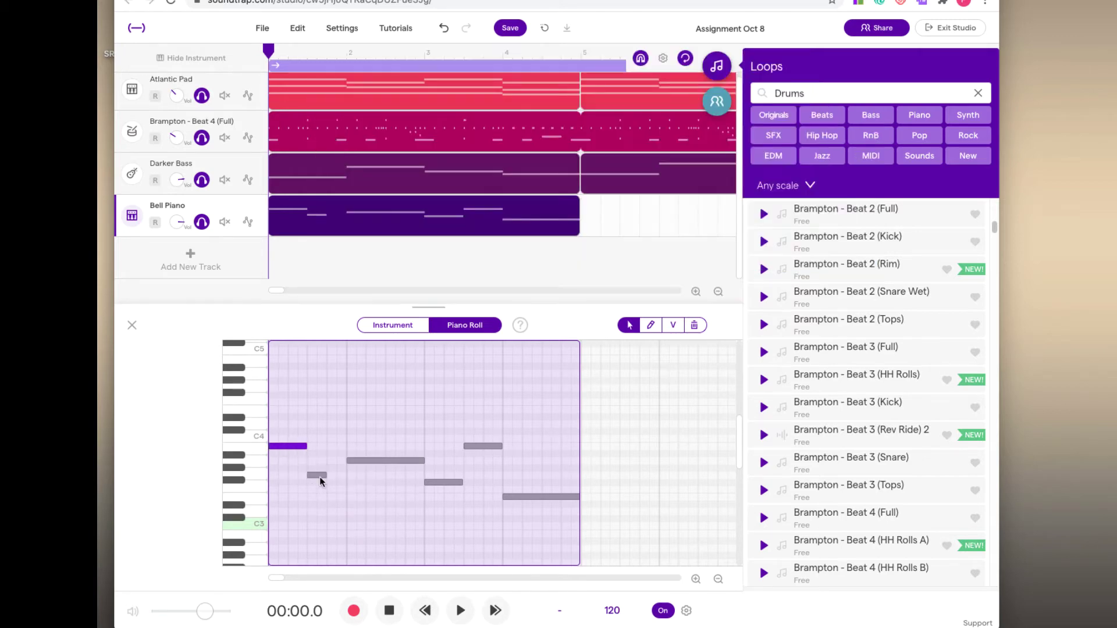
left_click(329, 445)
key("space")
- Place a copy of the one-beat G3 at B3 on the last beat of bar 1
left_click(317, 476)
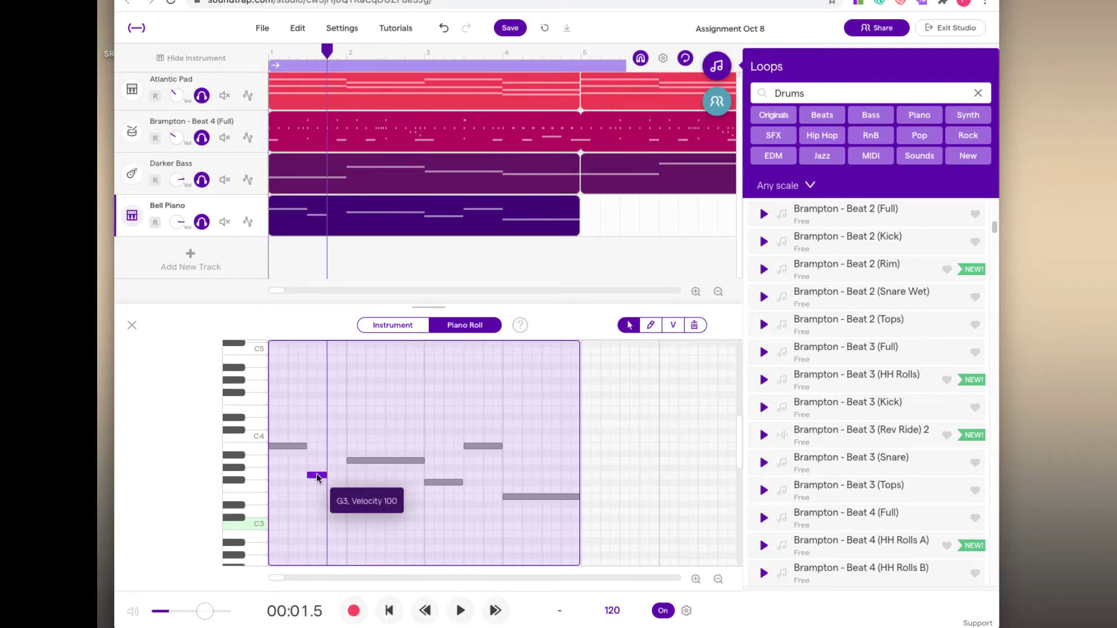
key("super")
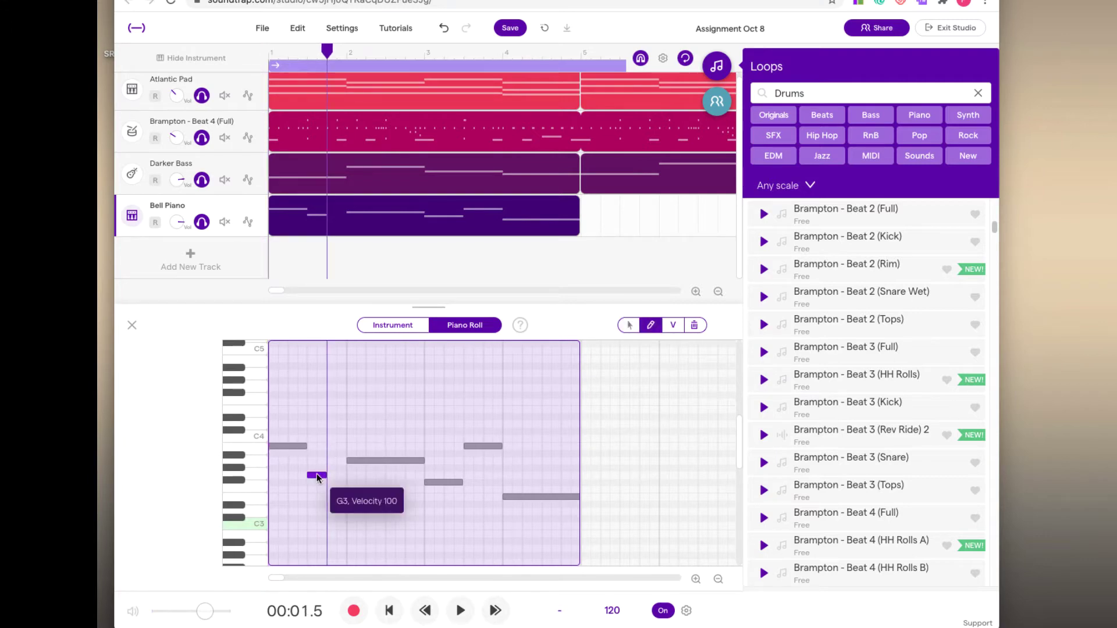
mouse_move(317, 473)
left_mouse_down()
mouse_move(319, 442)
mouse_move(340, 445)
left_mouse_up()
left_click(319, 474)
key("super")
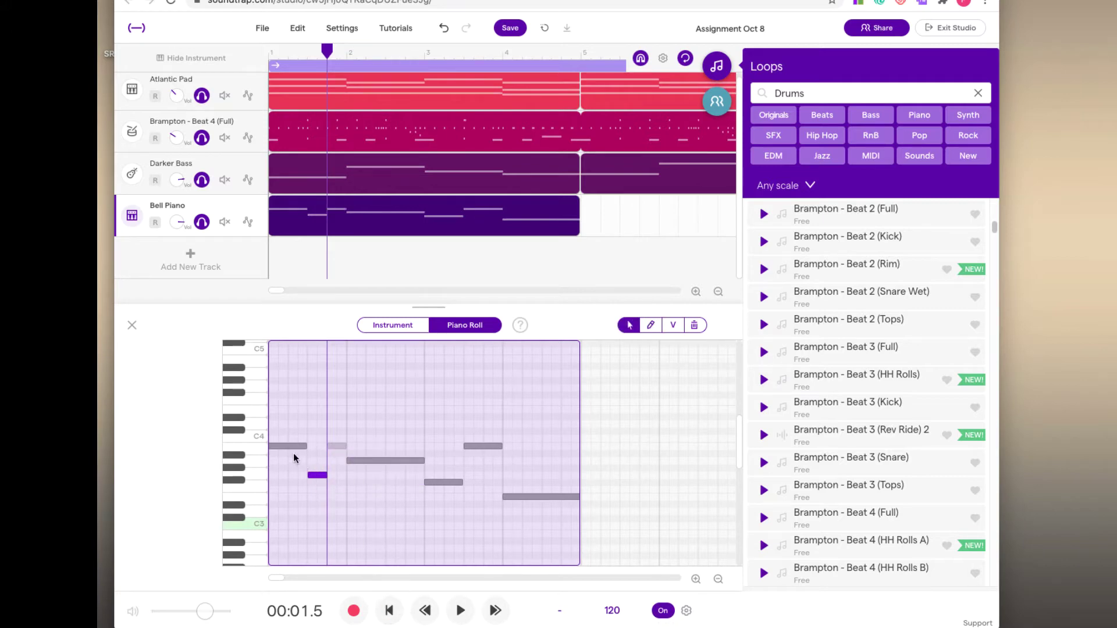
- Play the song from the beginning through bar 2 to hear the added B3 in bar 1
left_click(339, 445)
left_click(390, 612)
left_click(459, 614)
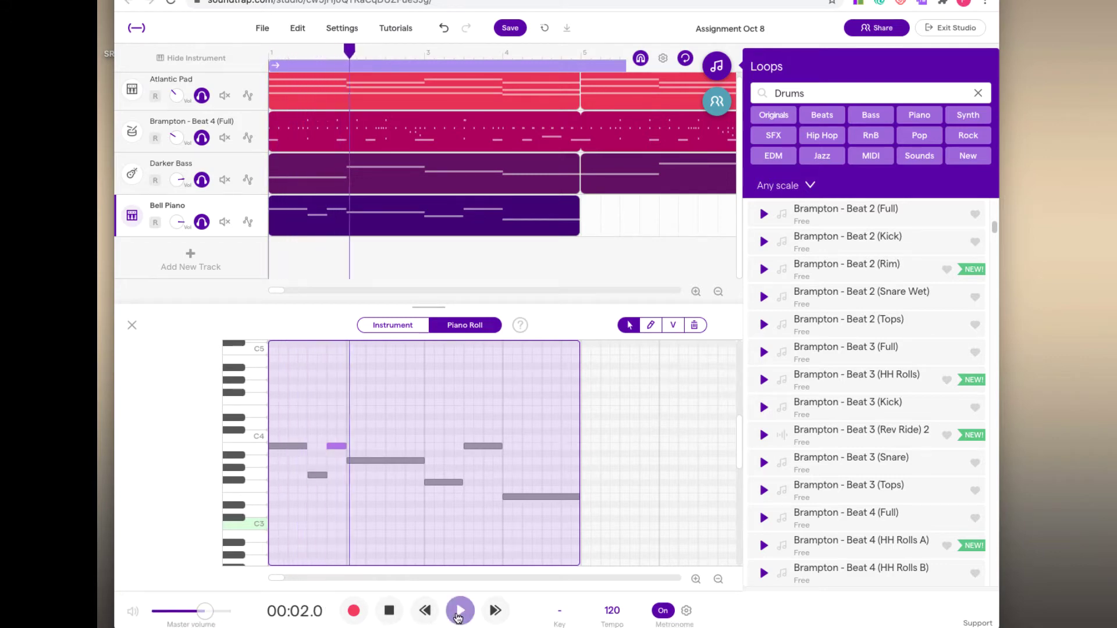
key("space")
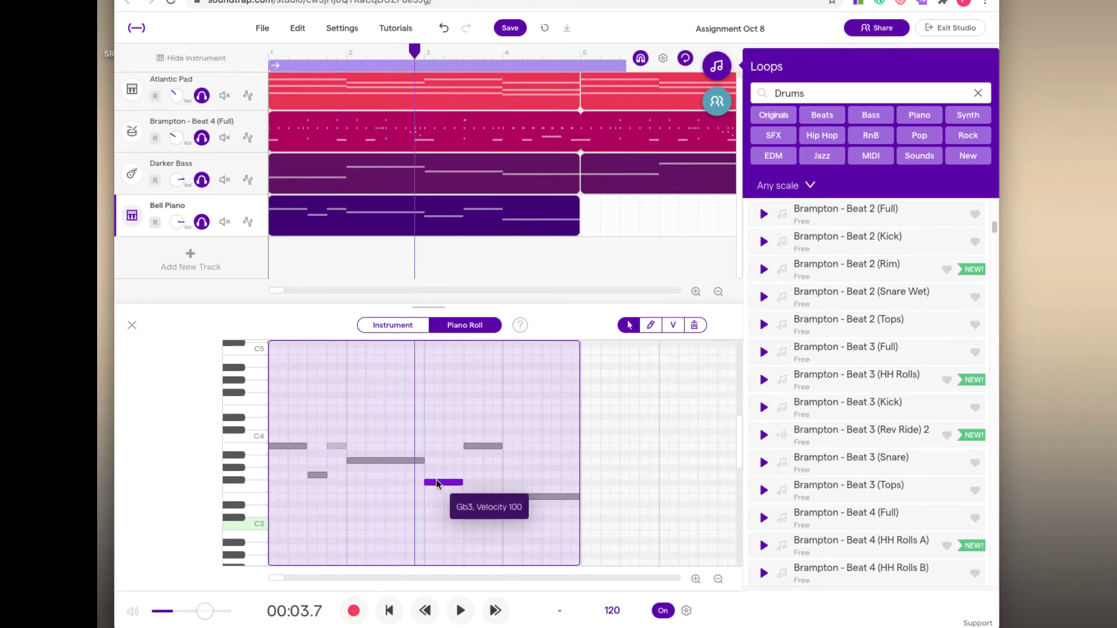
- Shorten the A3 in bar 2 to three beats and audition it against the Gb3 that starts bar 3
left_click_drag(417, 460, 404, 460)
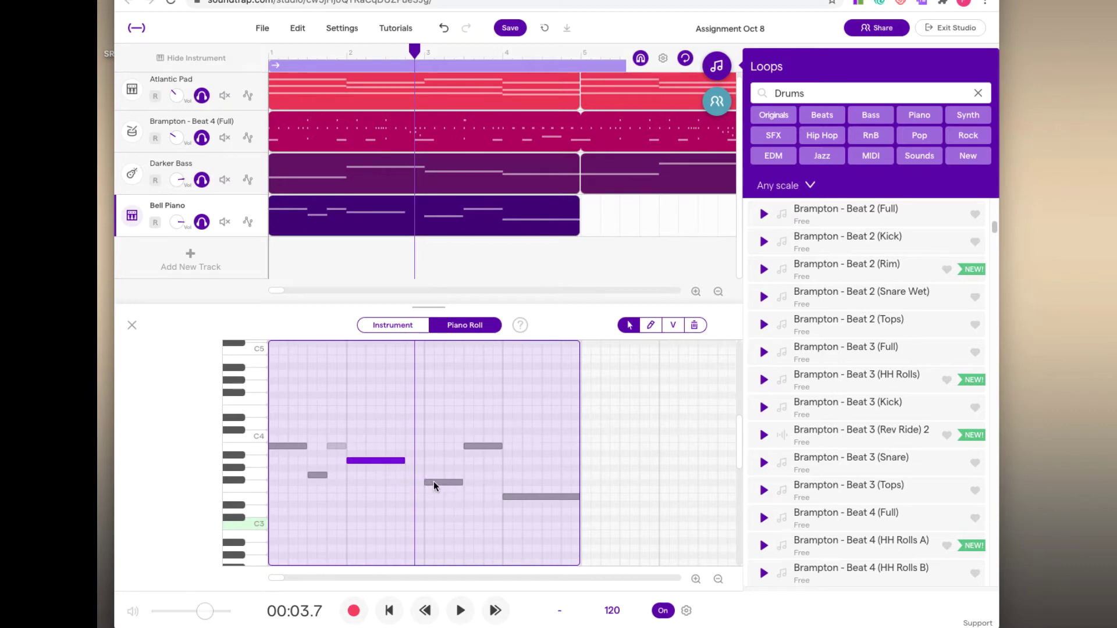
left_click(434, 483)
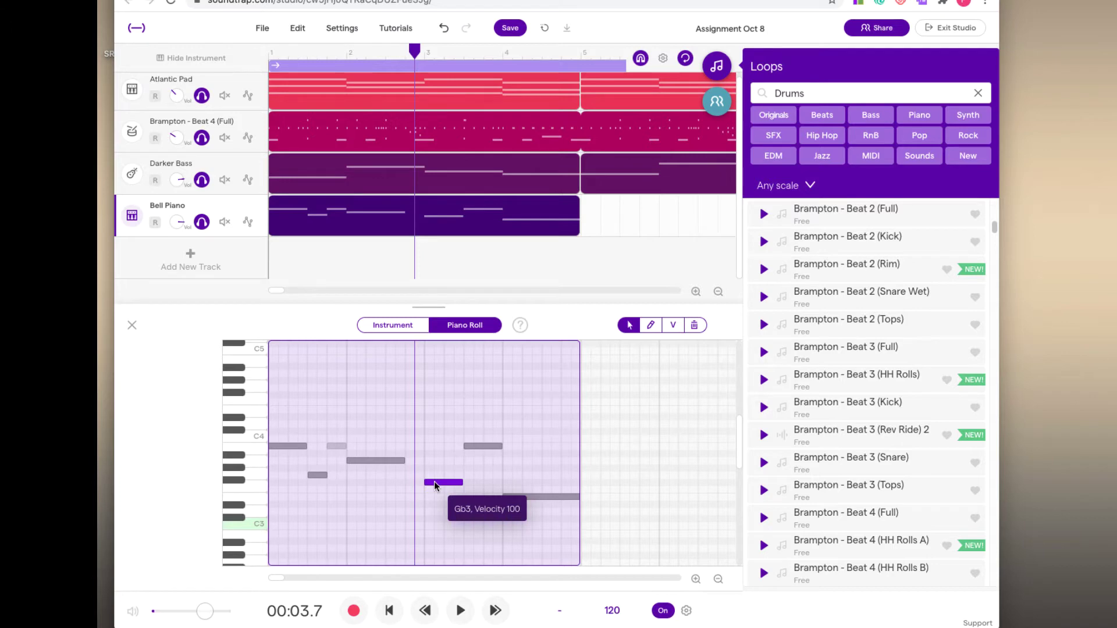
left_click(385, 461)
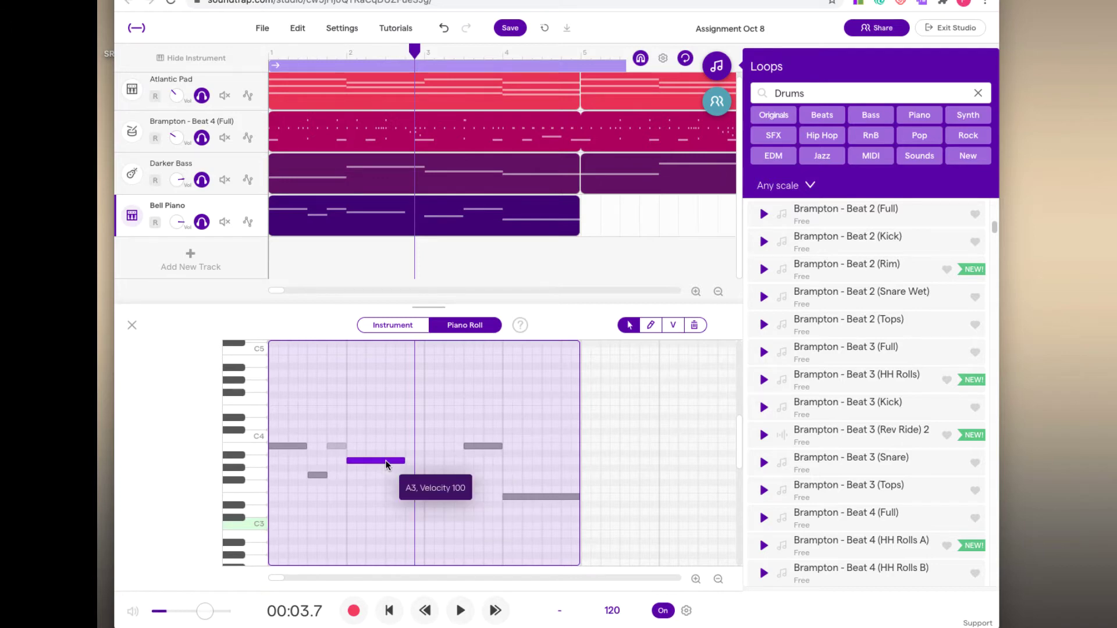
left_click(435, 482)
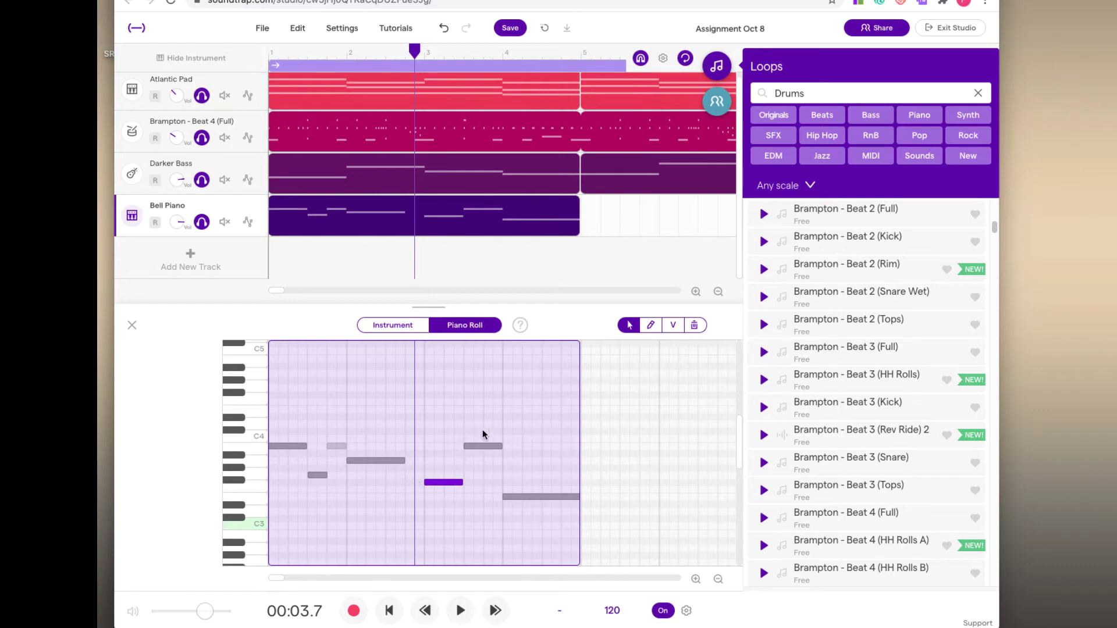
- Draw a G3 passing note on the last beat of bar 2 and trim it to one beat
left_click(651, 325)
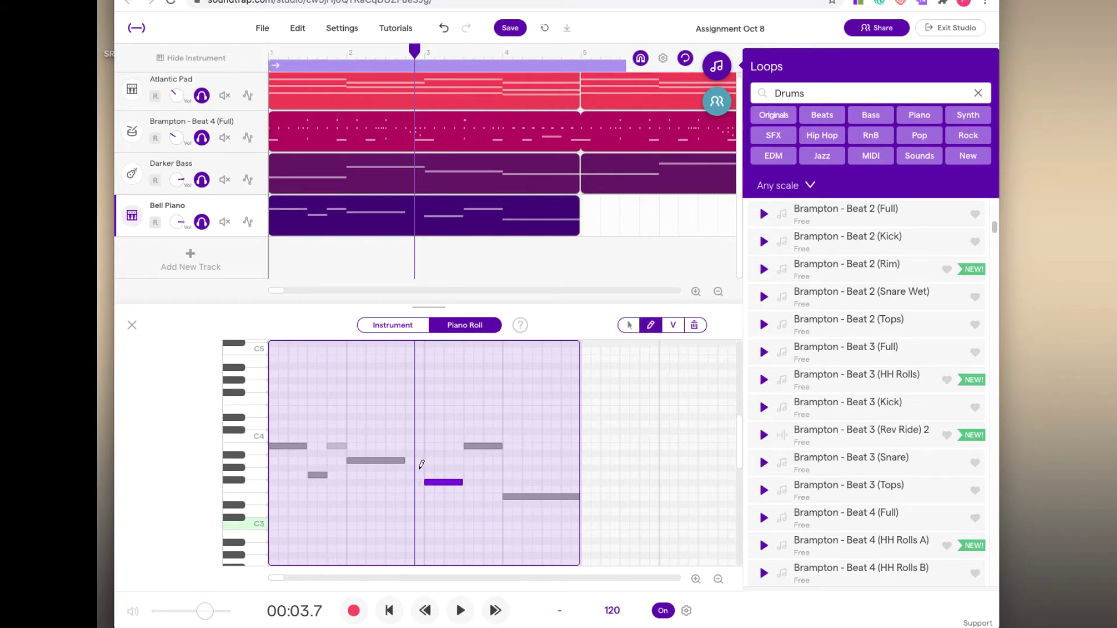
left_click(410, 475)
left_click(434, 475)
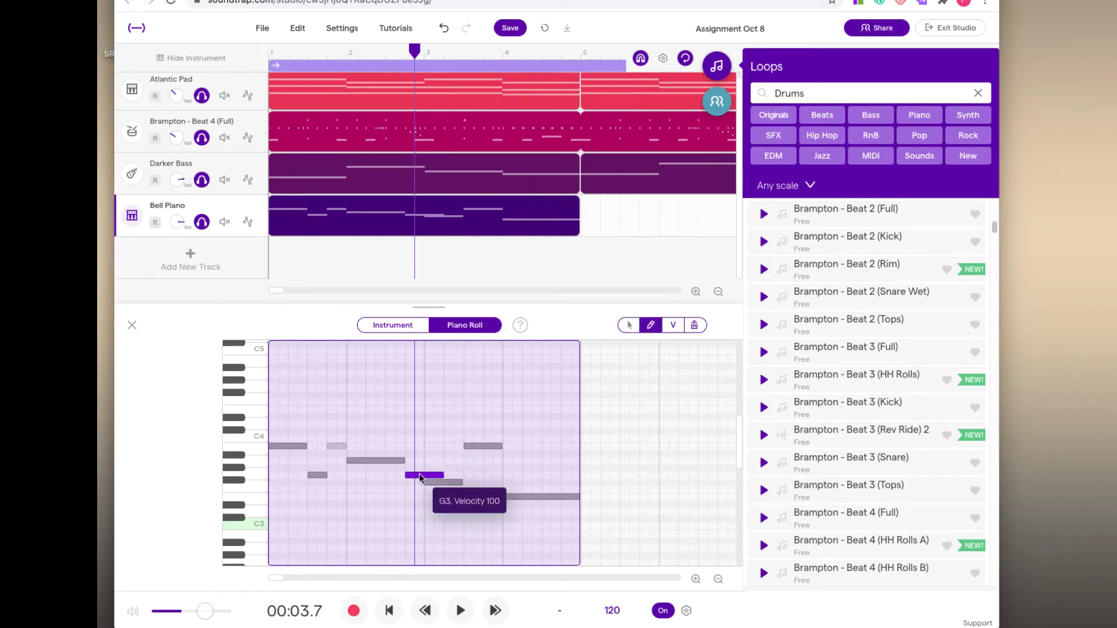
left_click(435, 475)
left_click_drag(436, 475, 416, 475)
- Play the song from the beginning into bar 3 to hear the G3 passing note, then stop
left_click(390, 610)
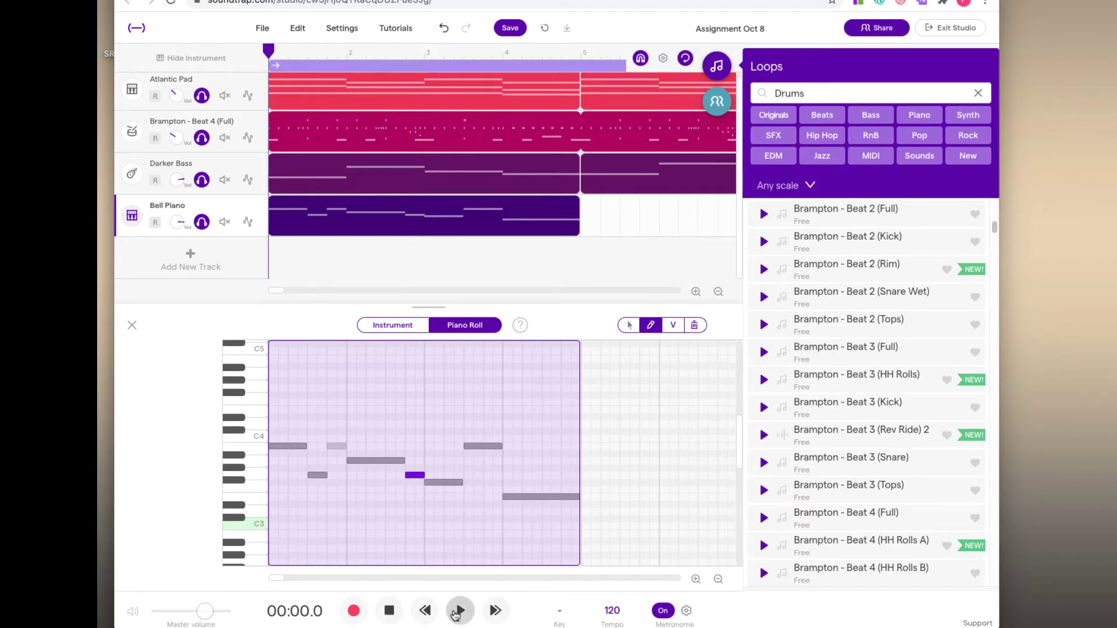
left_click(459, 611)
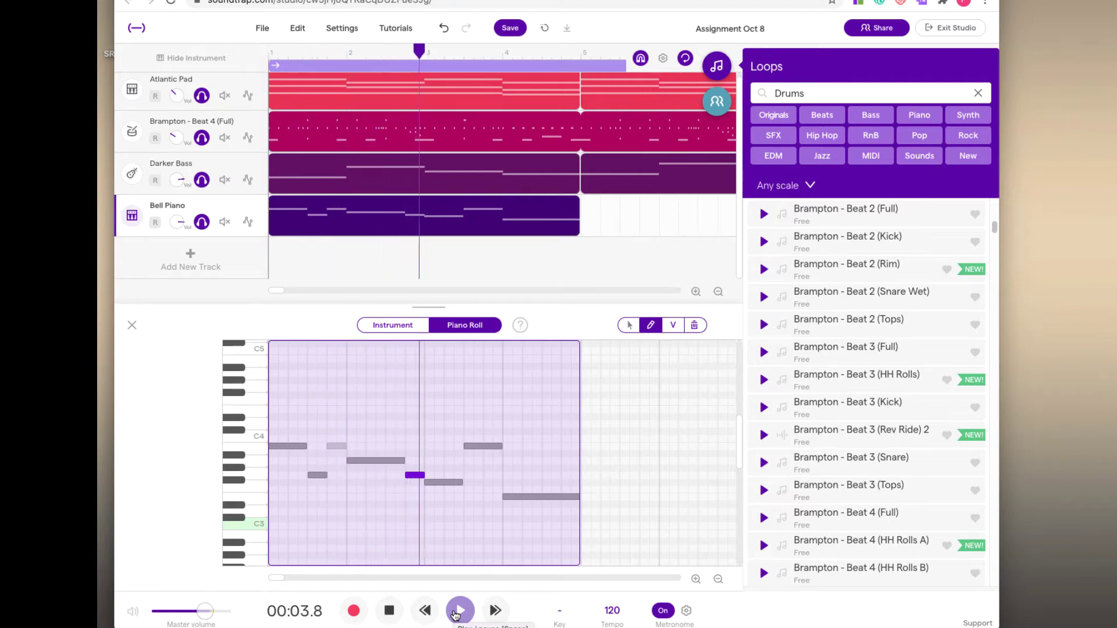
left_click(457, 612)
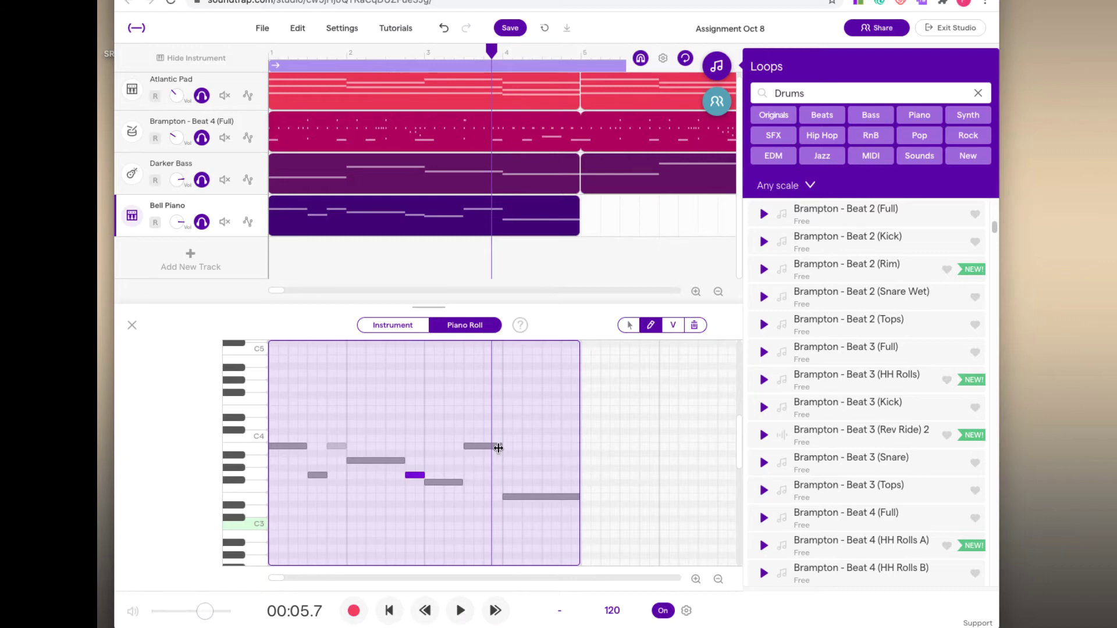
- Shorten the B3 in bar 3 to one beat and draw a one-beat Gb3 on the bar's last beat
left_click_drag(498, 448, 482, 449)
left_click(496, 480)
- Play the four-bar melody twice from the beginning and audition the added Gb3 at the end of bar 3
left_click(389, 611)
left_click(461, 612)
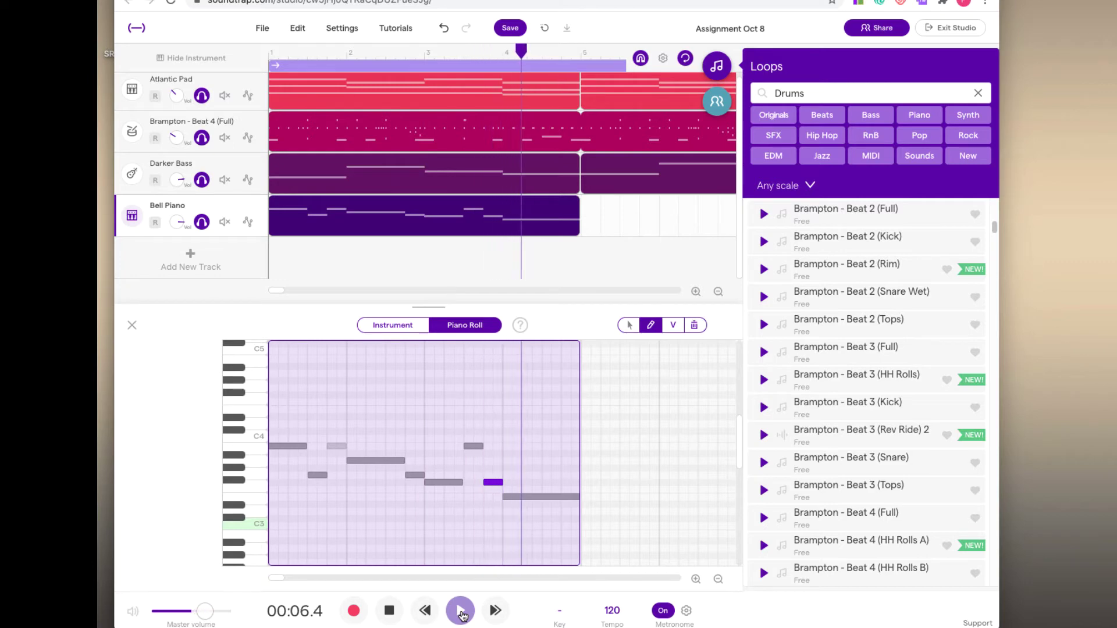
left_click(495, 481)
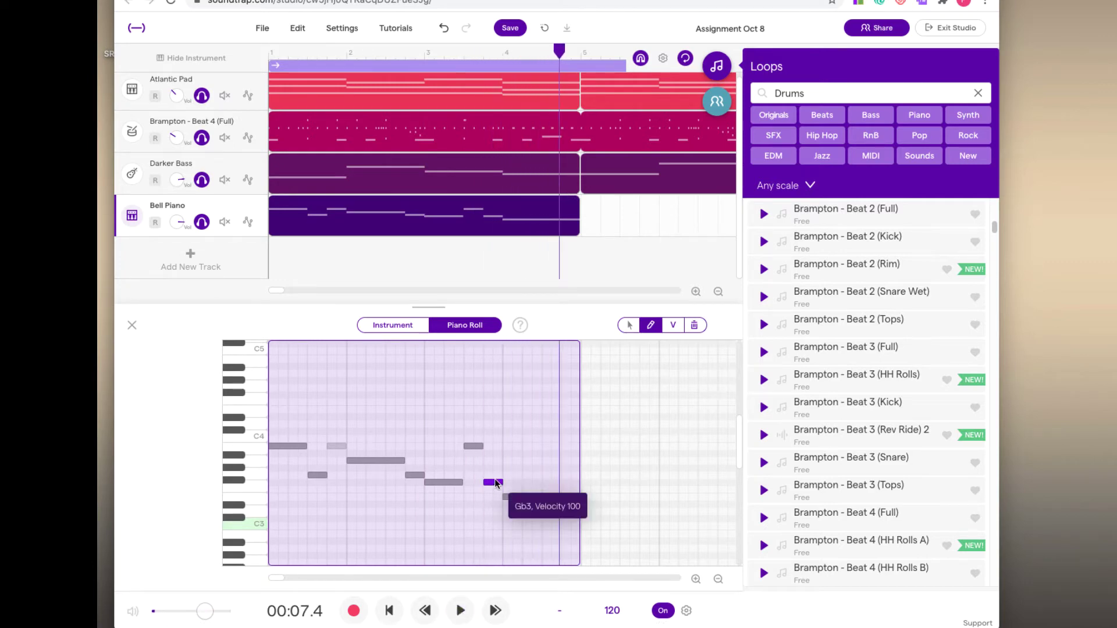
left_click(494, 482)
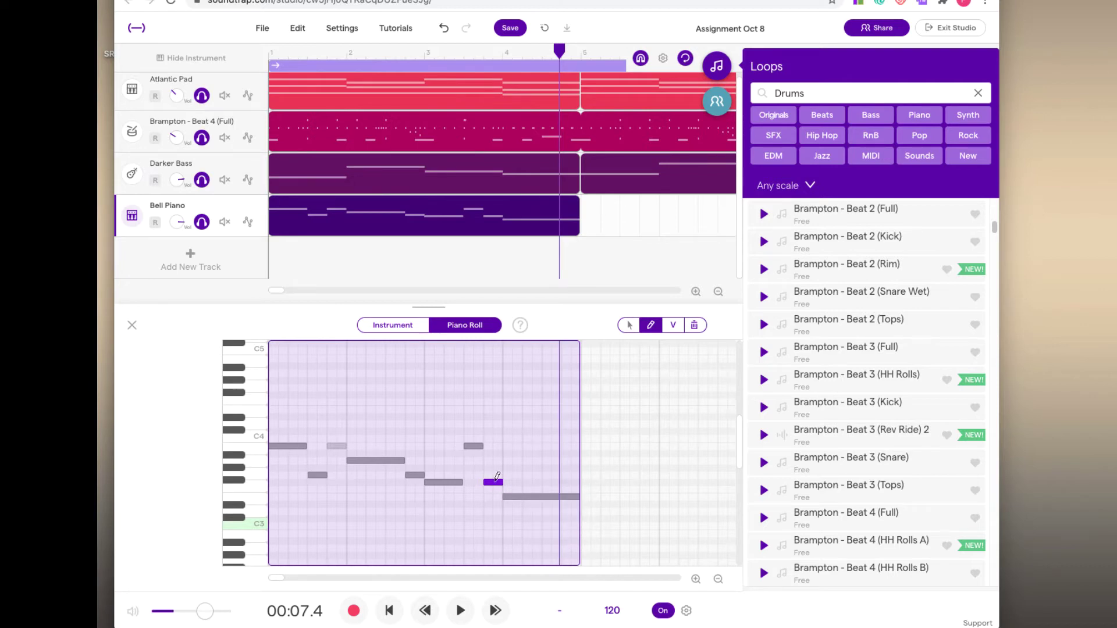
left_click(389, 611)
left_click(461, 612)
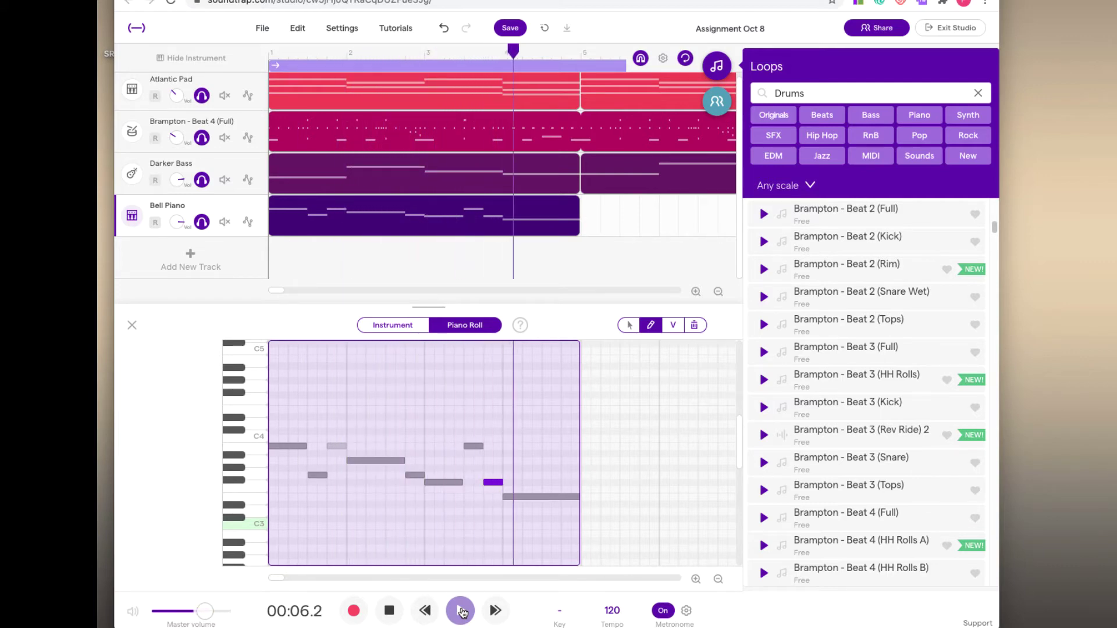
key("space")
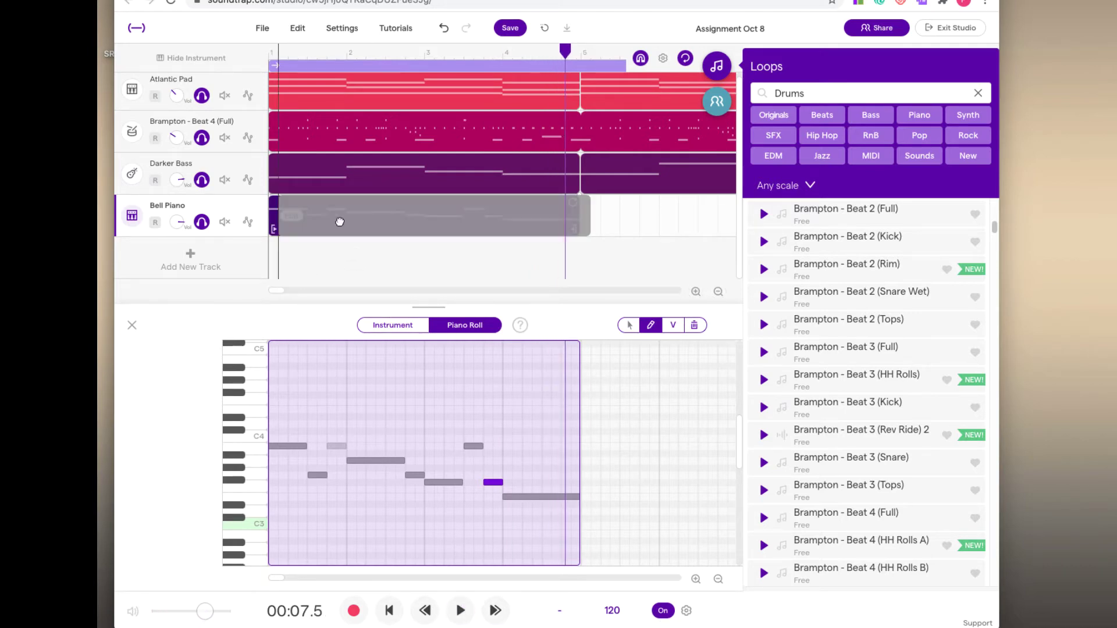
- Place a copy of the four-bar Bell Piano region at bar 5 and return the timeline to its start
left_click(631, 216)
left_click_drag(281, 291, 288, 291)
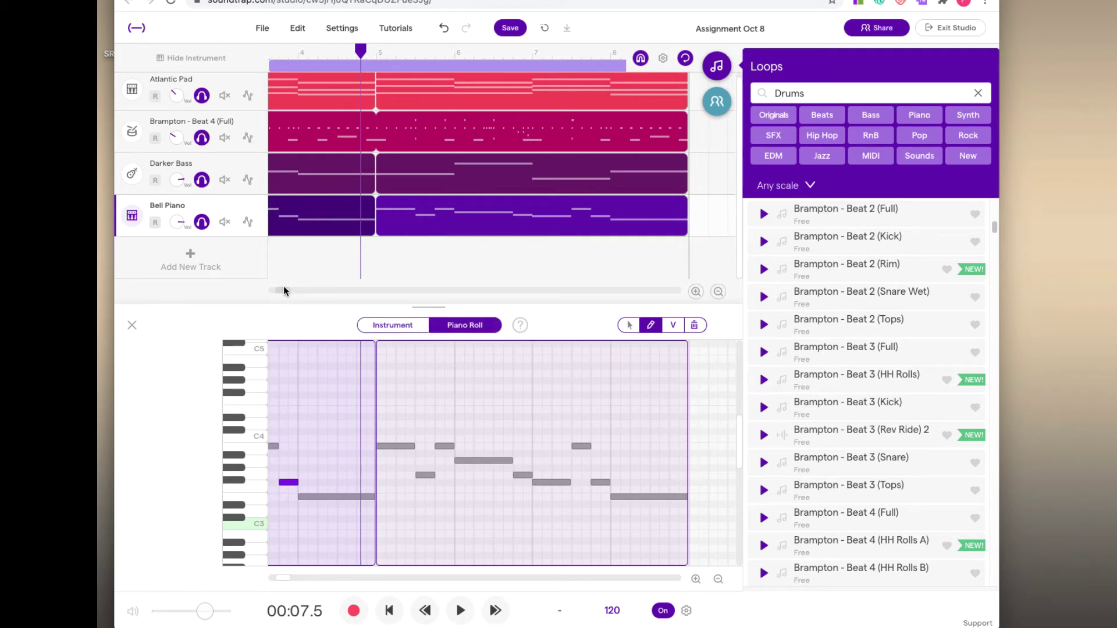
left_click_drag(284, 290, 269, 289)
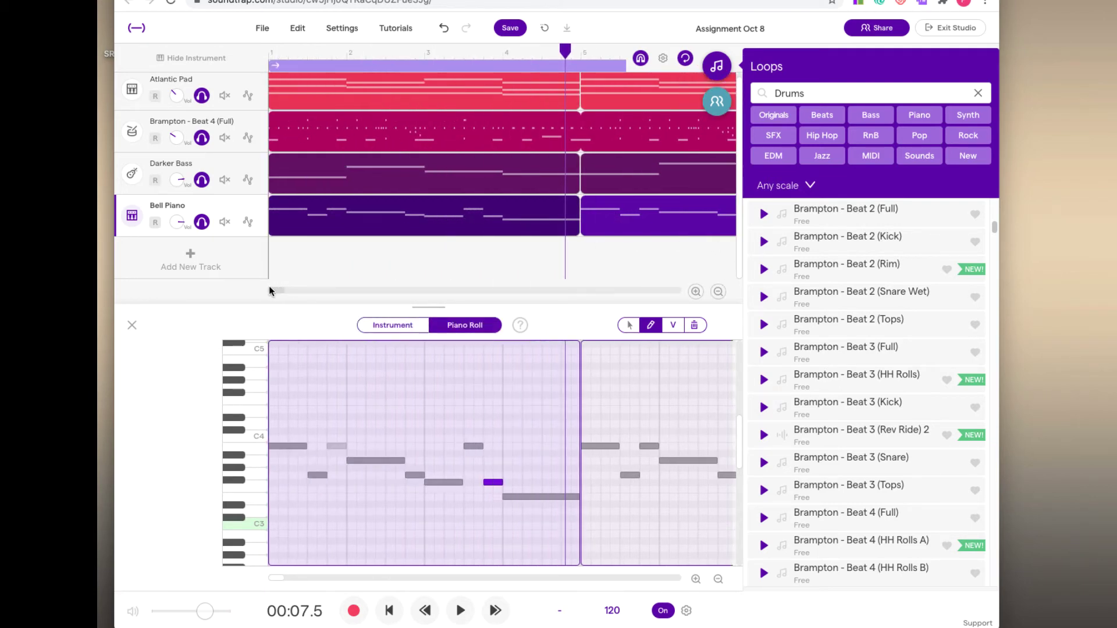
- Play the song from the beginning through bar 7 to hear the melody over the second progression, then stop
left_click(392, 617)
left_click(461, 612)
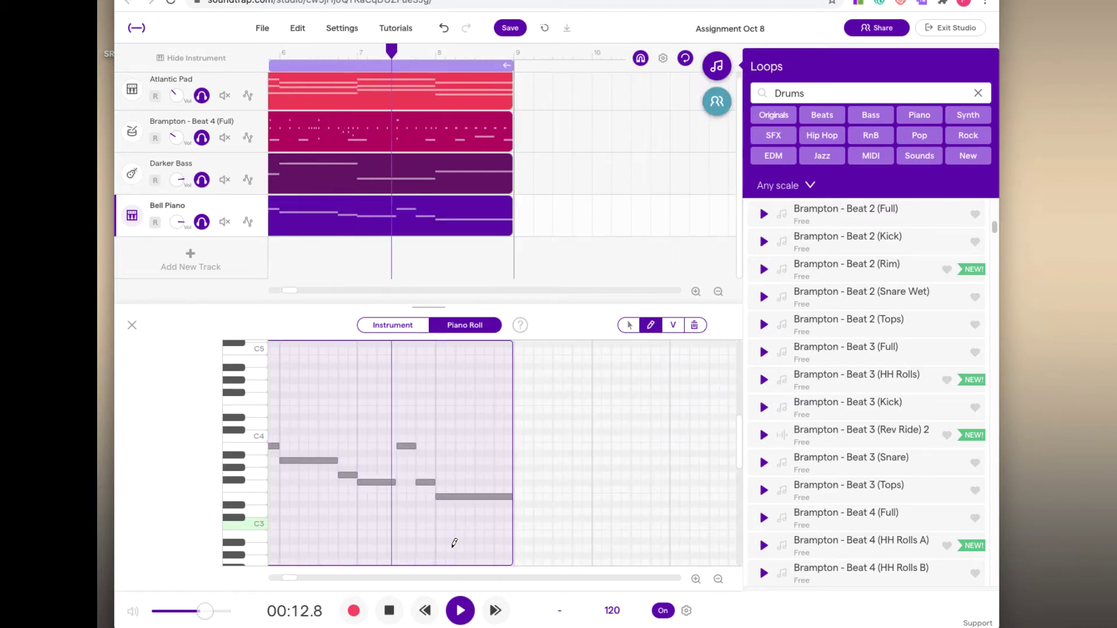
key("space")
- Raise the half-bar Gb3 at the start of bar 7 to G3
left_click(373, 481)
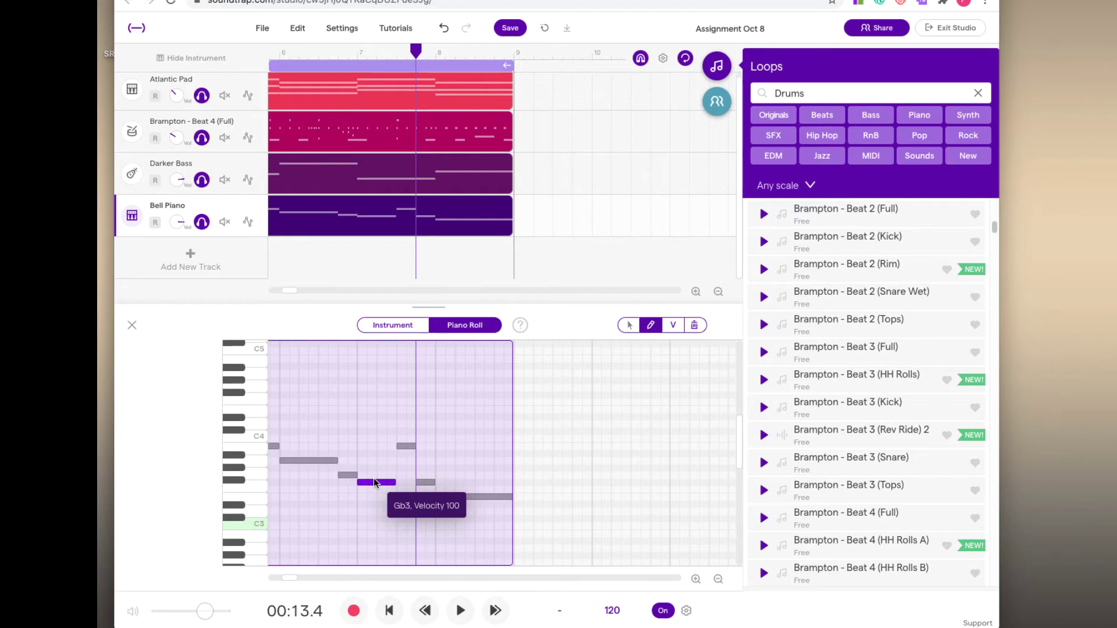
mouse_move(373, 480)
left_mouse_down()
mouse_move(372, 490)
mouse_move(377, 473)
left_mouse_up()
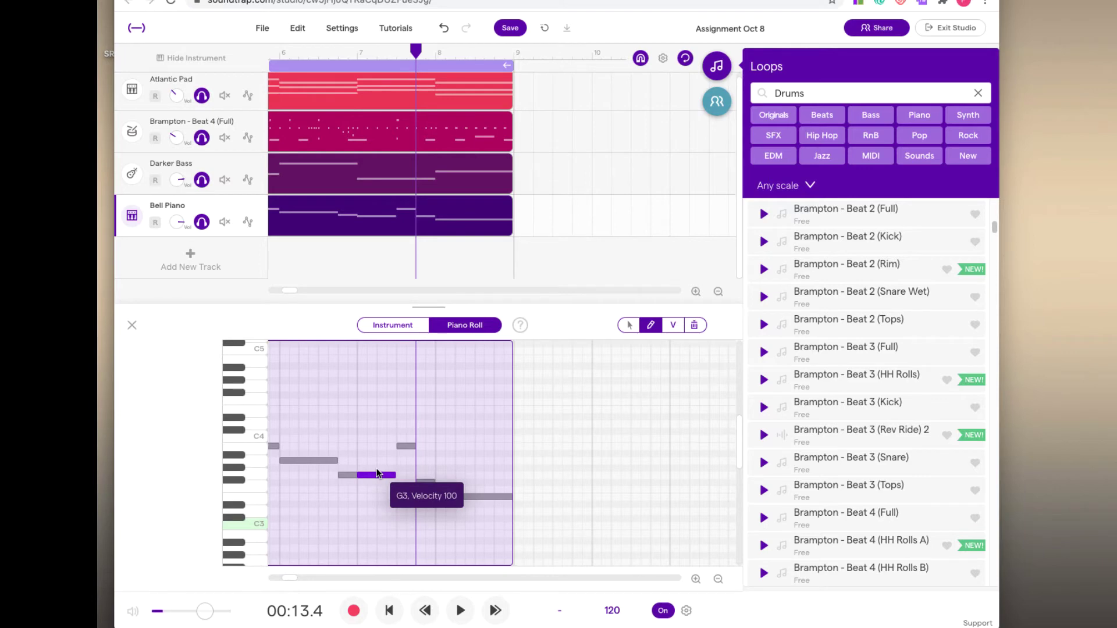
- Lower the quarter-bar B3 on beat 3 of bar 7 to E3 and play the passage into bar 8
left_click(403, 446)
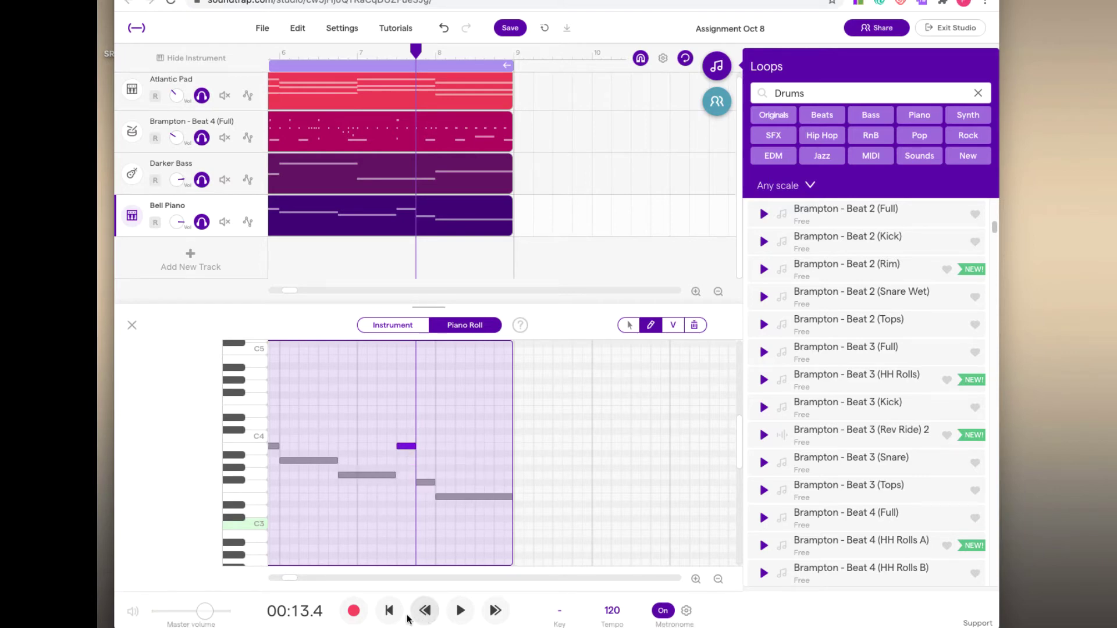
left_click_drag(404, 445, 404, 496)
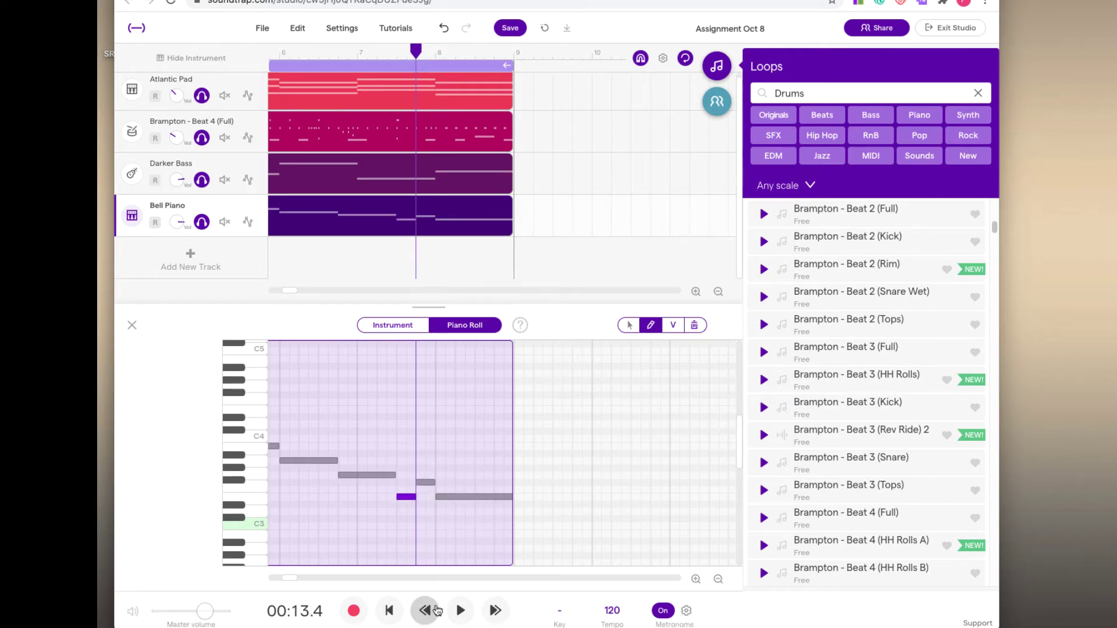
left_click(431, 611)
left_click(460, 611)
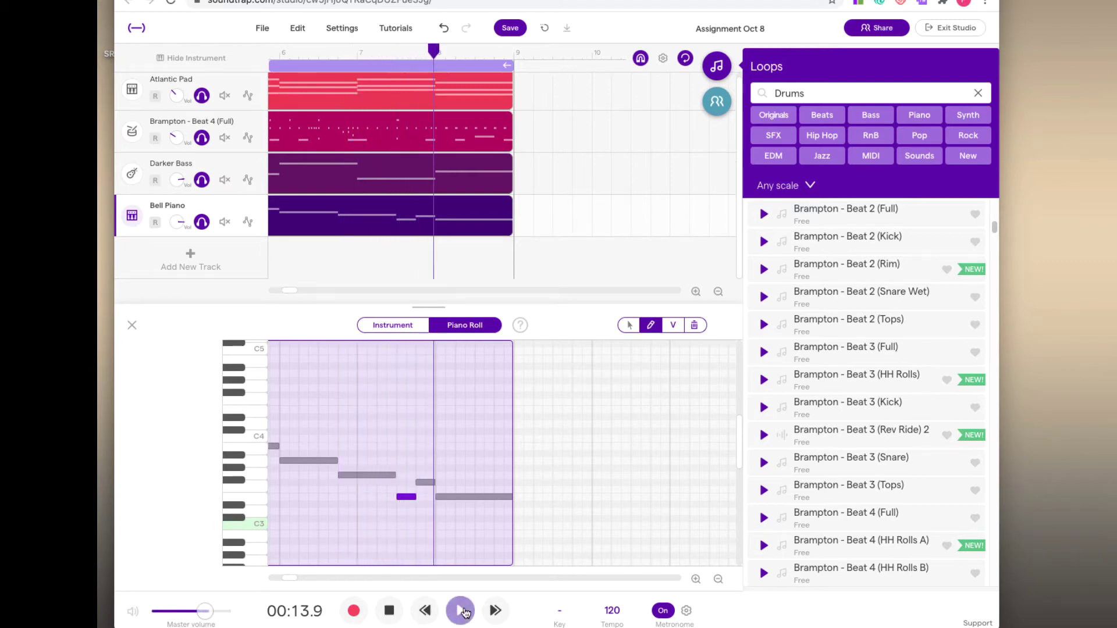
left_click(462, 611)
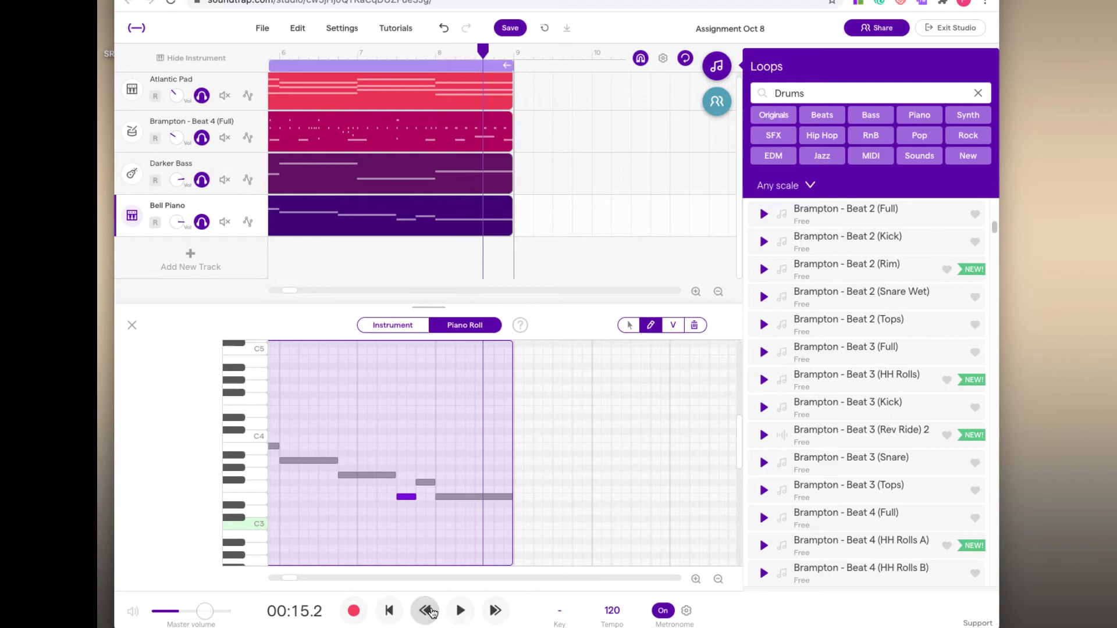
- Play the song from the beginning through bar 7, then audition the two consecutive G3 notes around the start of bar 7
left_click(391, 611)
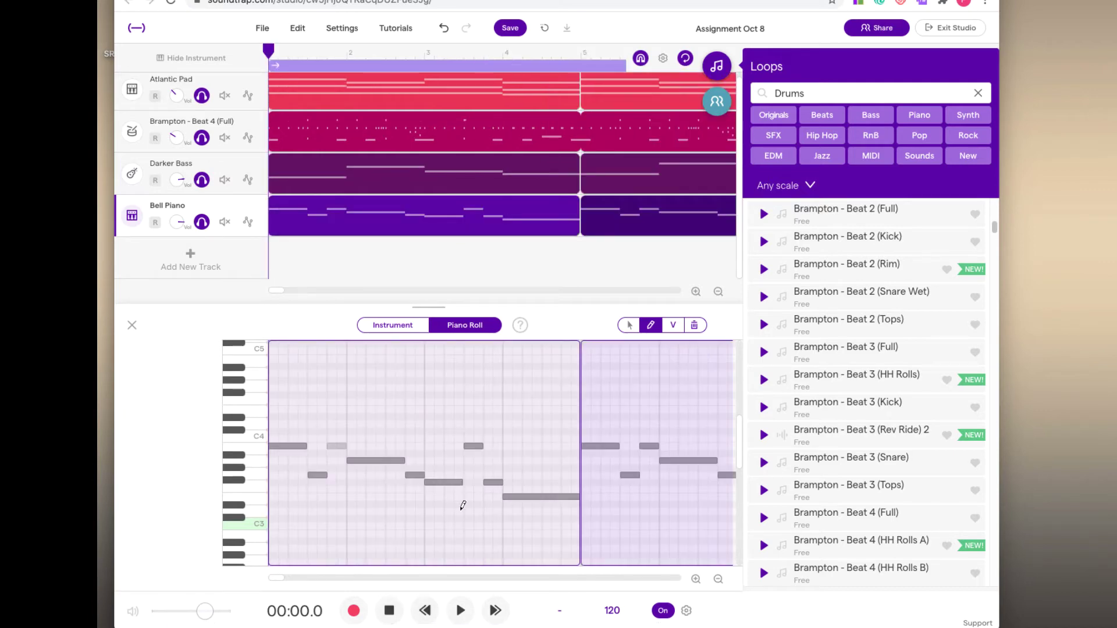
key("space")
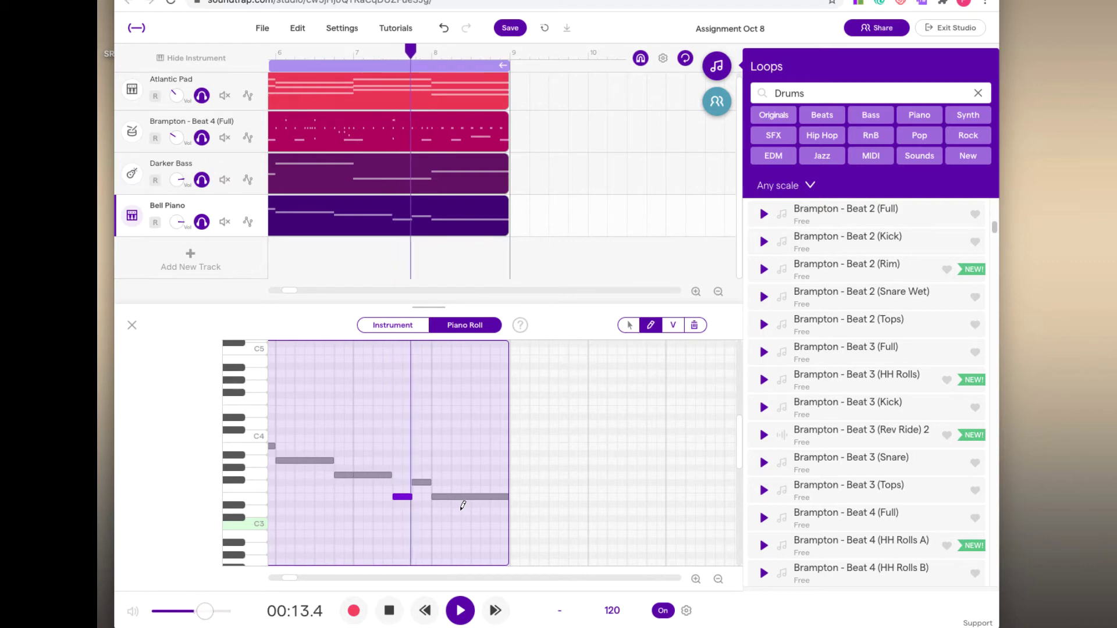
key("space")
left_click(345, 476)
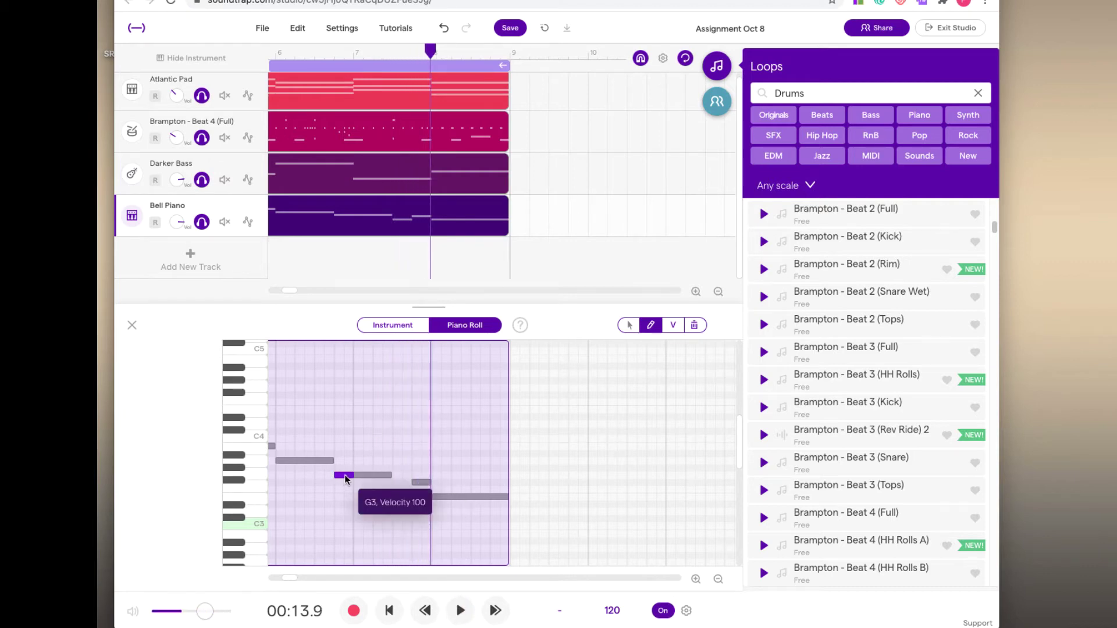
left_click(379, 475)
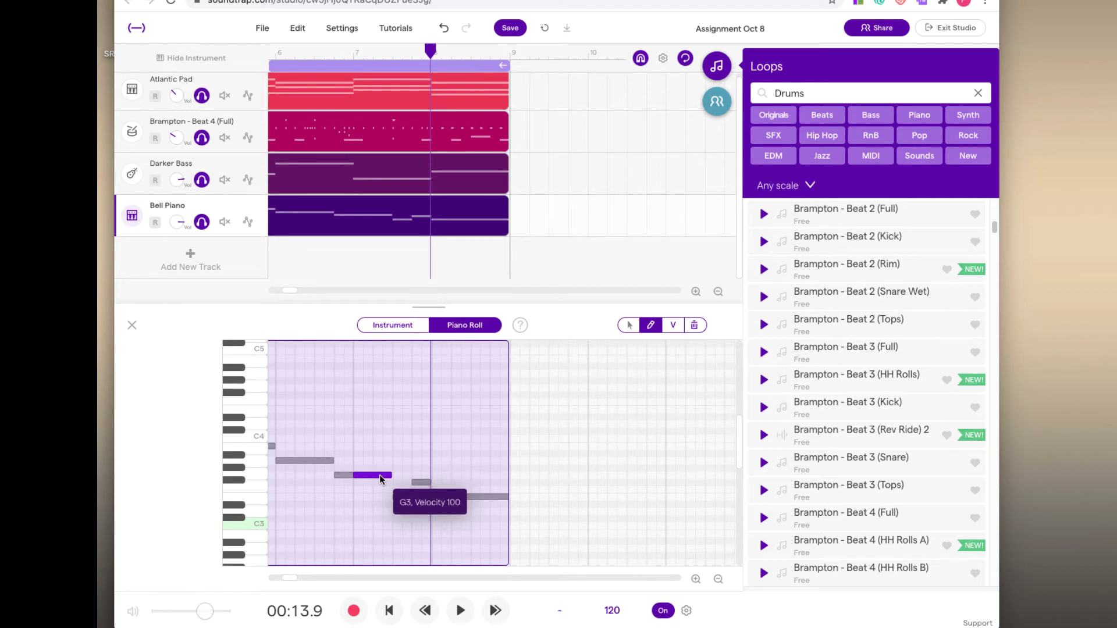
- Raise the half-bar G3 at the start of bar 7 to A3 and play that passage
left_click_drag(380, 475, 381, 463)
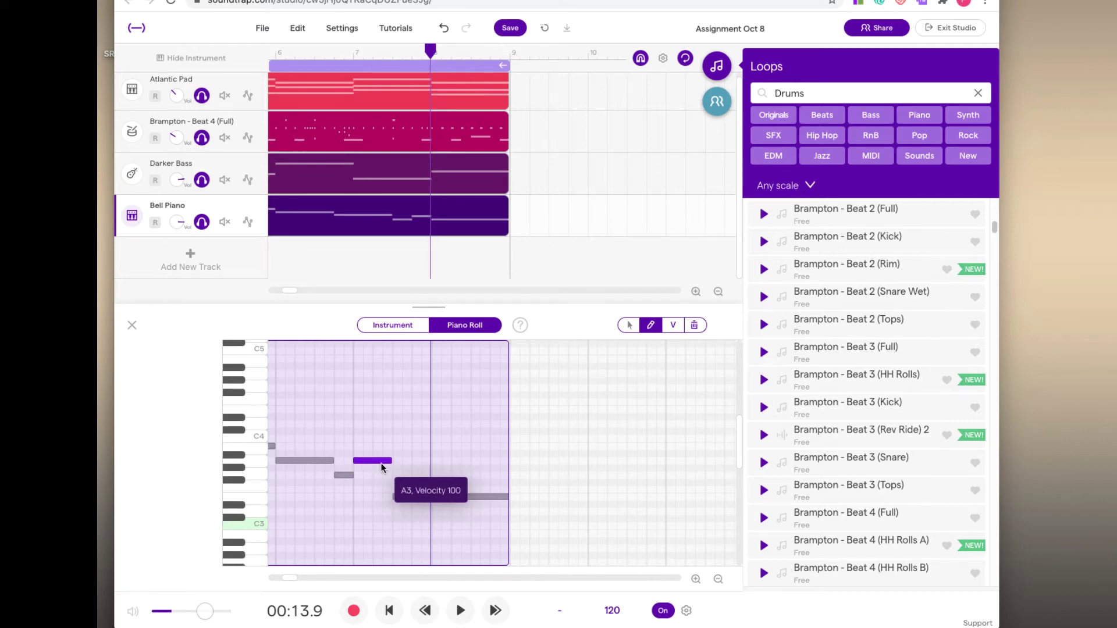
left_click(417, 616)
left_click(459, 615)
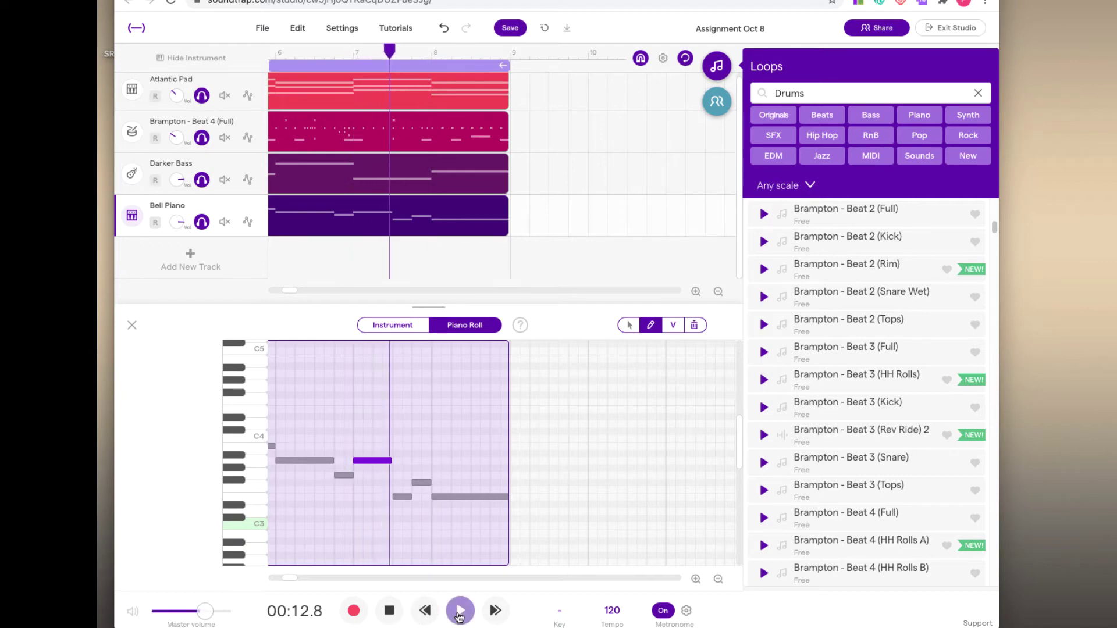
left_click(460, 615)
- Lower the half-bar note at the start of bar 7 to E3 and raise the quarter-bar note following it to G3
left_click_drag(369, 460, 372, 500)
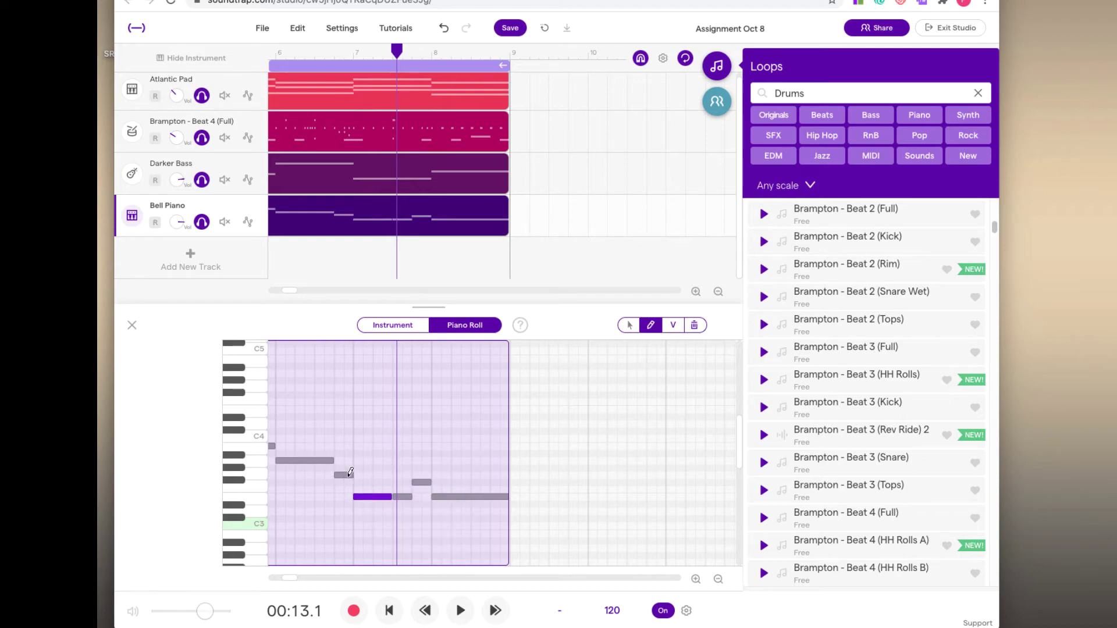
left_click(369, 496)
left_click_drag(403, 495, 404, 474)
- Play the melody from bar 6 into bar 8 to hear the revised bar 7, then stop
left_click(425, 611)
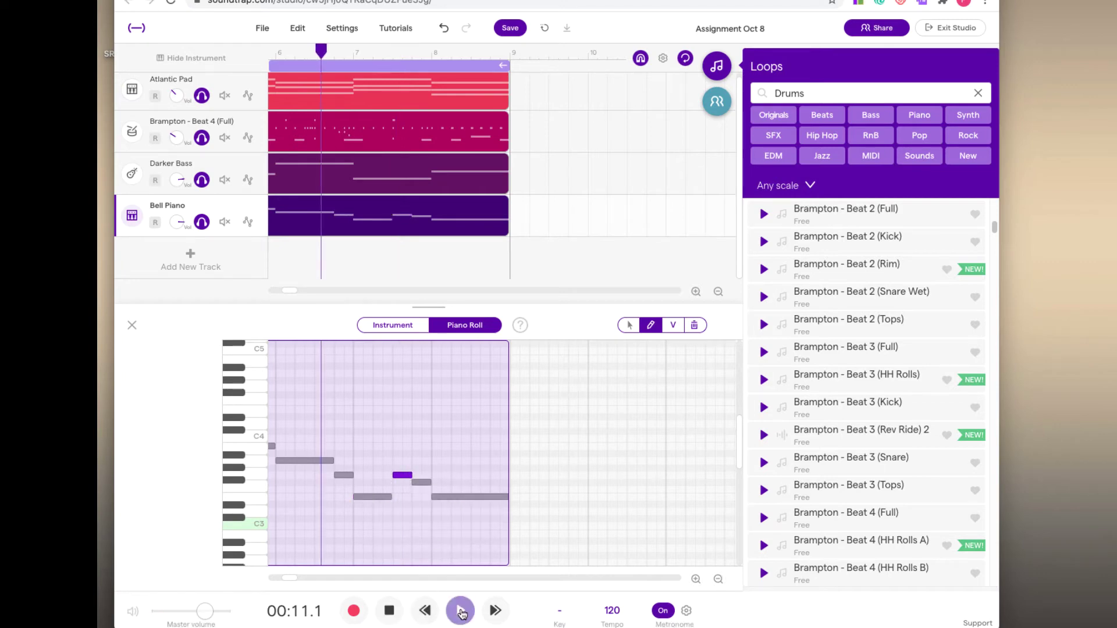
left_click(461, 611)
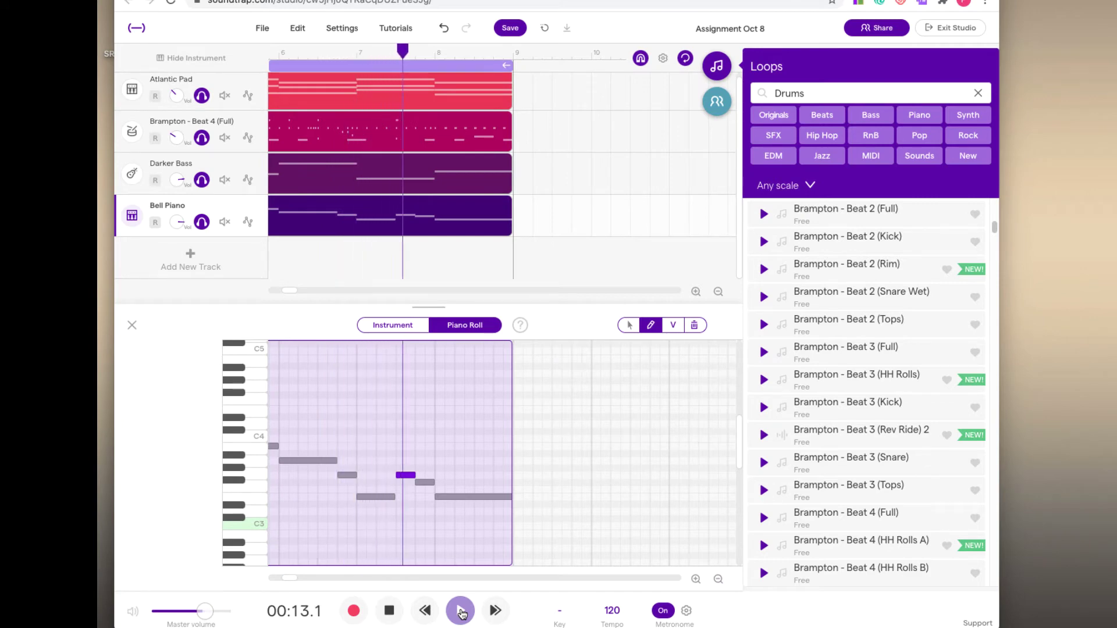
left_click(461, 611)
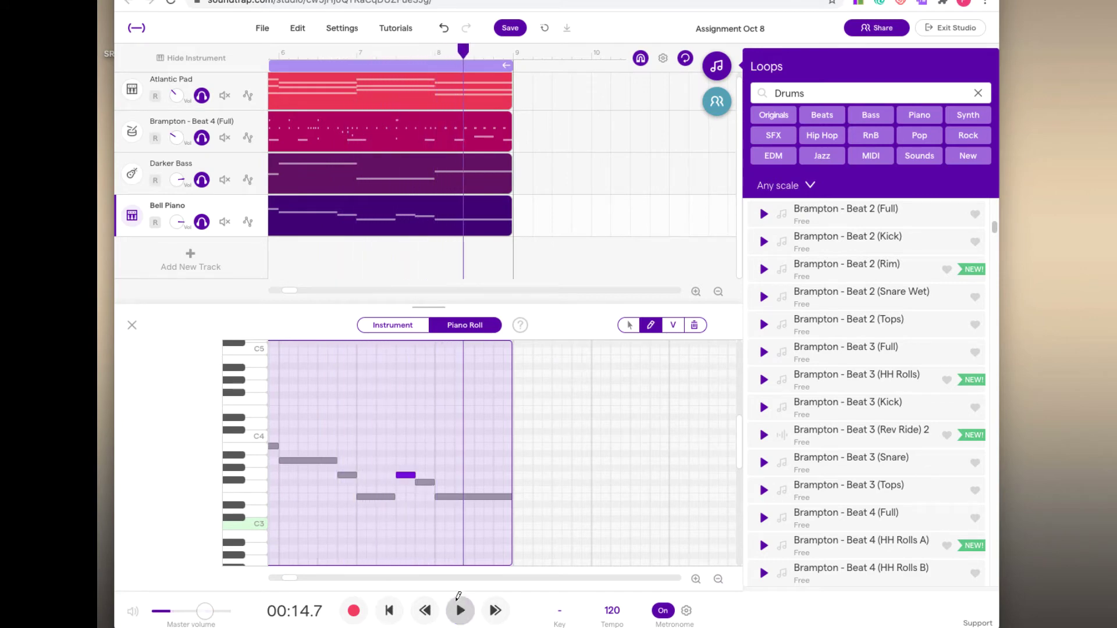
- Raise the full-bar E3 in bar 8 to A3
left_click(447, 496)
left_click_drag(447, 495, 448, 474)
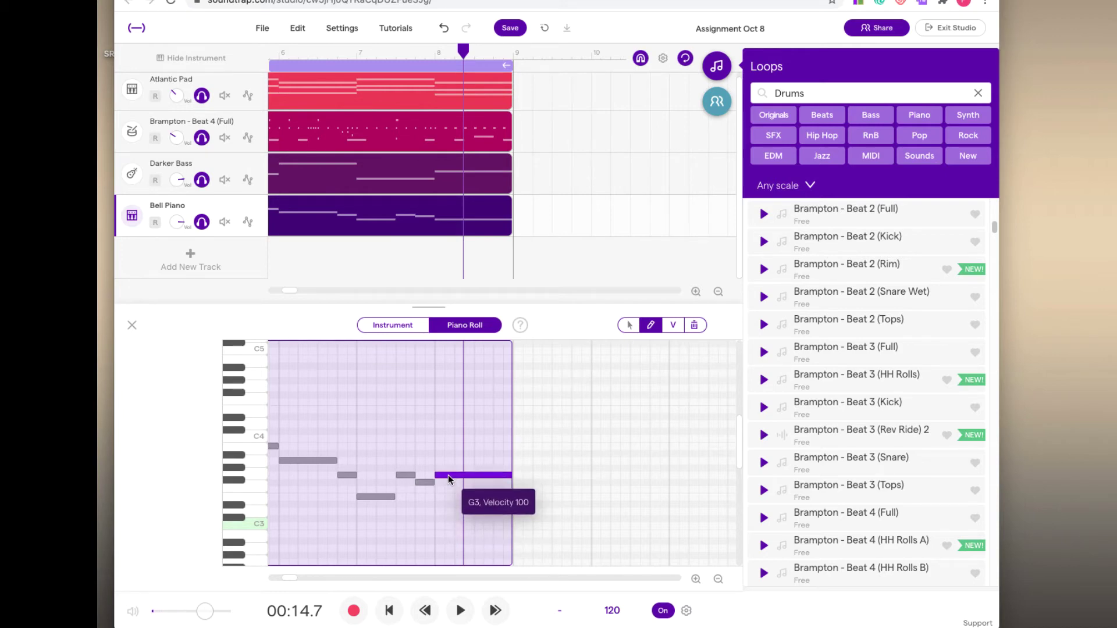
left_click_drag(448, 474, 451, 459)
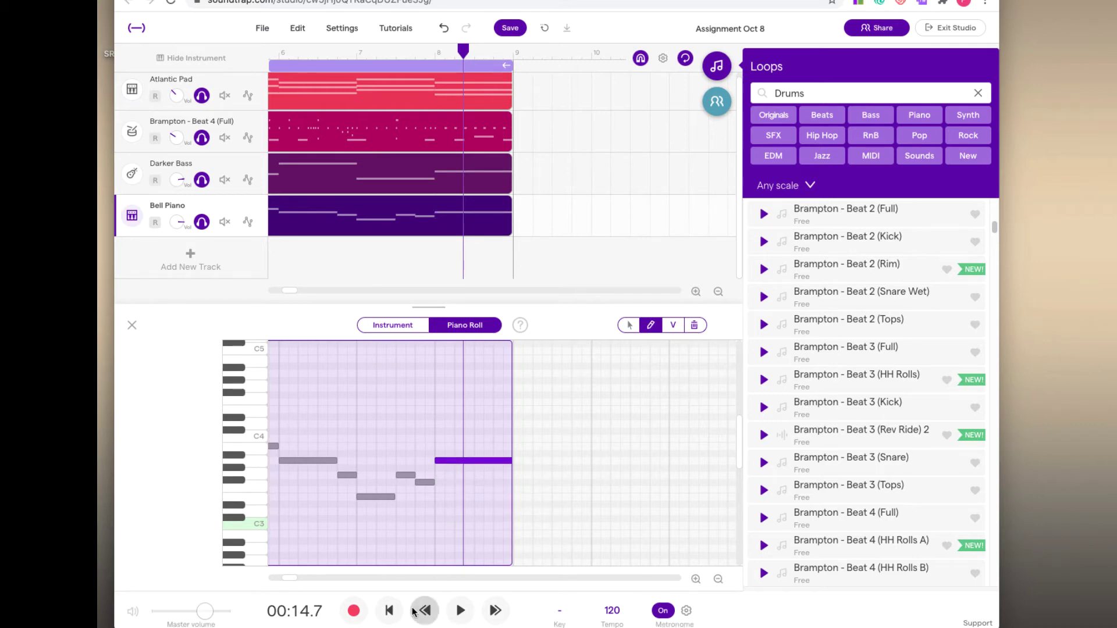
- Play the song from the beginning and stop in bar 4
left_click(390, 612)
left_click(461, 613)
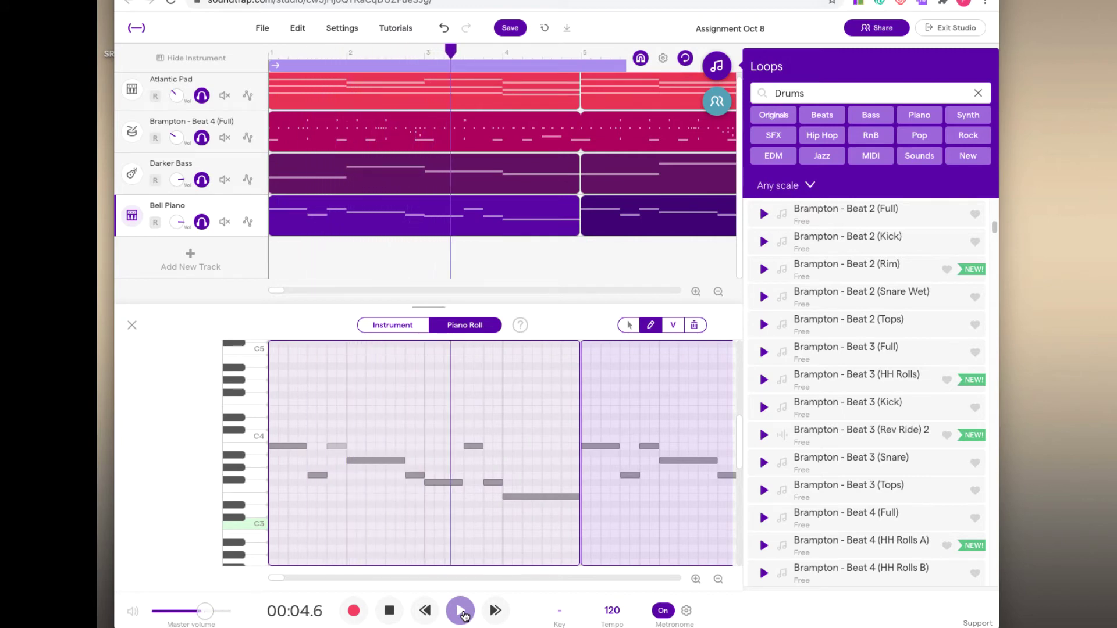
left_click(462, 612)
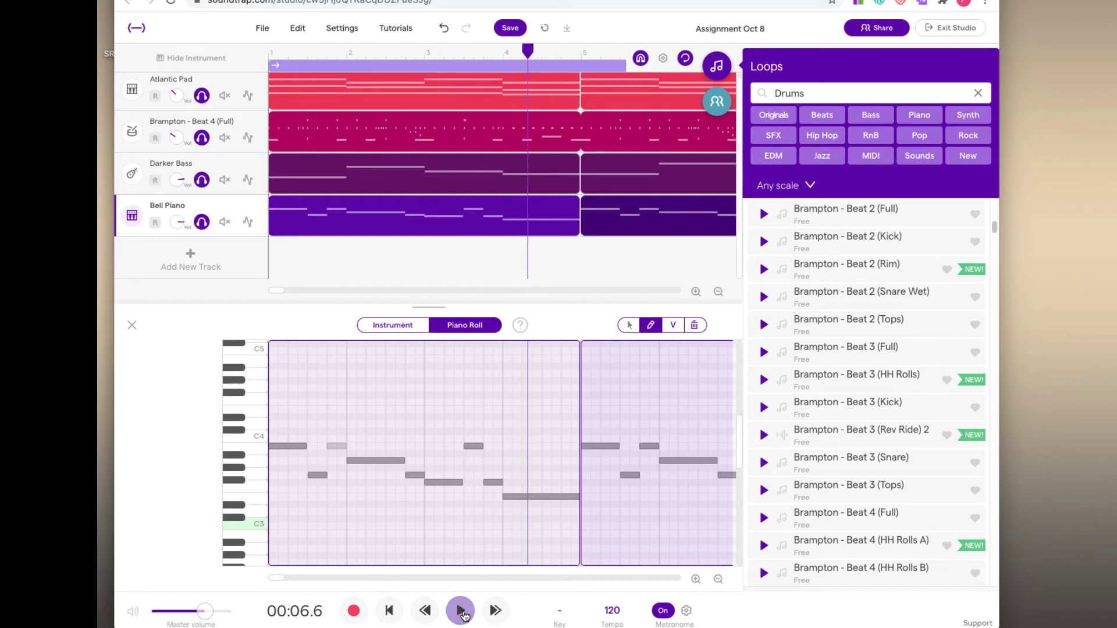
- Shorten the E3 in bar 4 to a half bar and place a half-bar A3 in the second half of the bar
left_click(550, 497)
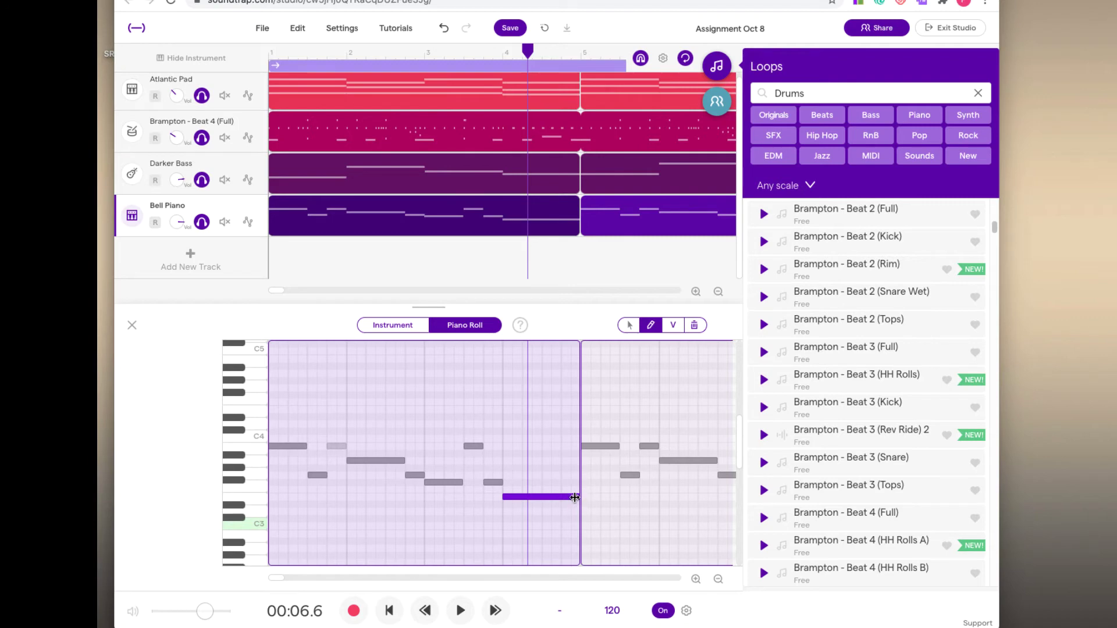
left_click_drag(575, 497, 539, 498)
left_click(512, 497)
left_click(551, 474)
left_click(552, 474)
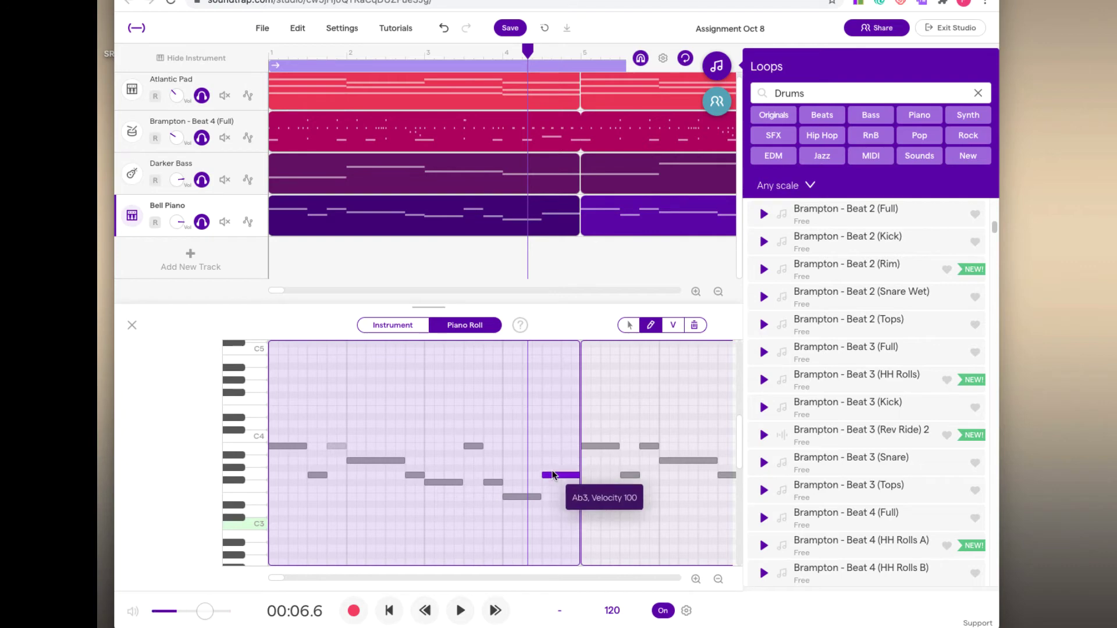
left_click_drag(551, 471, 553, 458)
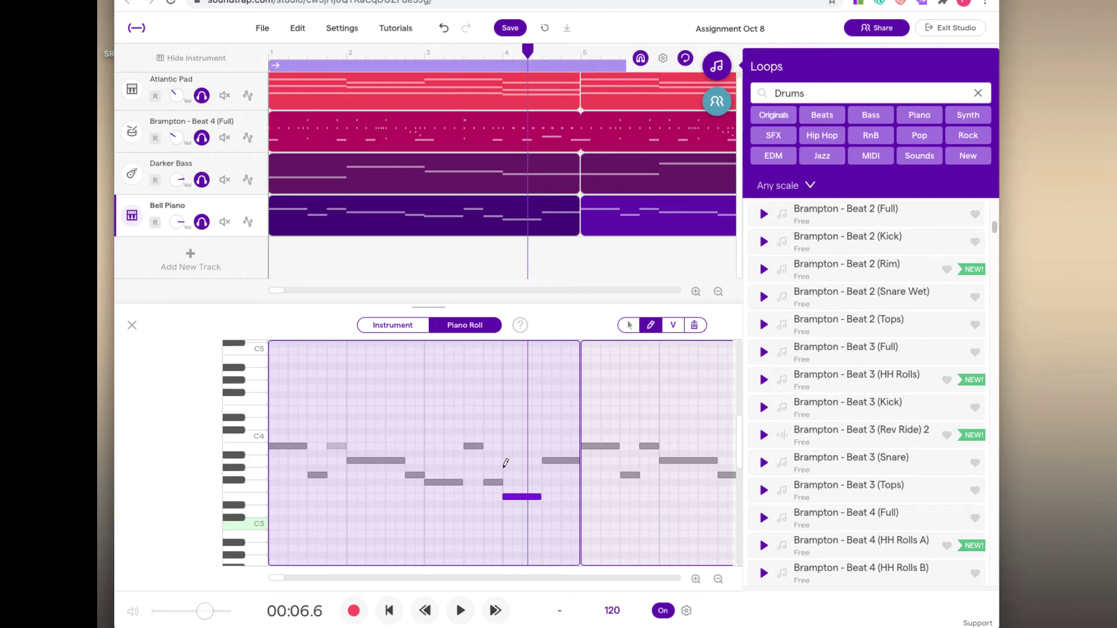
- Add a quarter-bar G3 on beat 3 of bar 4 and trim the A3 to a quarter bar on beat 4
left_click(544, 475)
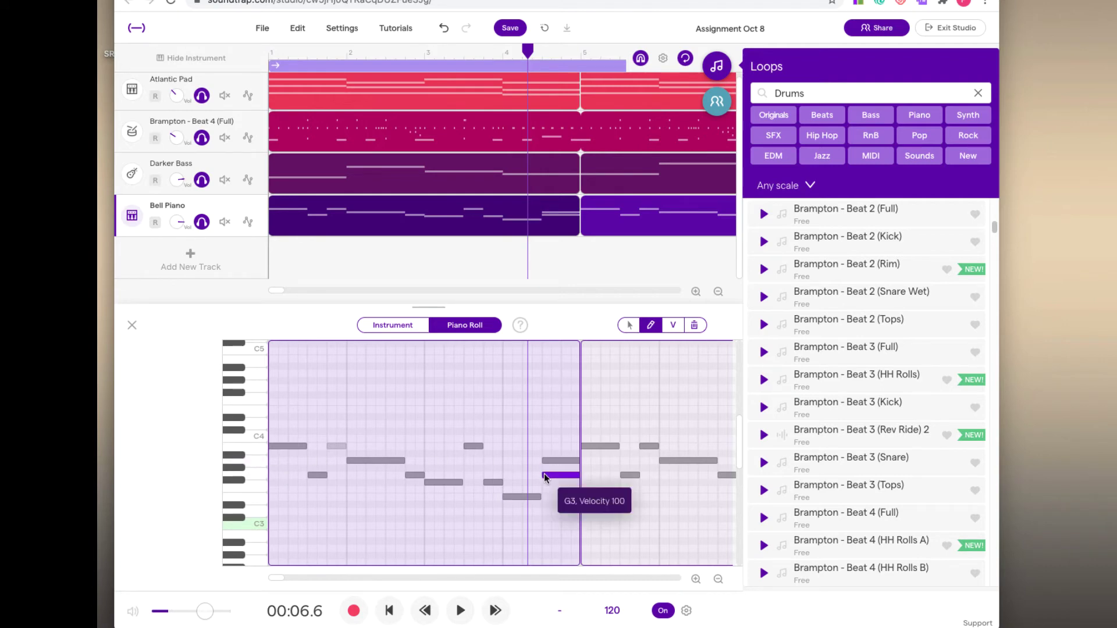
left_click(525, 497)
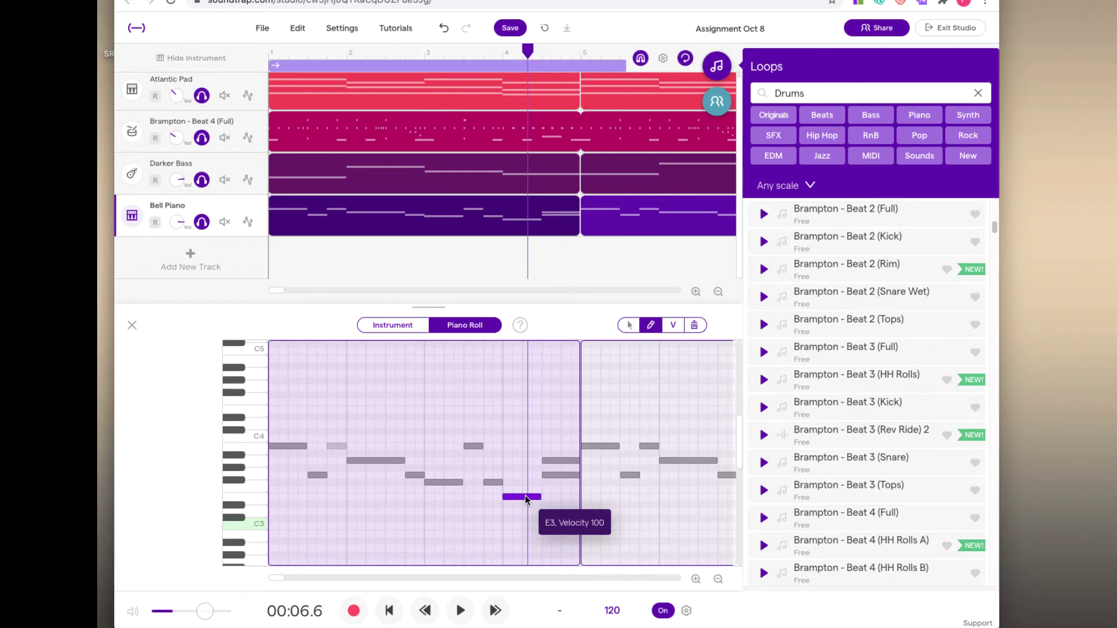
left_click(548, 474)
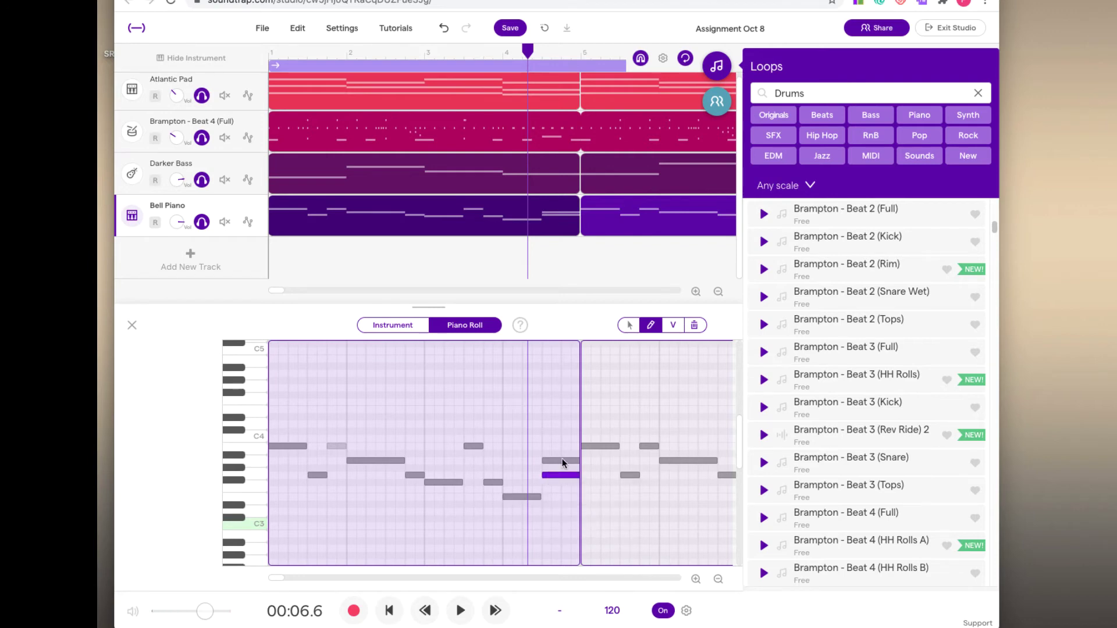
left_click(598, 446)
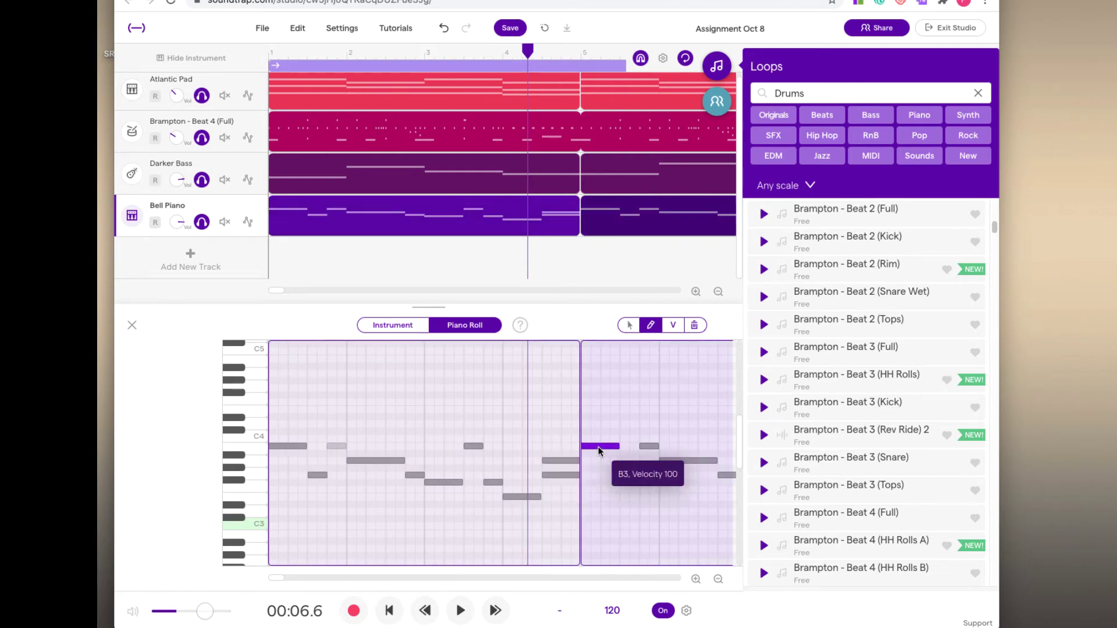
left_click(558, 474)
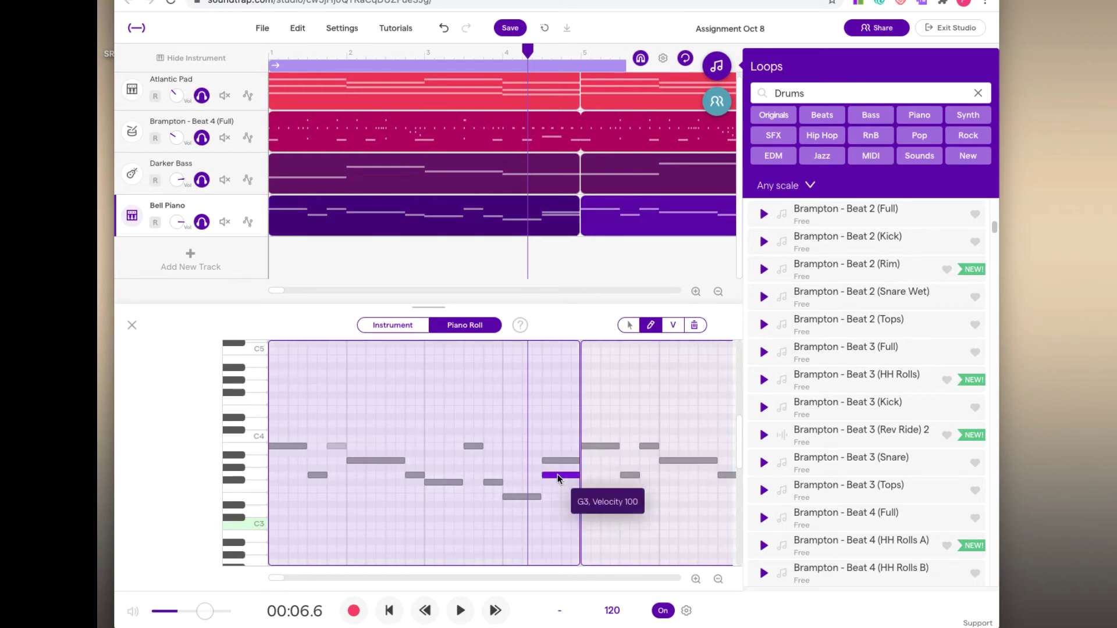
left_click_drag(561, 477, 561, 462)
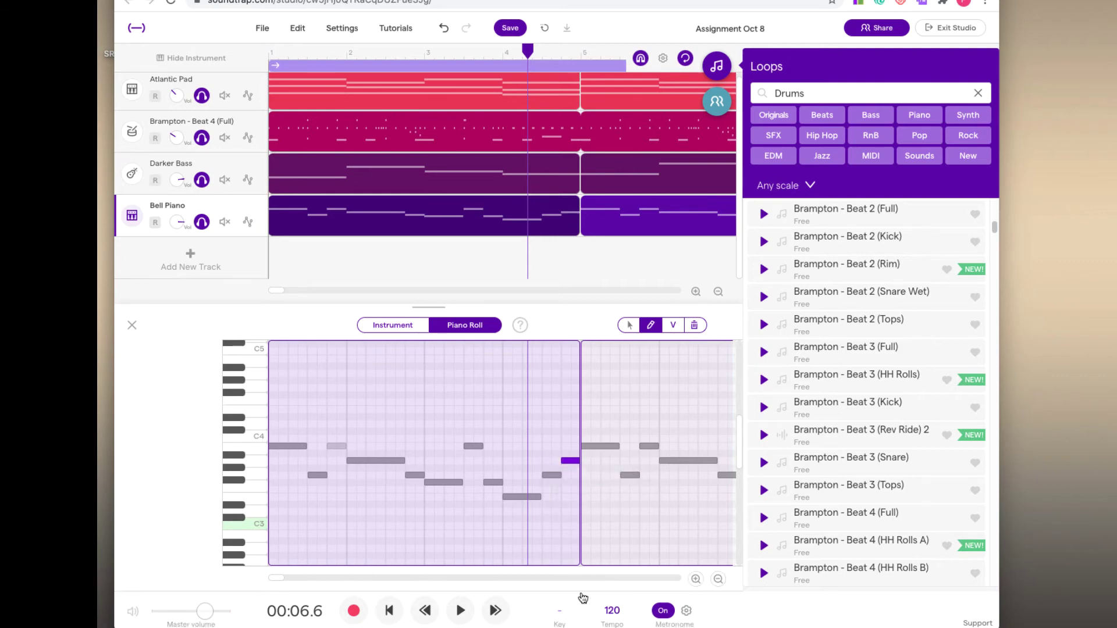
- Play the song from the beginning into bar 8 to hear the new bar 4 ending, then stop
left_click(390, 611)
left_click(460, 619)
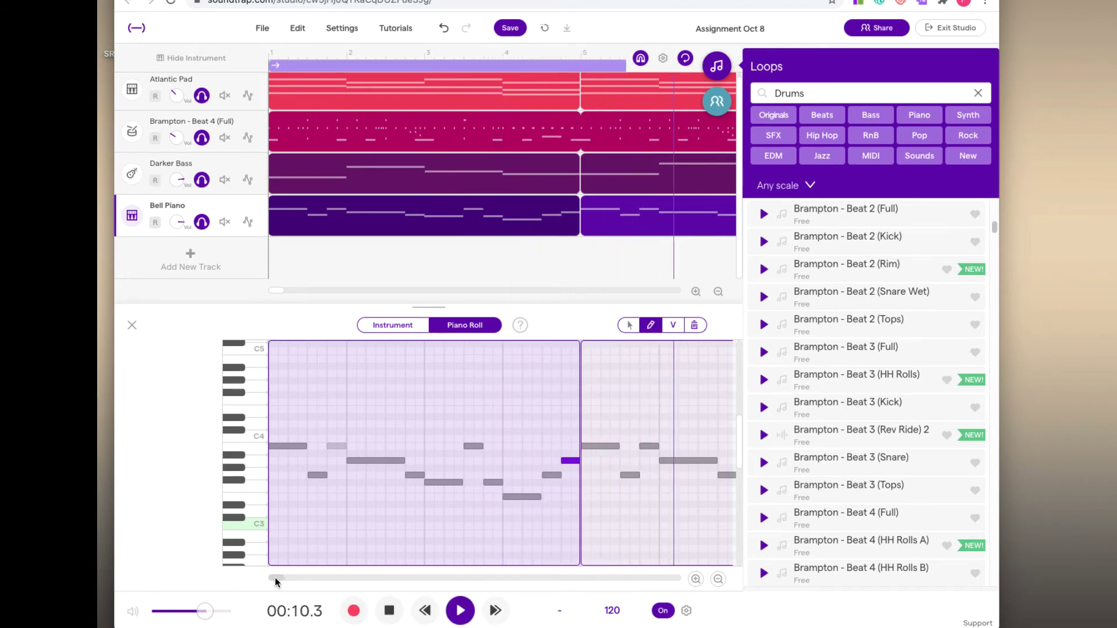
left_click_drag(276, 577, 286, 578)
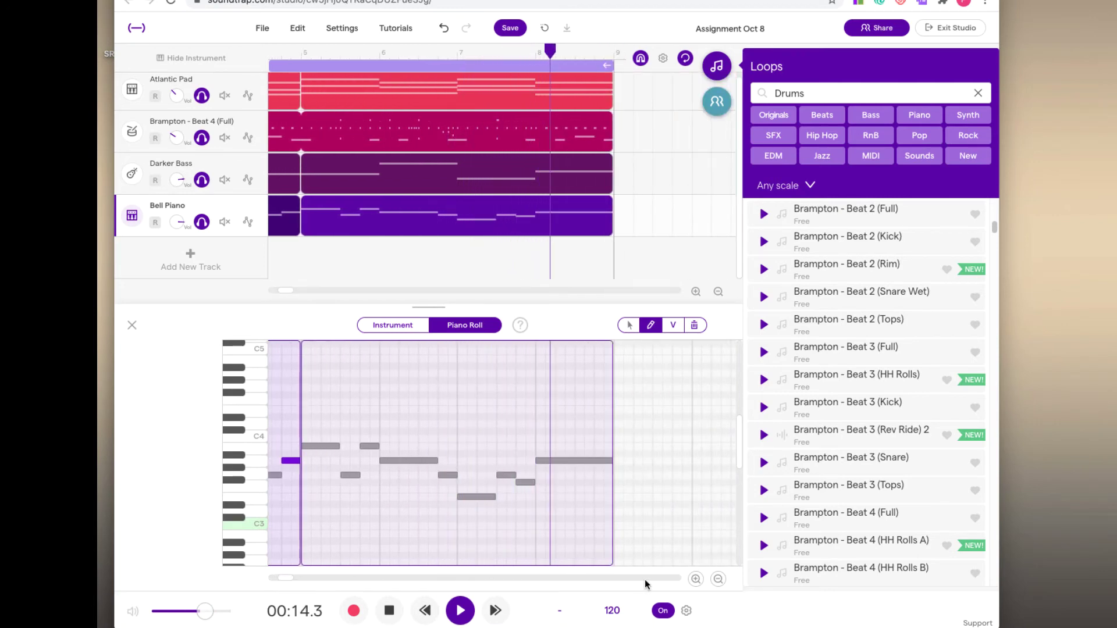
key("space")
- Shorten the bar 8 A3 to a half-bar E3 and copy it to the second half of the bar as A3
left_click(558, 461)
mouse_move(558, 461)
left_mouse_down()
mouse_move(558, 494)
mouse_move(588, 497)
mouse_move(574, 496)
left_mouse_up()
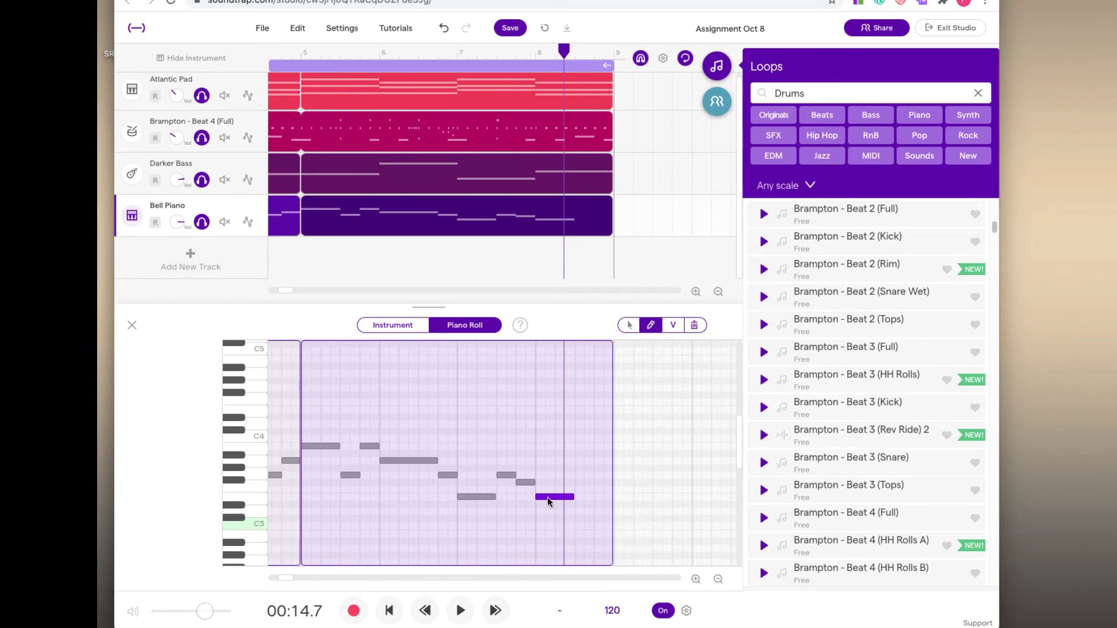
left_click_drag(548, 499, 551, 485)
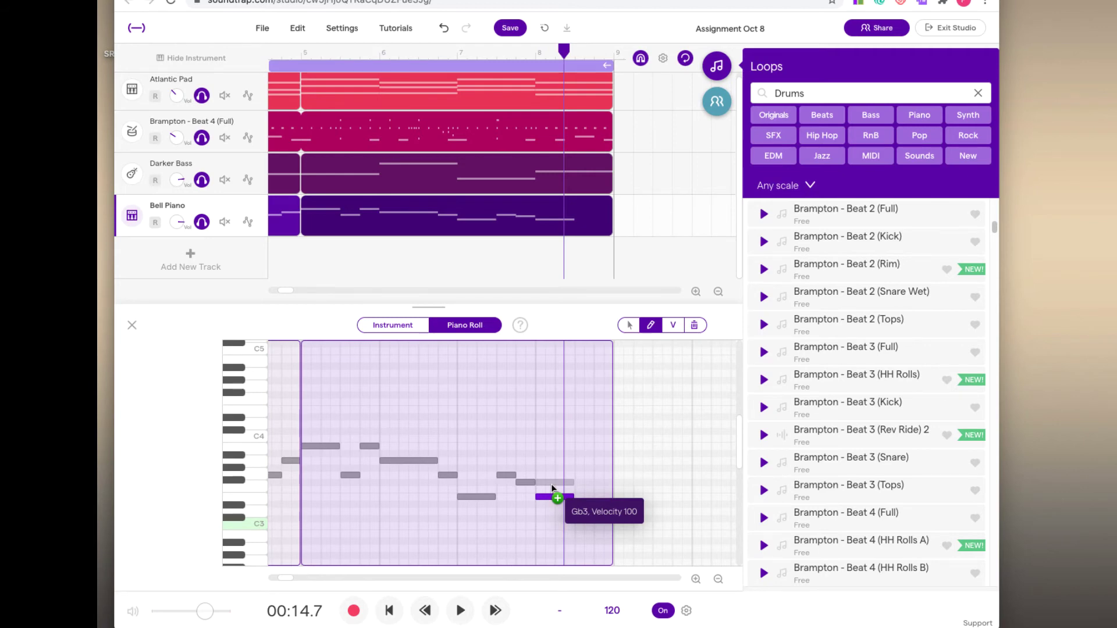
left_click_drag(552, 488, 553, 481)
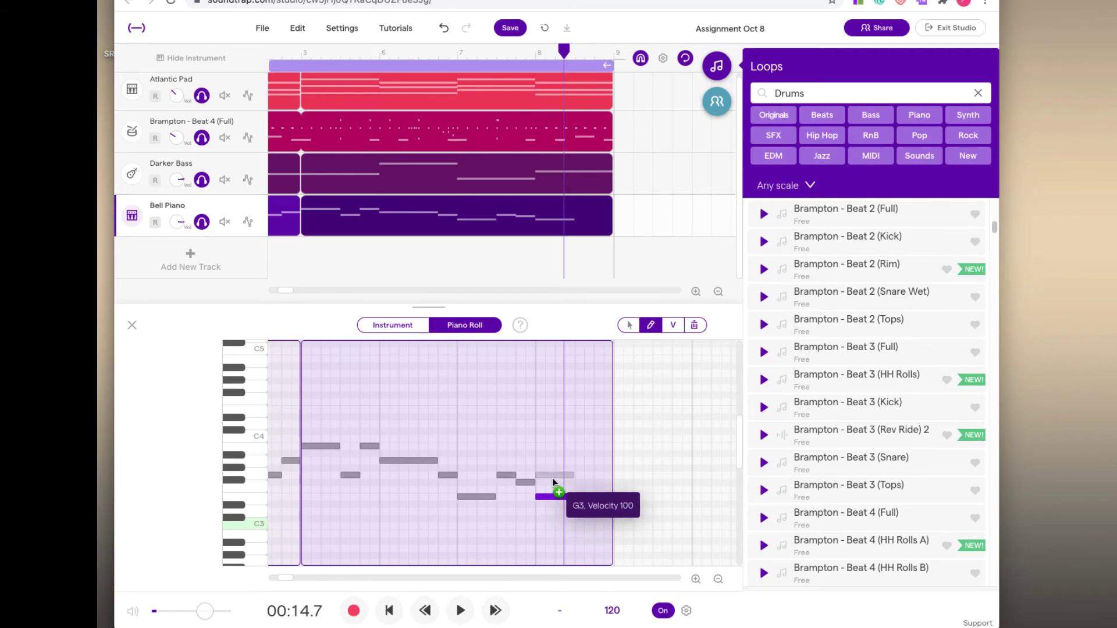
left_click_drag(554, 482, 589, 461)
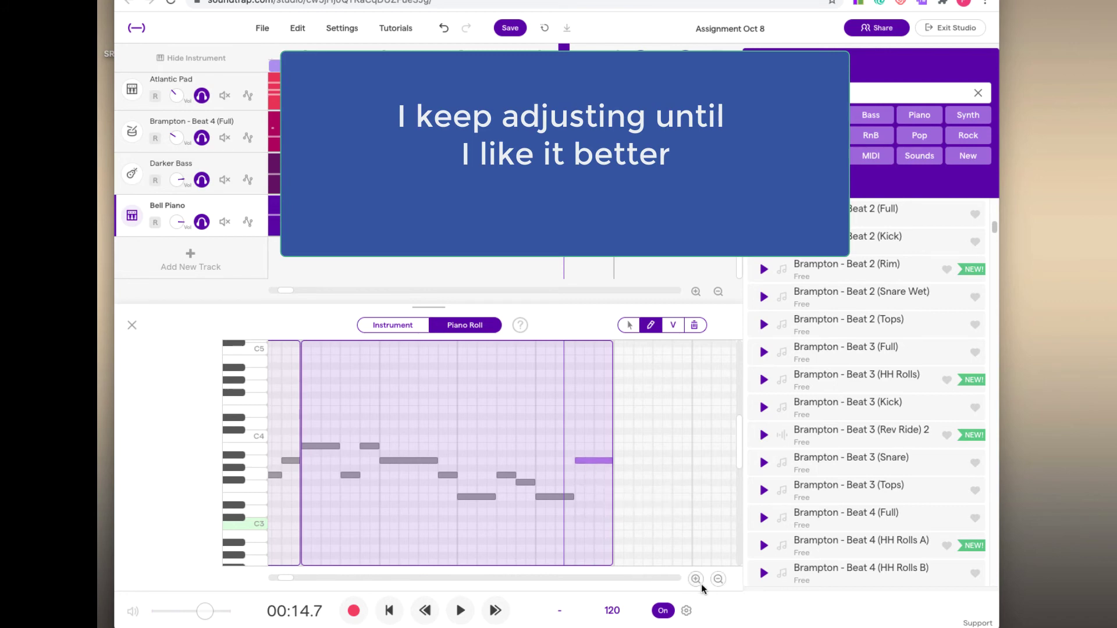
- Play the song from the beginning into bar 5, then audition the G3 on beat 3 of bar 4
left_click(389, 610)
left_click(460, 611)
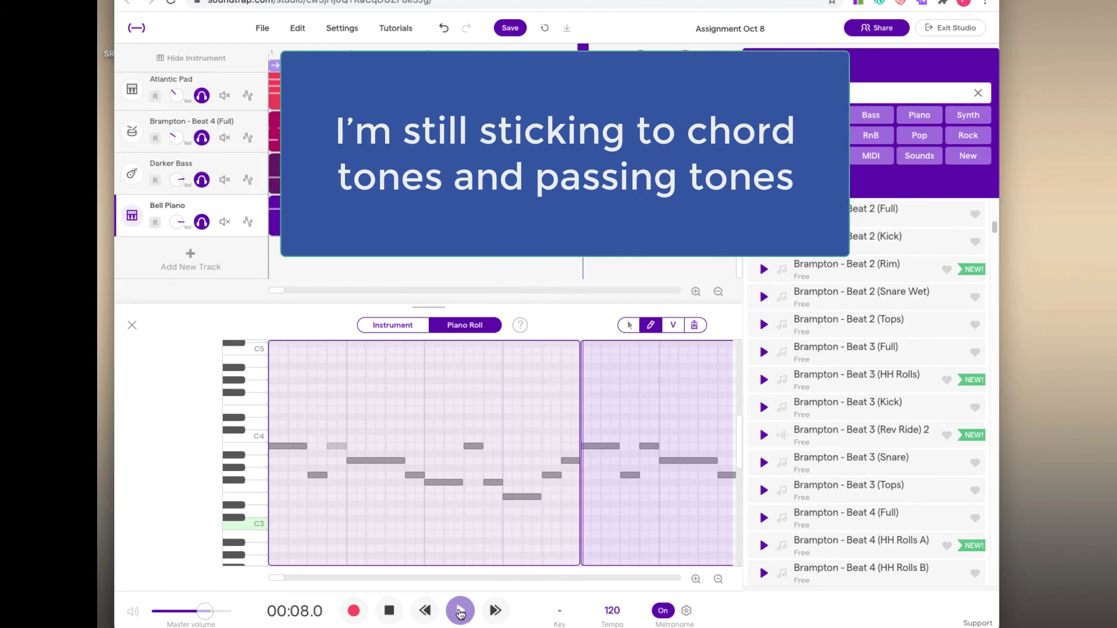
left_click(460, 612)
left_click(547, 476)
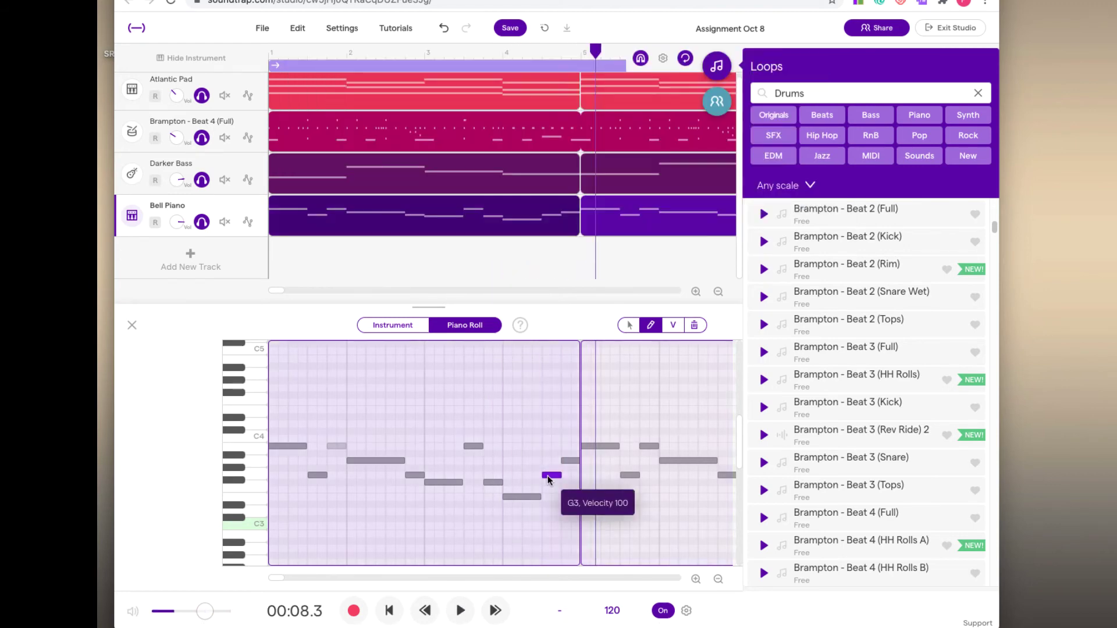
- Play the song from the beginning through bar 8 to review both phrase endings, then stop and return to the start
left_click(389, 610)
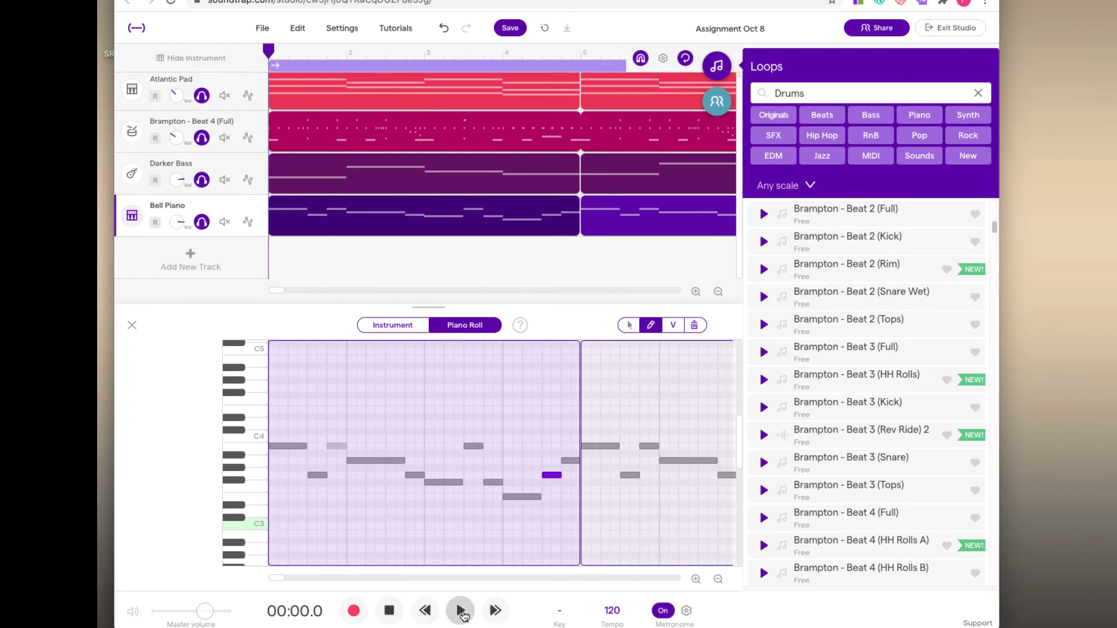
left_click(460, 611)
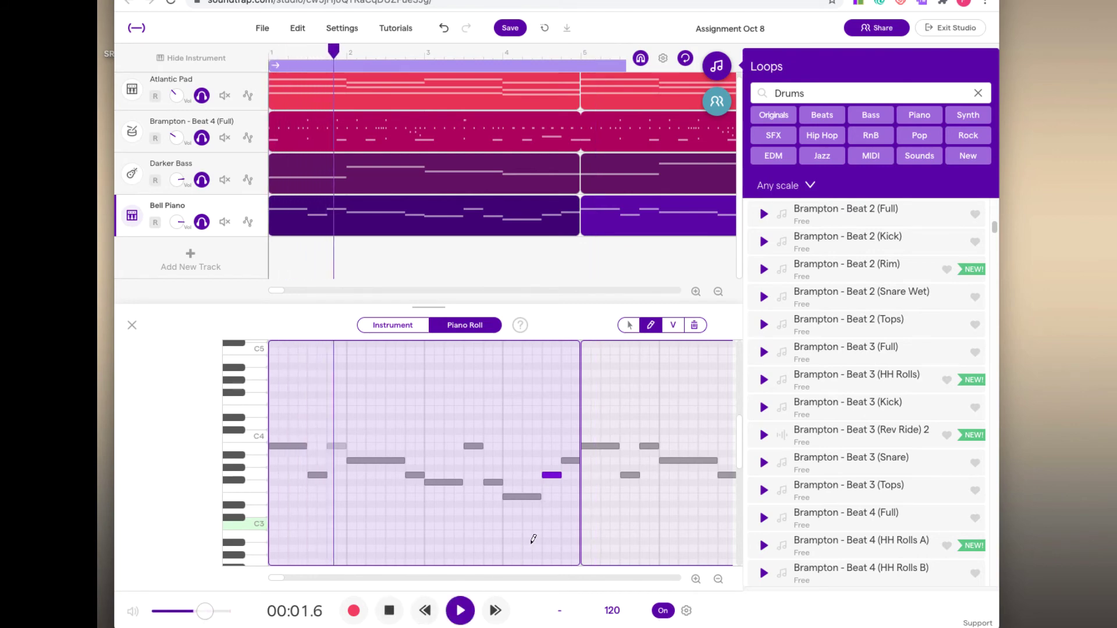
left_click(528, 498)
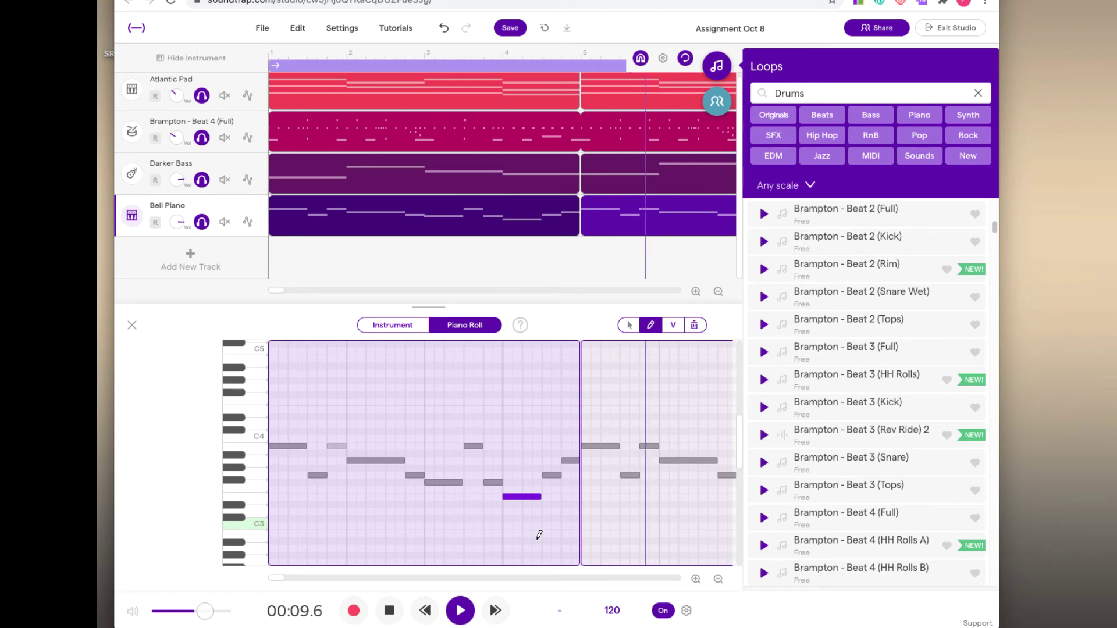
left_click(275, 579)
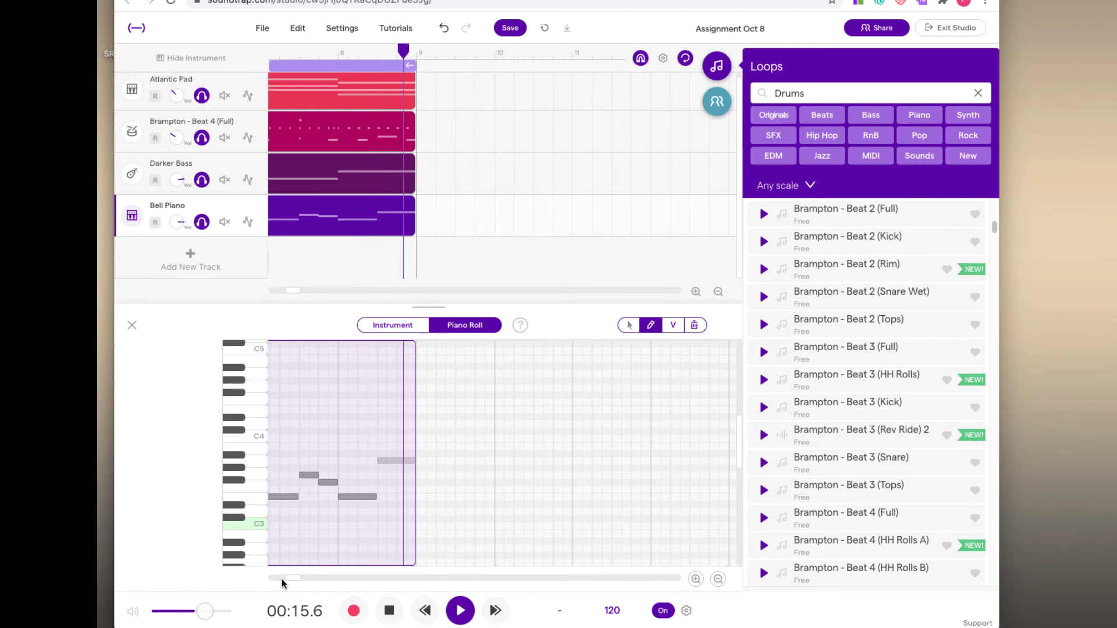
left_click(389, 611)
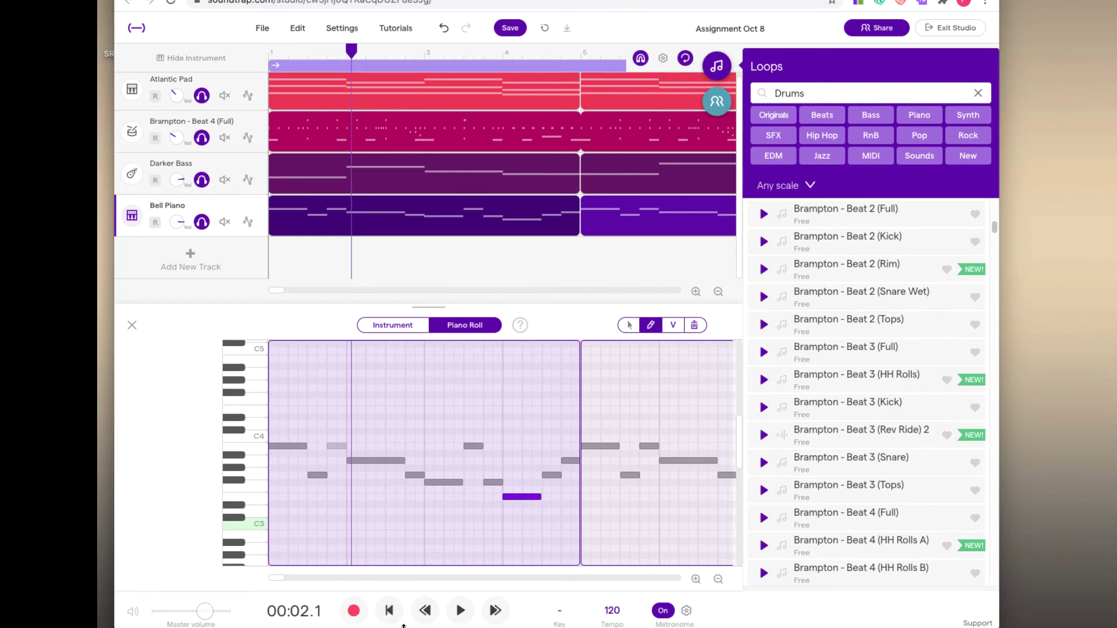
left_click(389, 610)
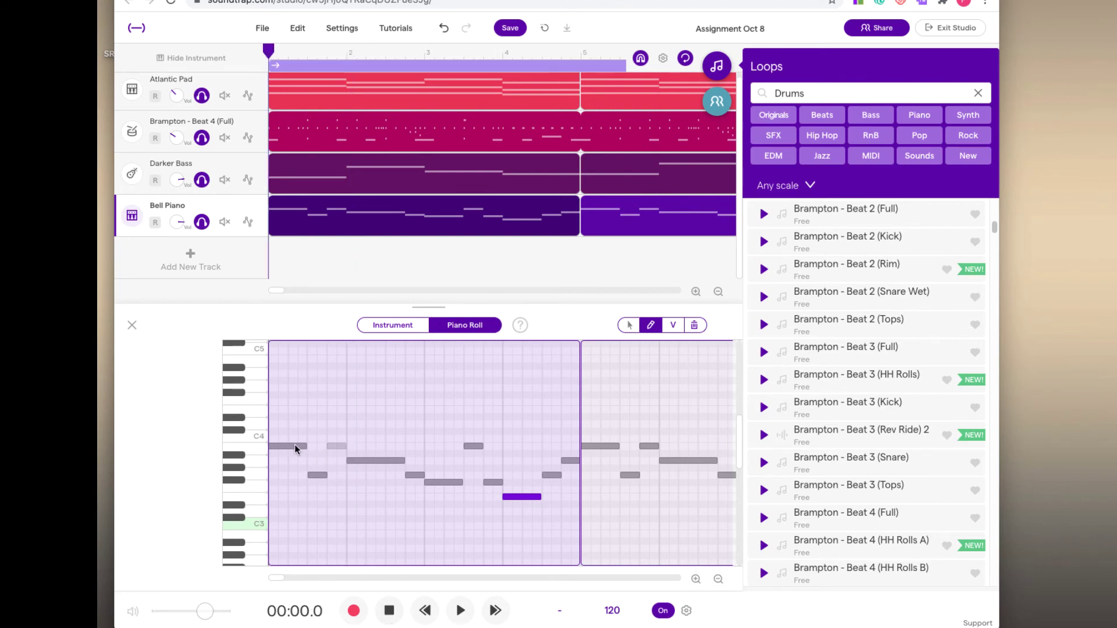
- Audition the first Bell Piano note, then inspect the D3, G3 and B3 chord notes in bar 1 of Atlantic Pad
left_click(294, 445)
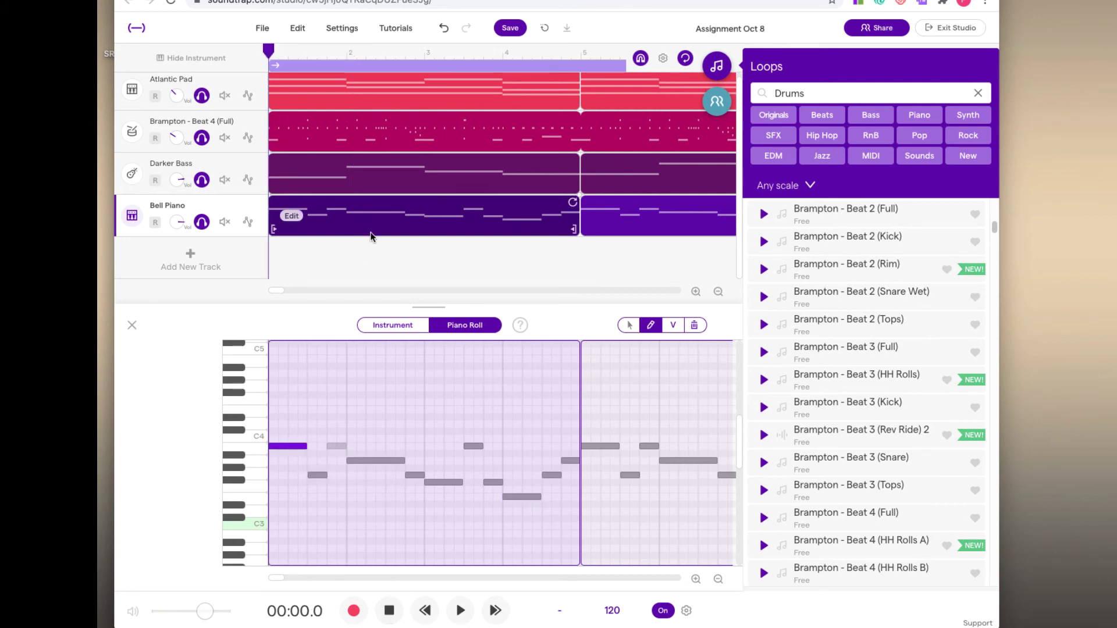
left_click(301, 87)
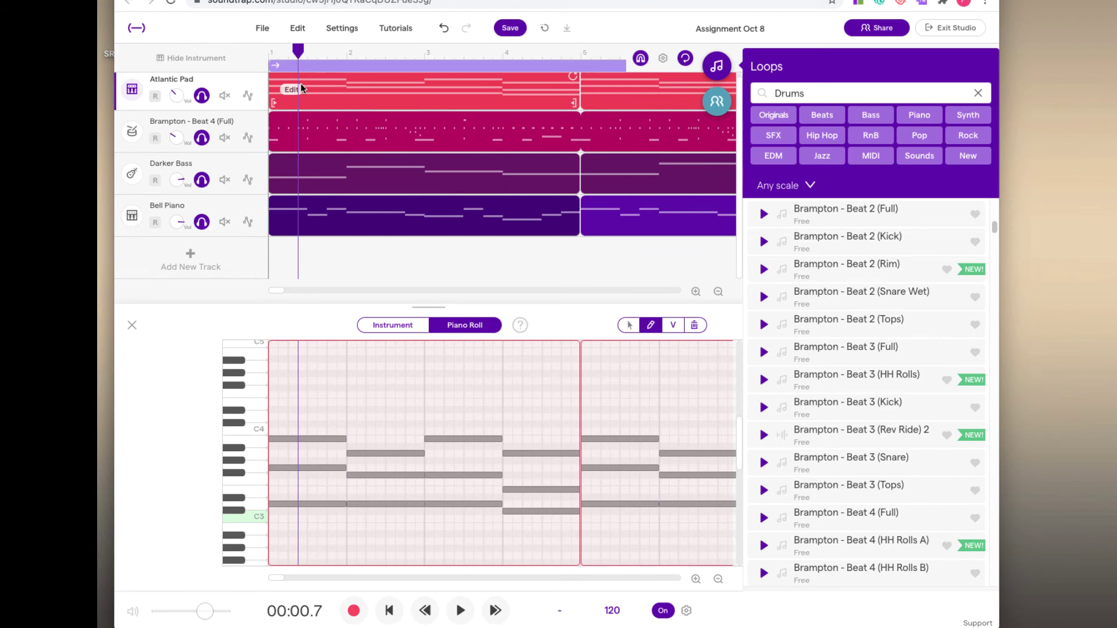
left_click(306, 504)
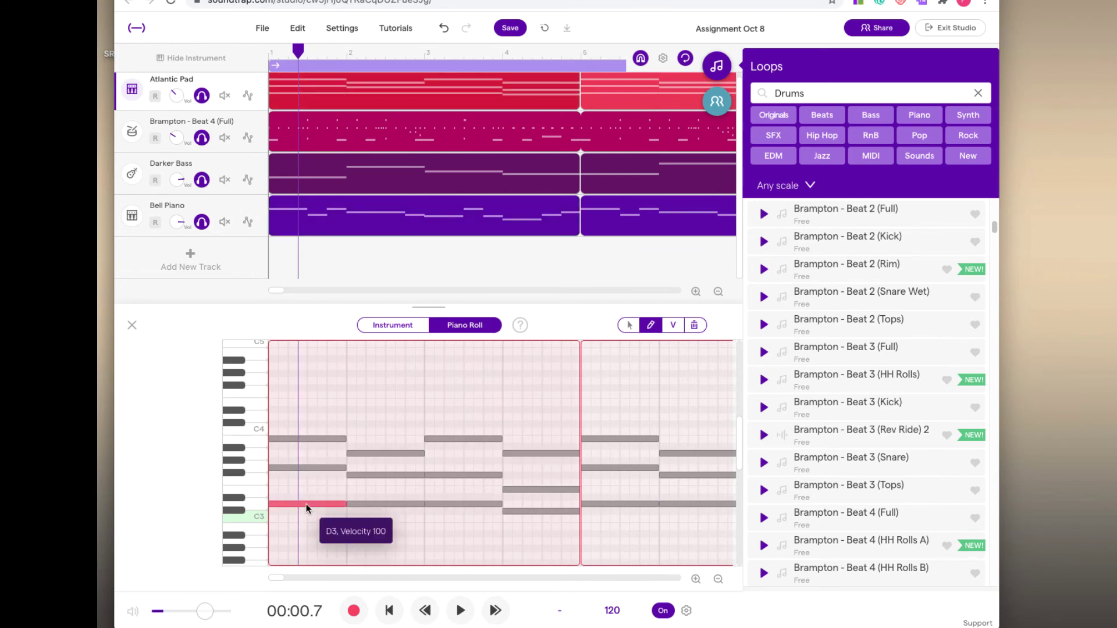
left_click(306, 465)
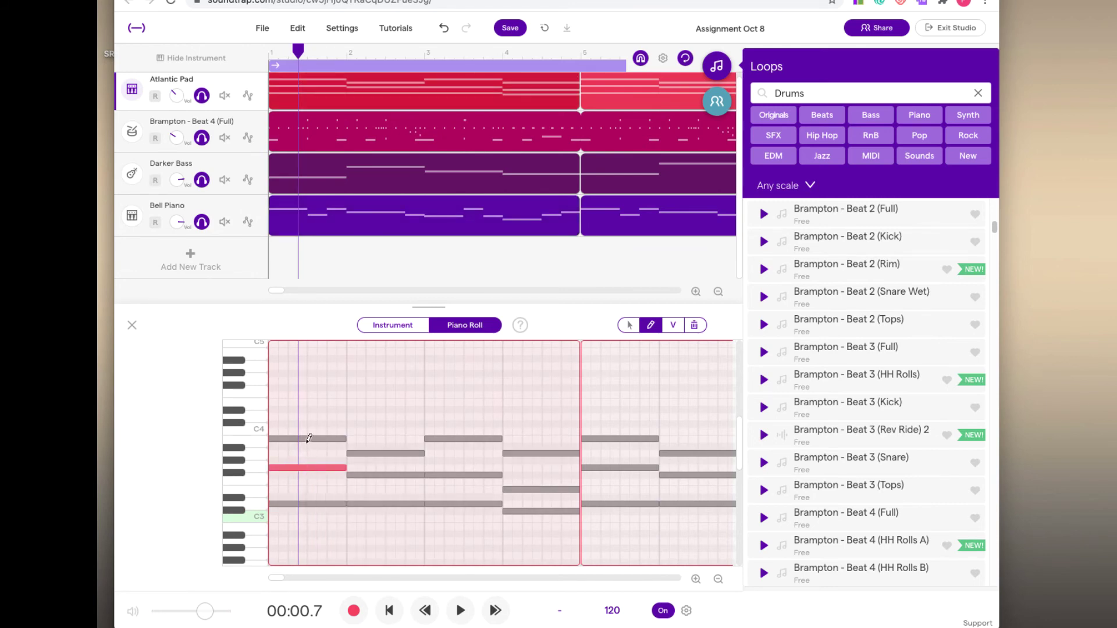
left_click(306, 439)
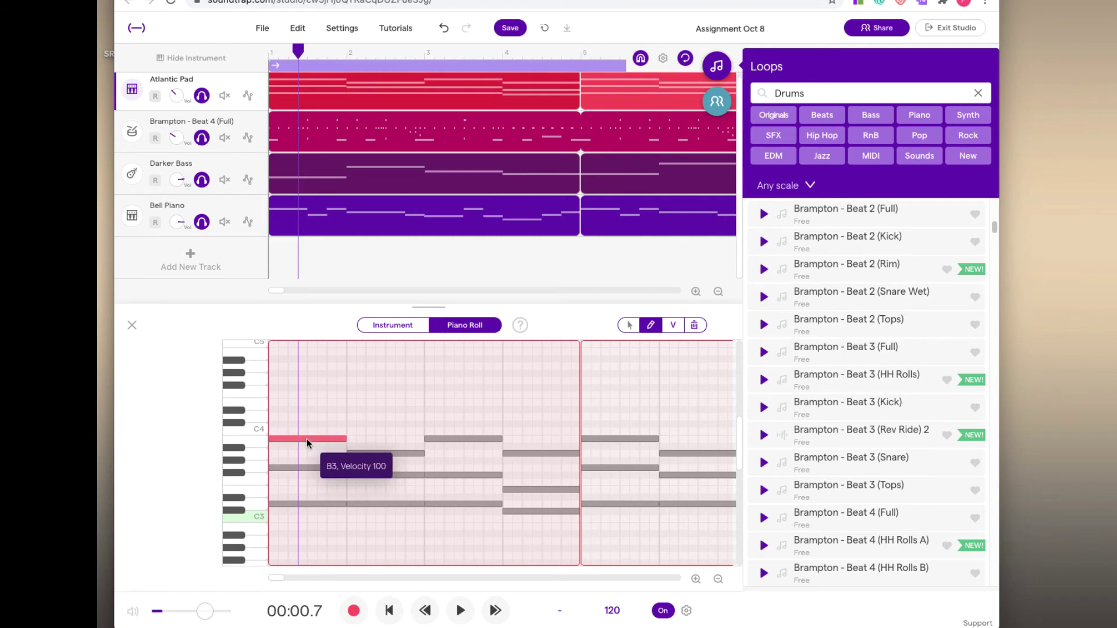
- Audition the three Bell Piano melody notes in bar 1, B3, G3 and B3, to compare them with the chord
left_click(312, 219)
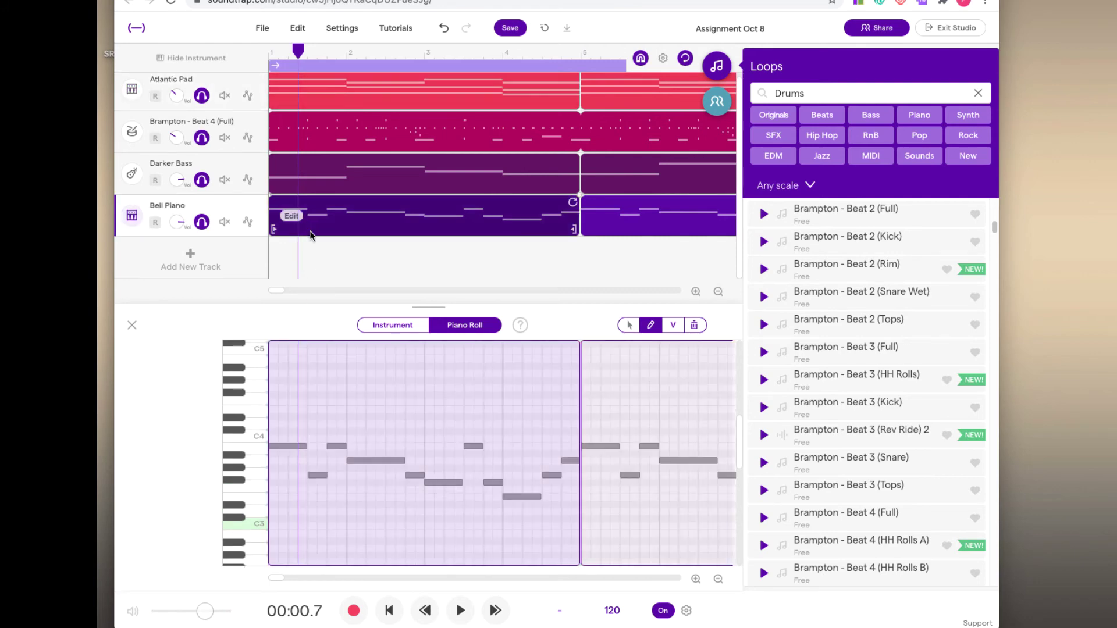
left_click(284, 446)
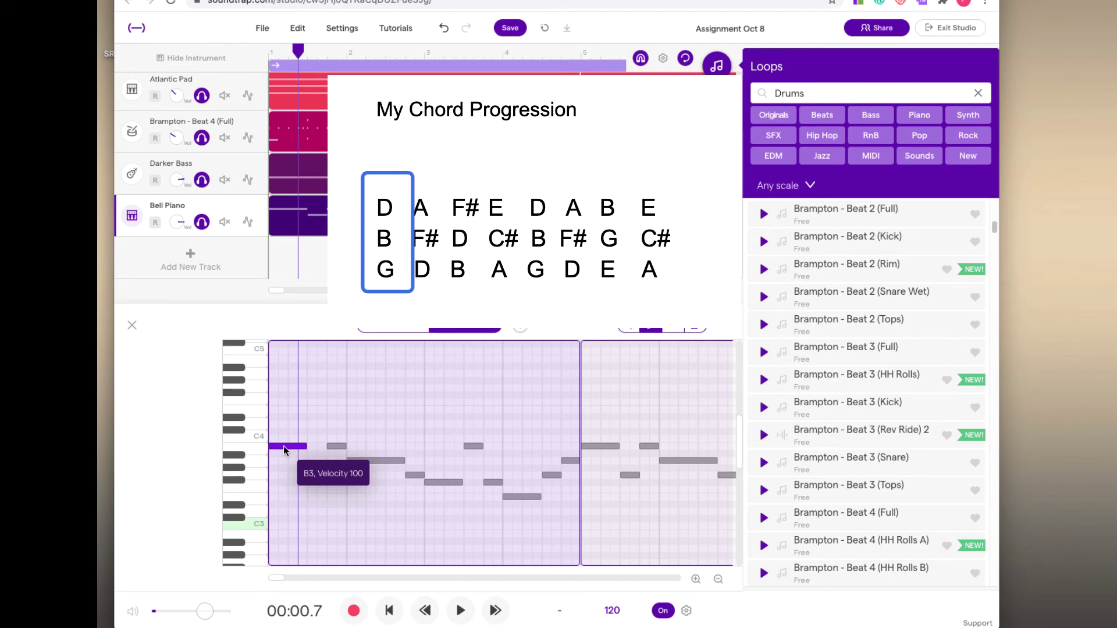
left_click(316, 475)
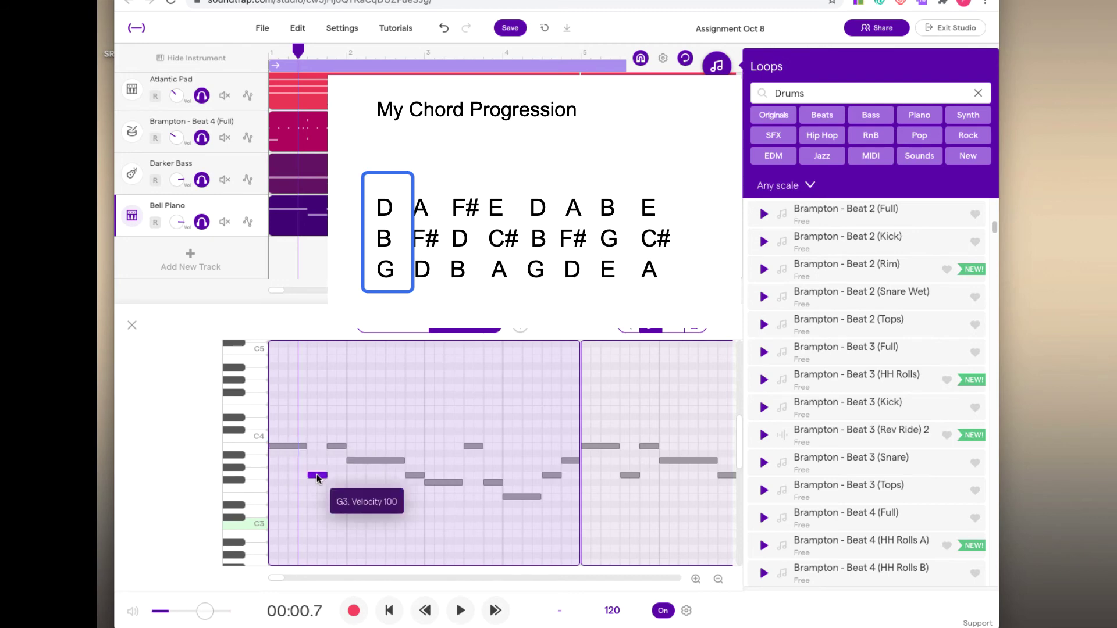
left_click(335, 446)
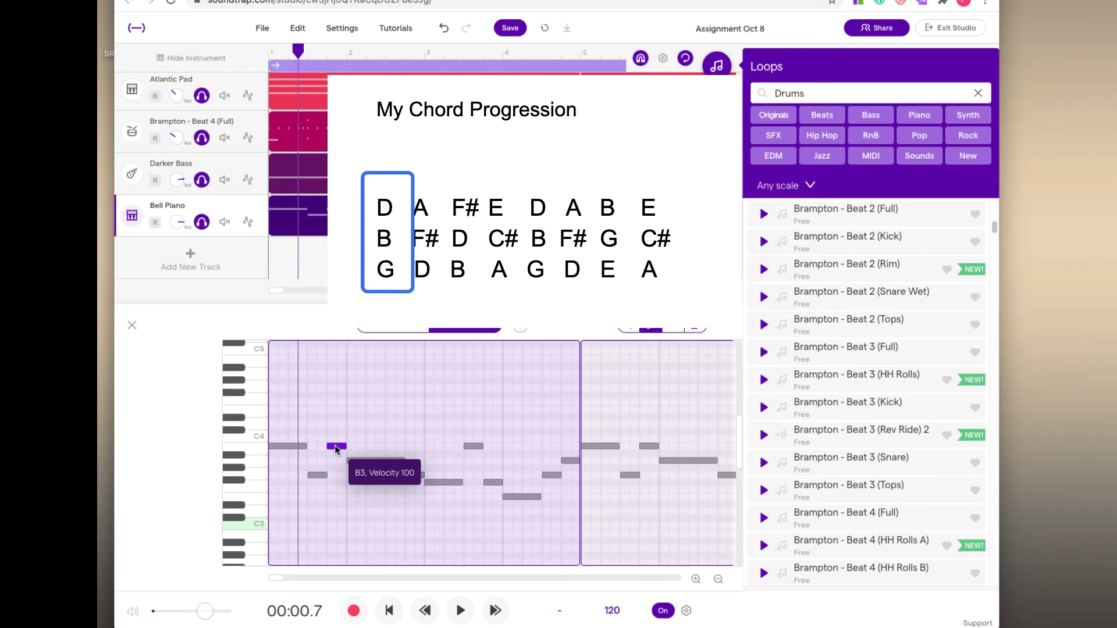
- Play the song from the beginning into bar 2, stop, and audition the Bell Piano A3 in bar 2
left_click(389, 614)
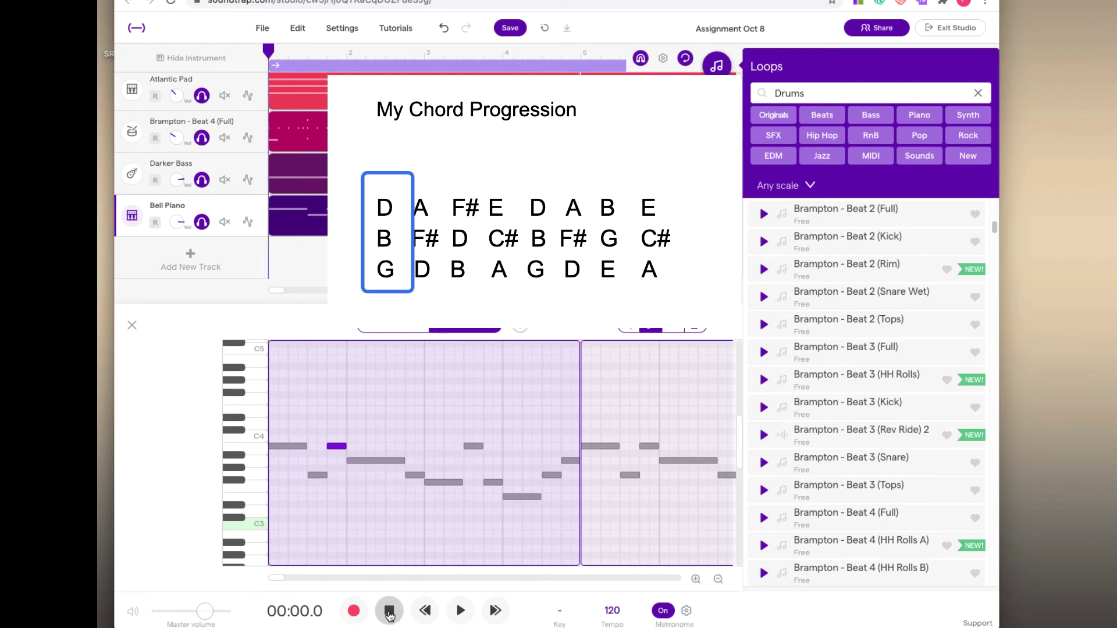
left_click(459, 612)
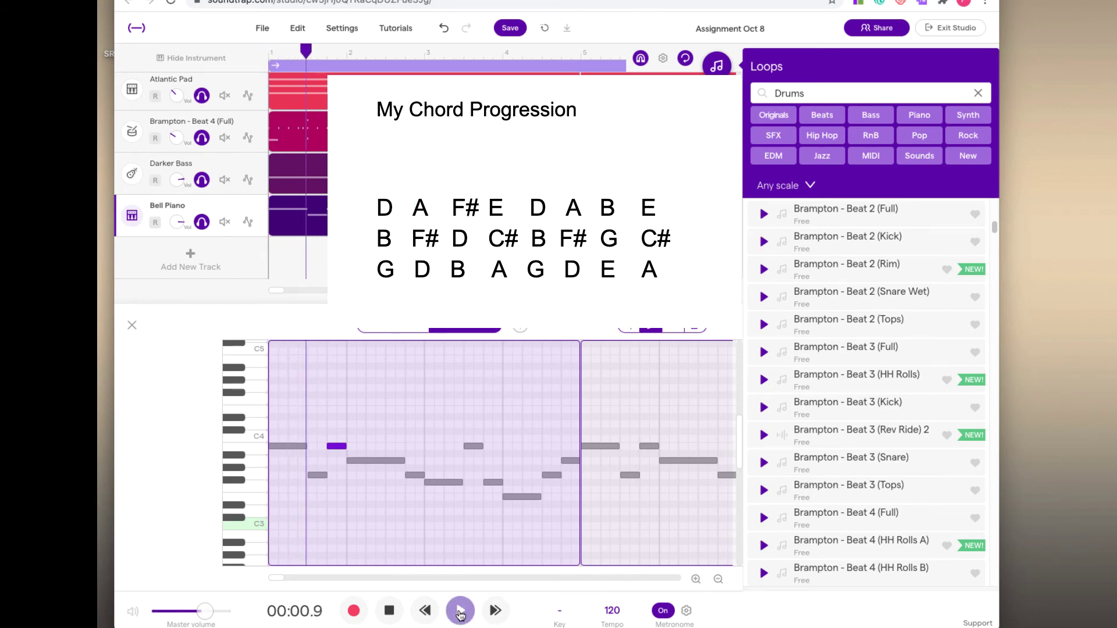
left_click(460, 612)
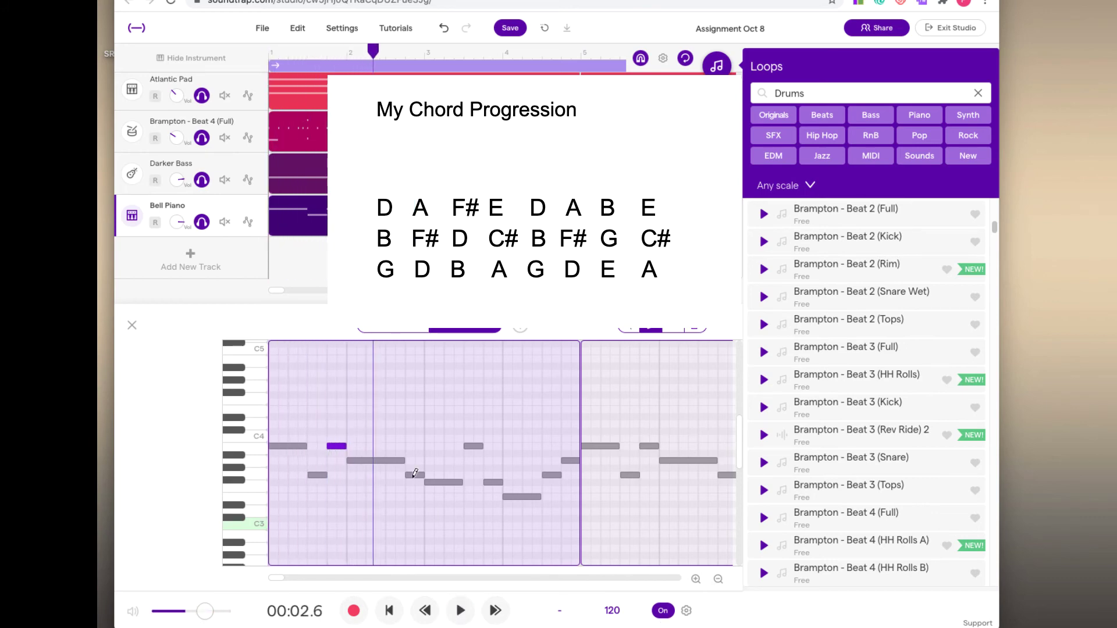
left_click(377, 461)
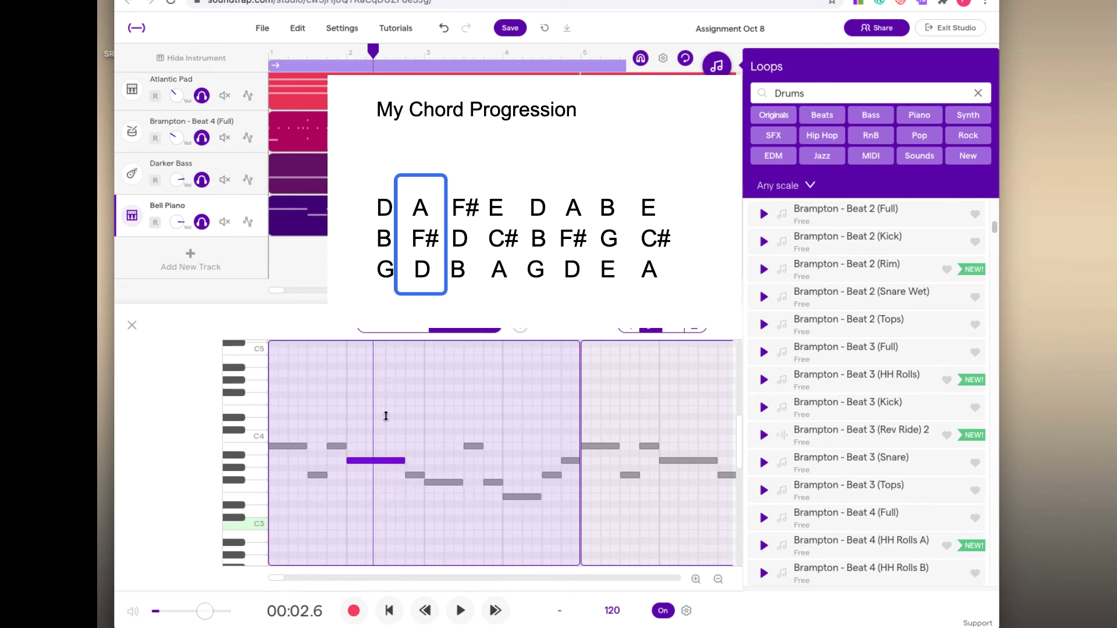
- Select the whole bar 2 chord in Atlantic Pad and check its F#3 and A3 notes against the melody
left_click(292, 89)
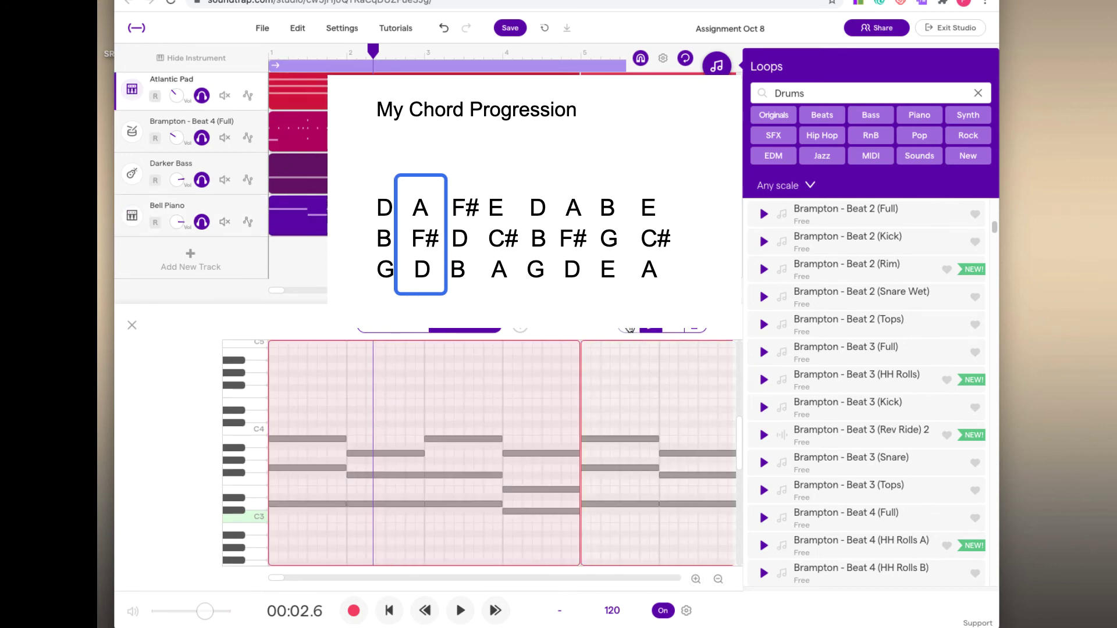
left_click(628, 330)
left_click_drag(394, 423, 398, 519)
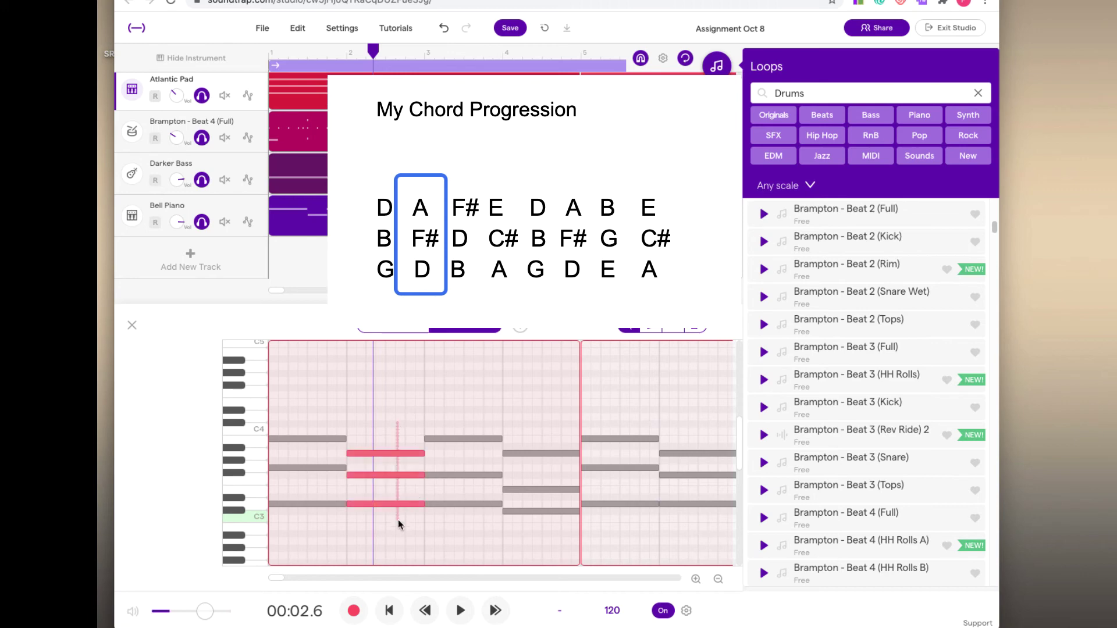
left_click(394, 476)
left_click(396, 452)
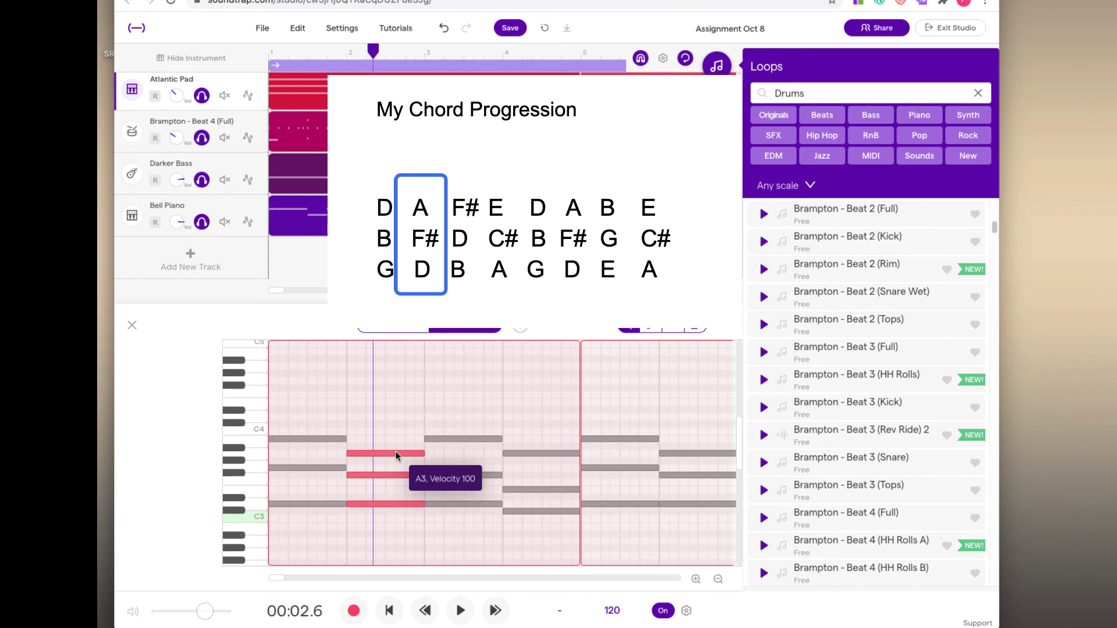
left_click(395, 473)
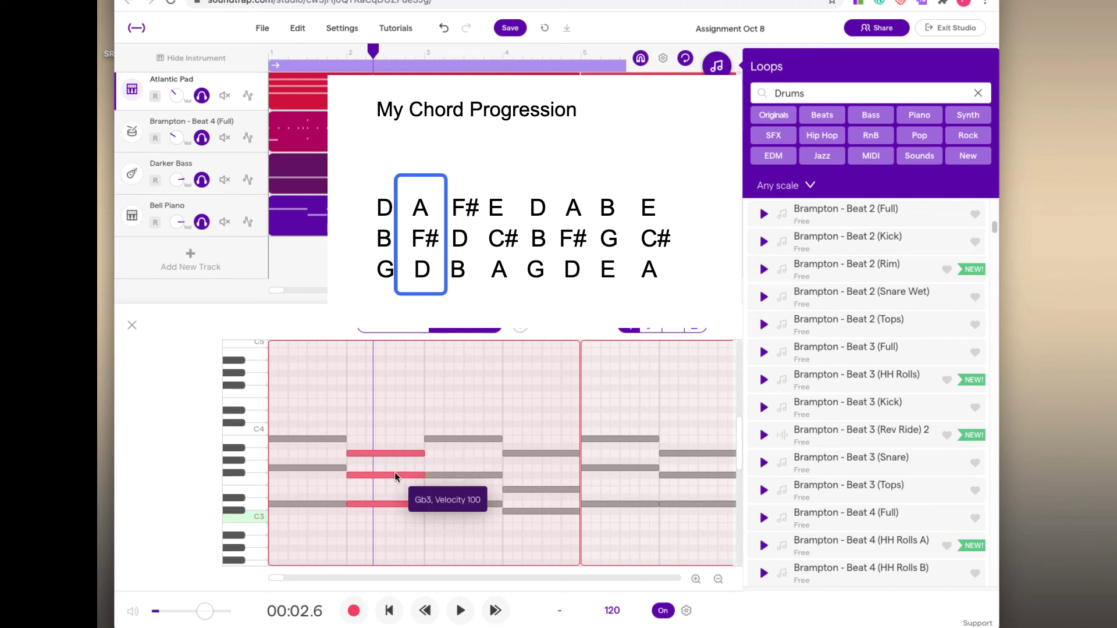
left_click(397, 453)
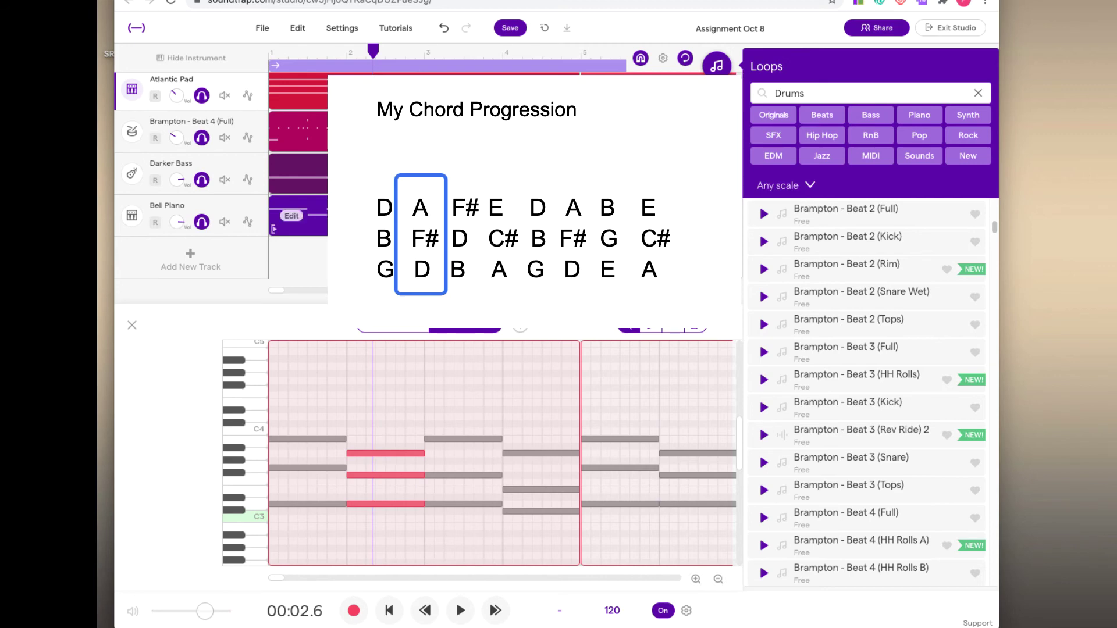
- Audition Bell Piano's A3 and passing G3 in bar 2, followed by the F#3 that opens bar 3
left_click(291, 215)
left_click(372, 460)
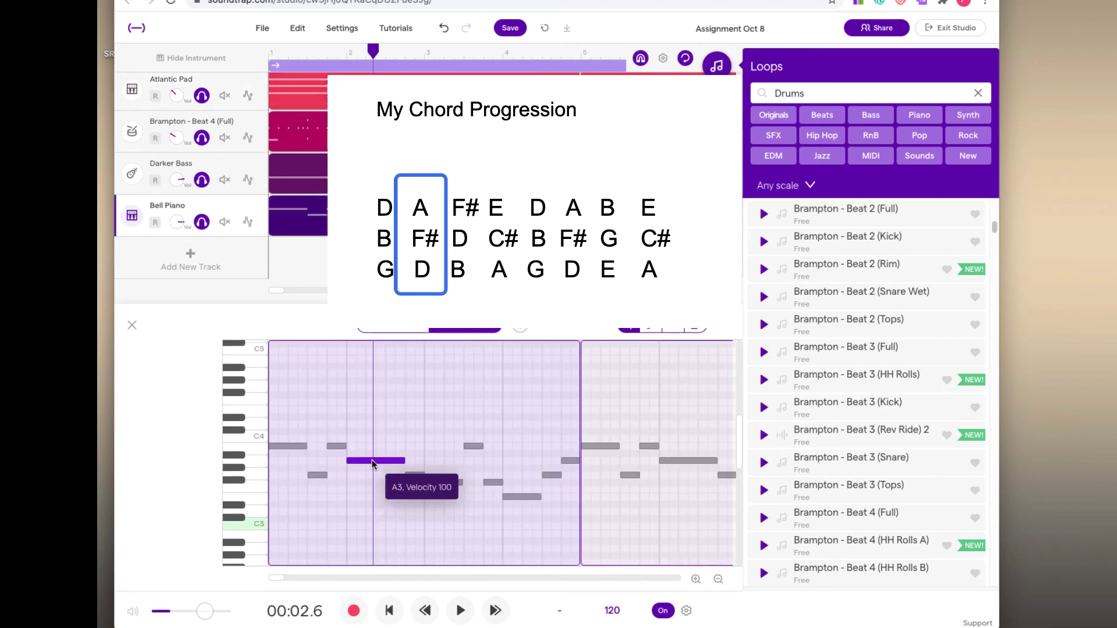
left_click(420, 475)
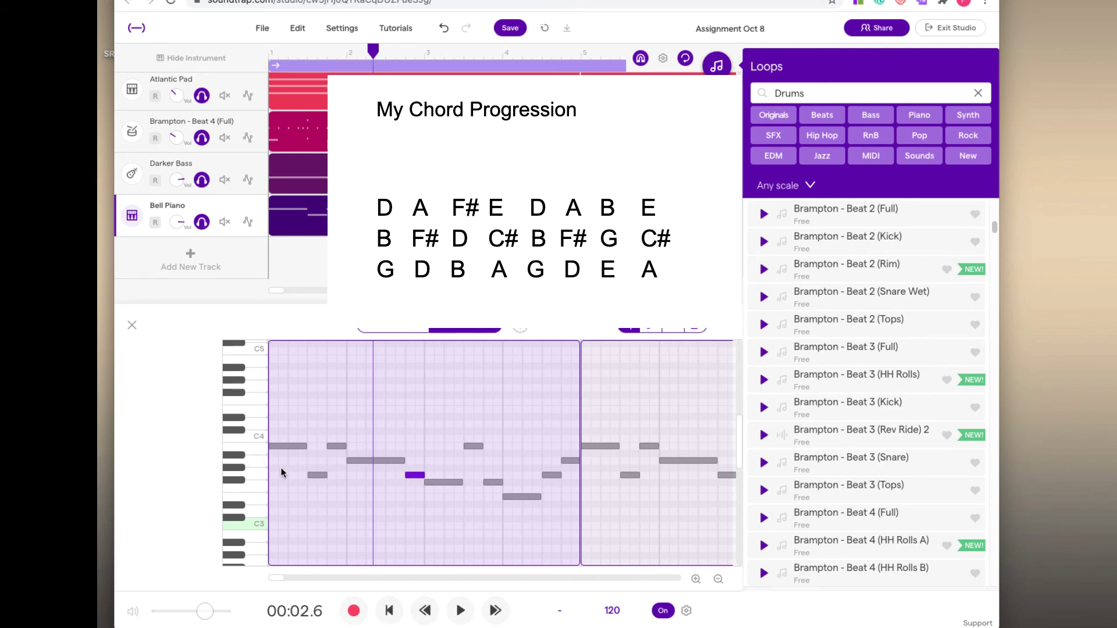
left_click(434, 483)
- Return to the start and audition the Bell Piano note on beat 1 of each of bars 1 to 4
left_click(390, 613)
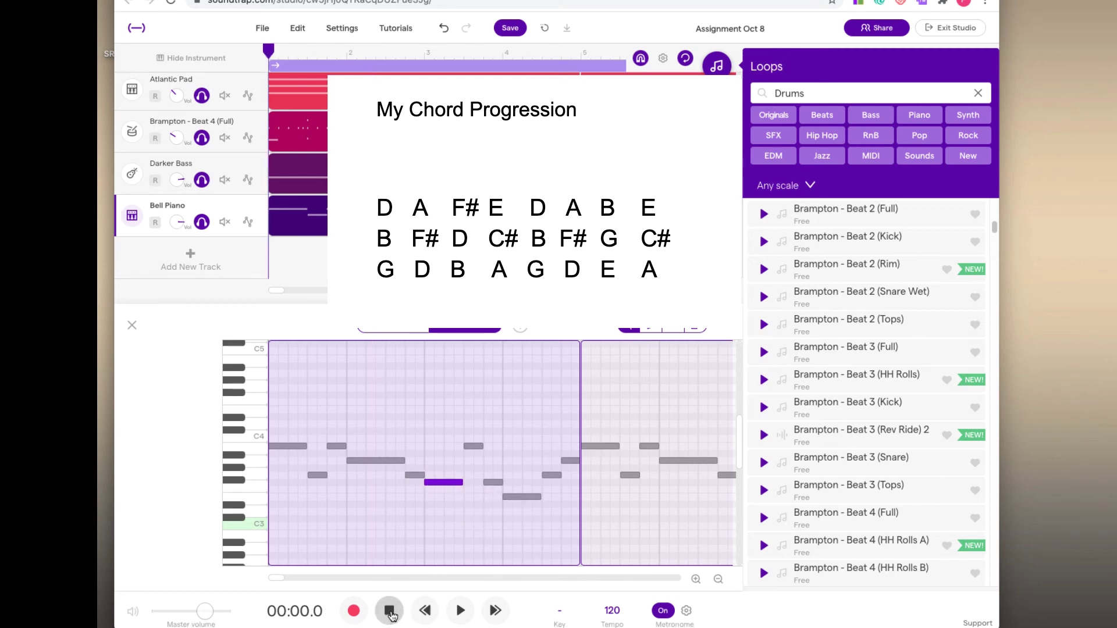
left_click(280, 446)
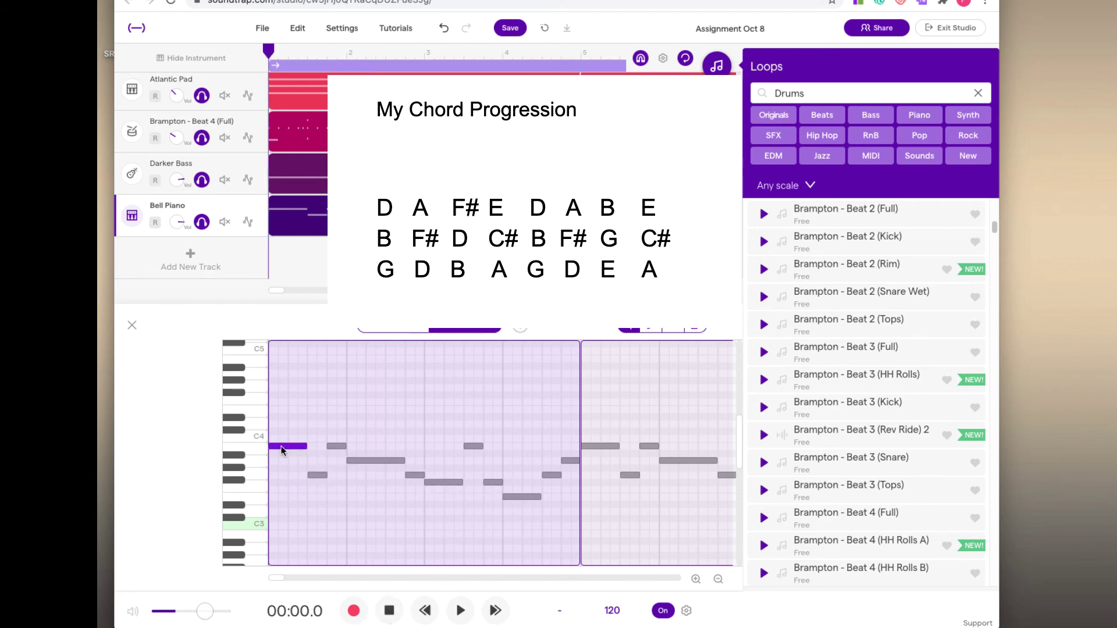
left_click(374, 459)
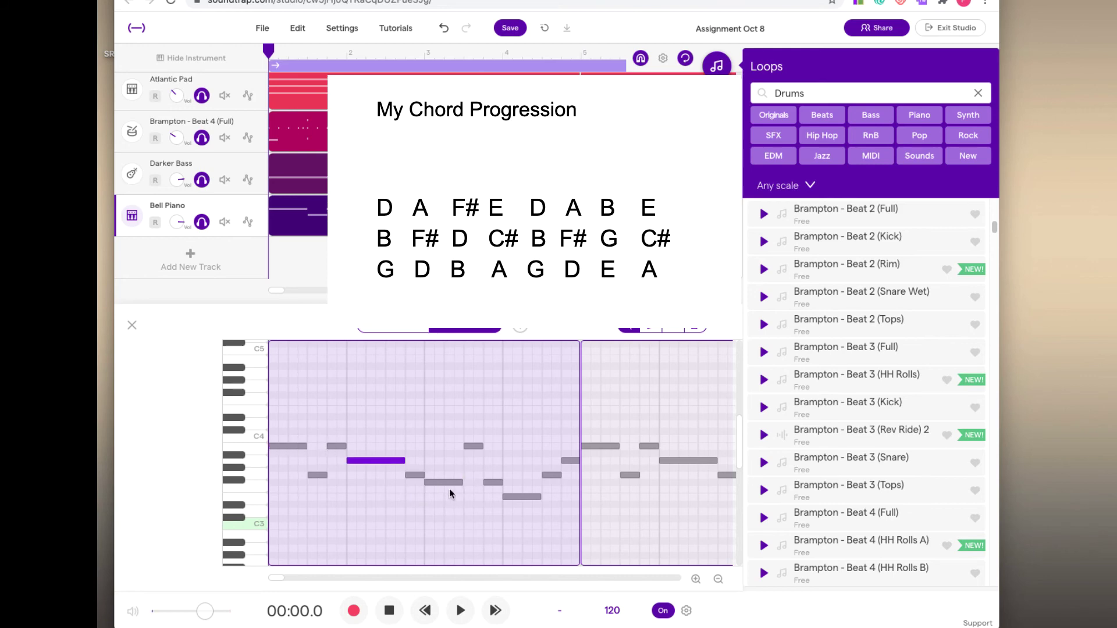
left_click(447, 483)
left_click(526, 498)
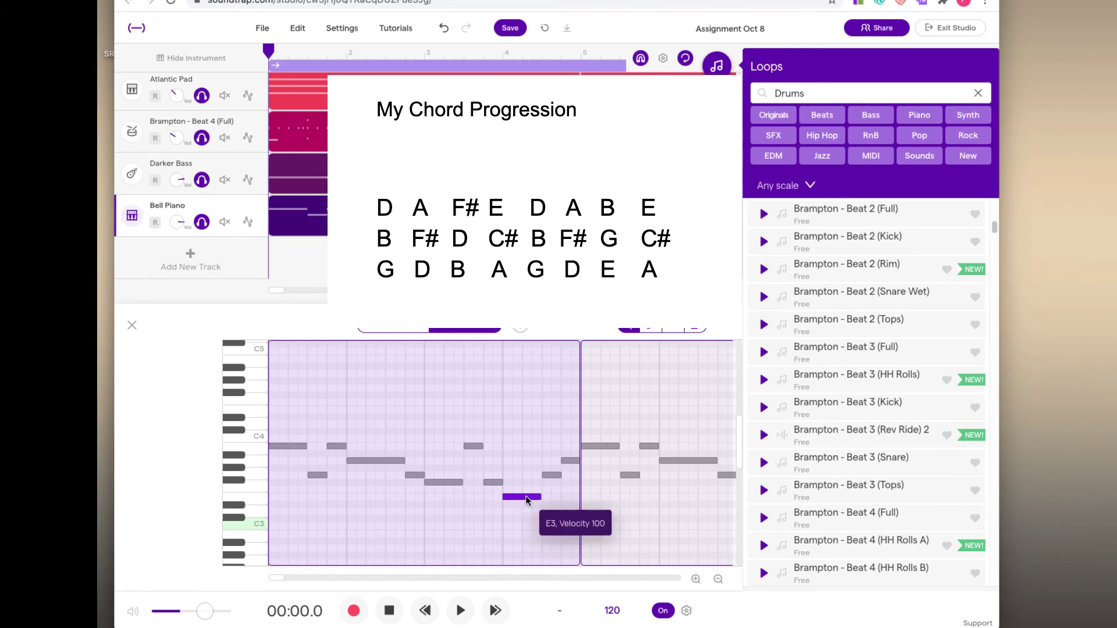
- Check the chord tones on strong beats by auditioning the opening notes of bars 1 and 2 and the B3 on beat 3 of bar 3
left_click(293, 445)
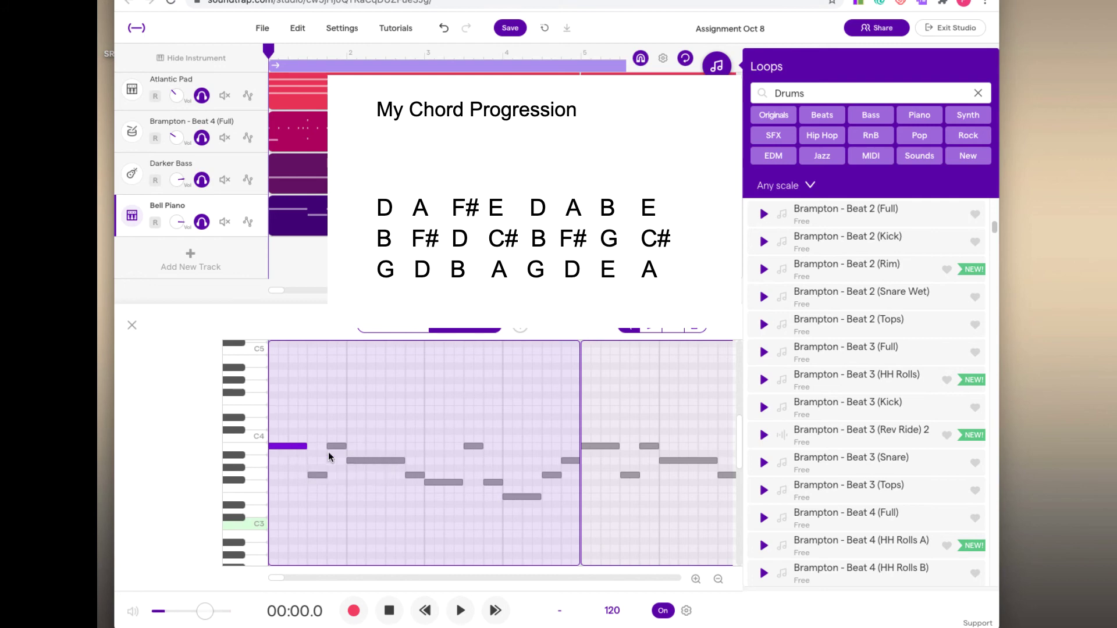
left_click(379, 461)
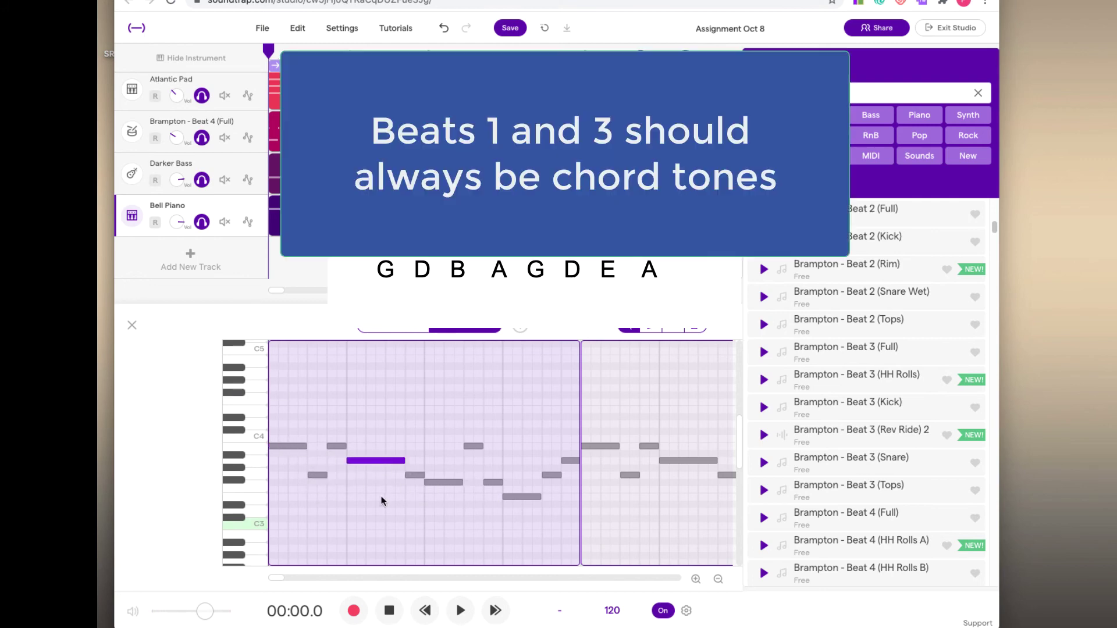
left_click(472, 446)
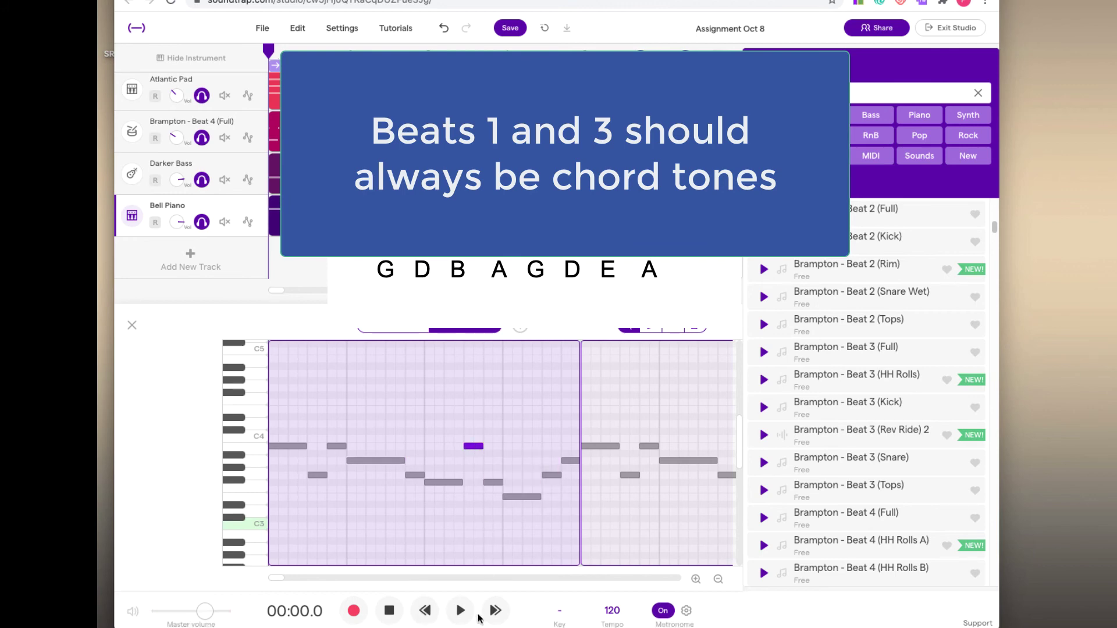
- Play the song from the beginning into bar 4, stop, and audition the E3 on beat 1 of bar 4
left_click(459, 610)
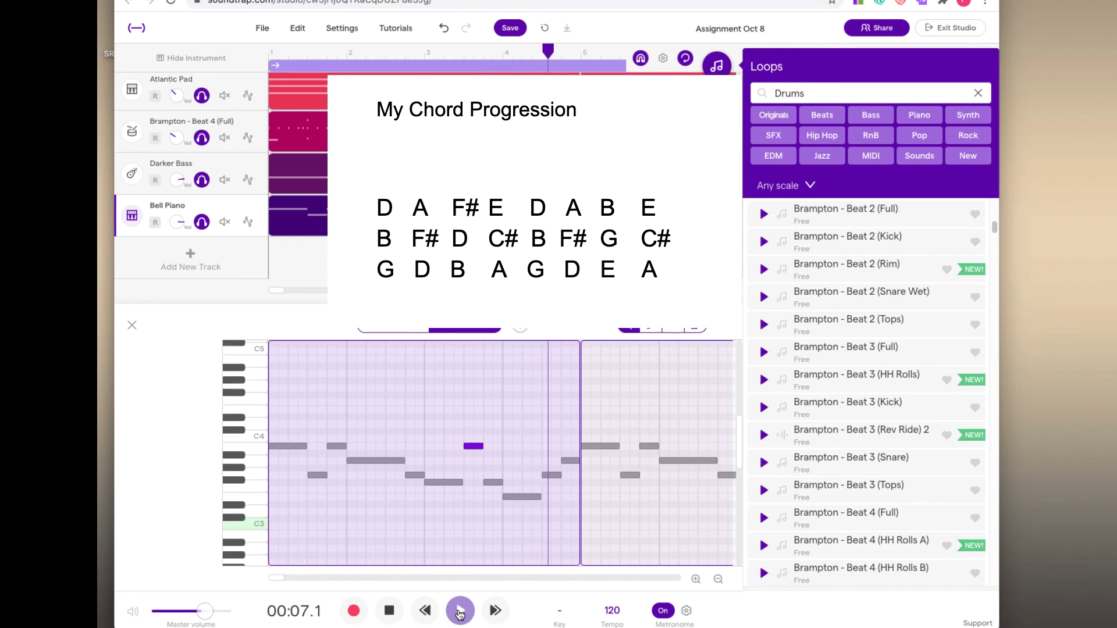
key("space")
left_click(519, 496)
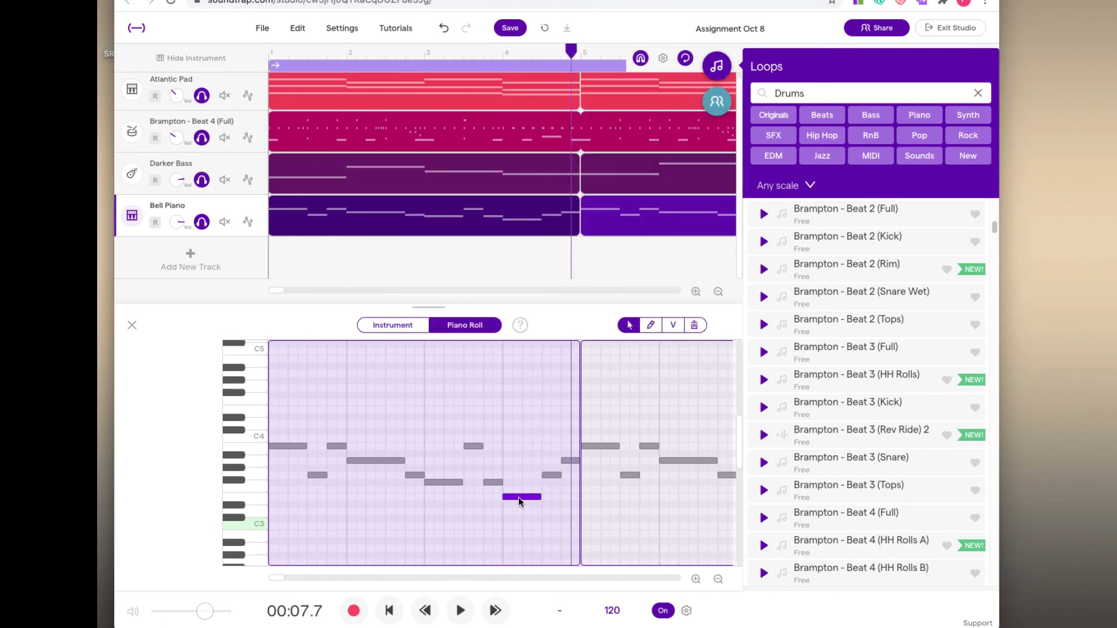
- Audition Bell Piano's bar 4 notes repeatedly, comparing E3 on beat 1 with G3 on beat 3 and A3 on beat 4
left_click(569, 460)
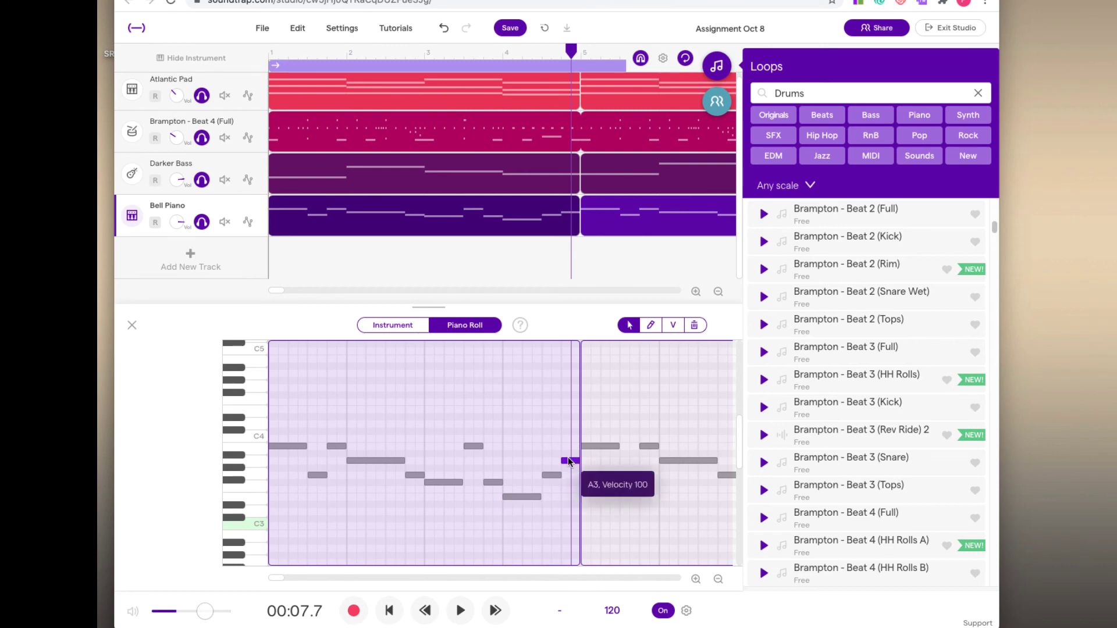
left_click(550, 474)
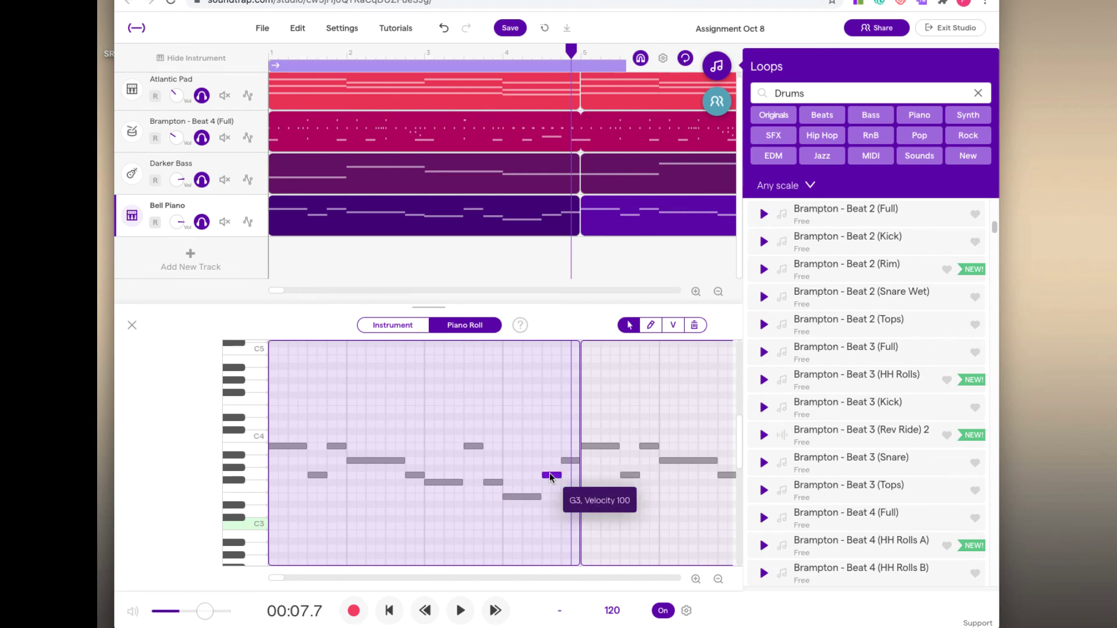
left_click(525, 496)
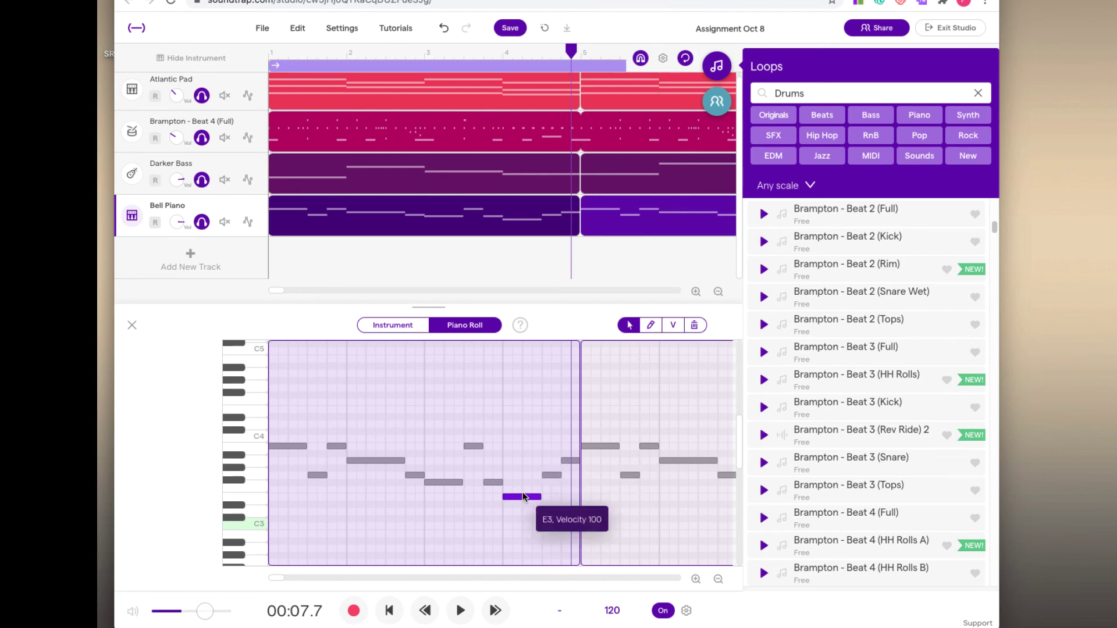
left_click(567, 460)
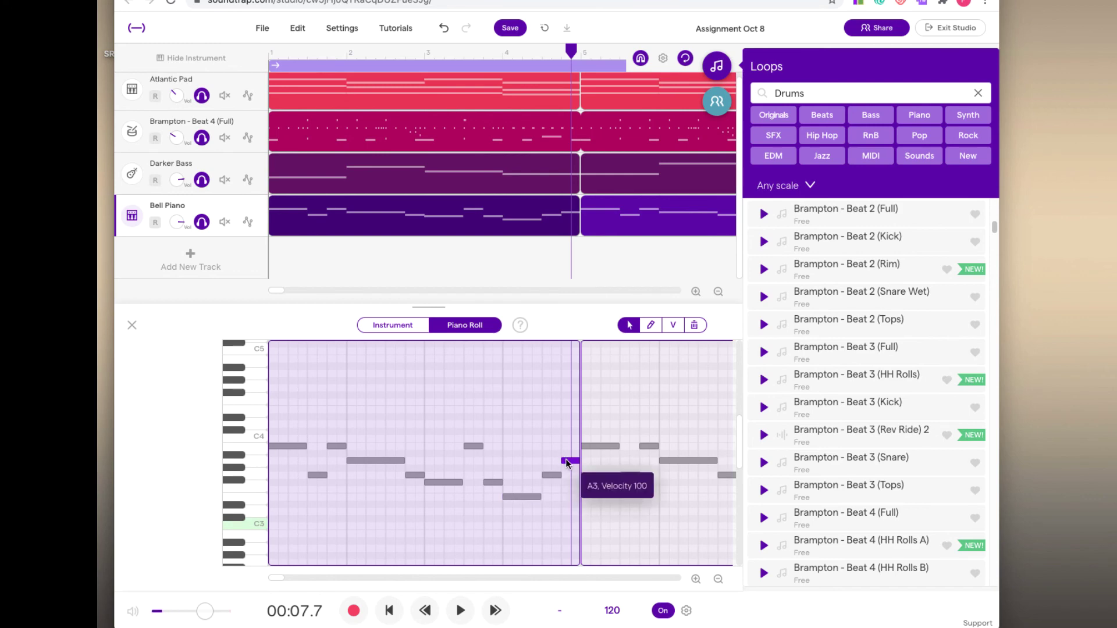
left_click(521, 496)
left_click(548, 476)
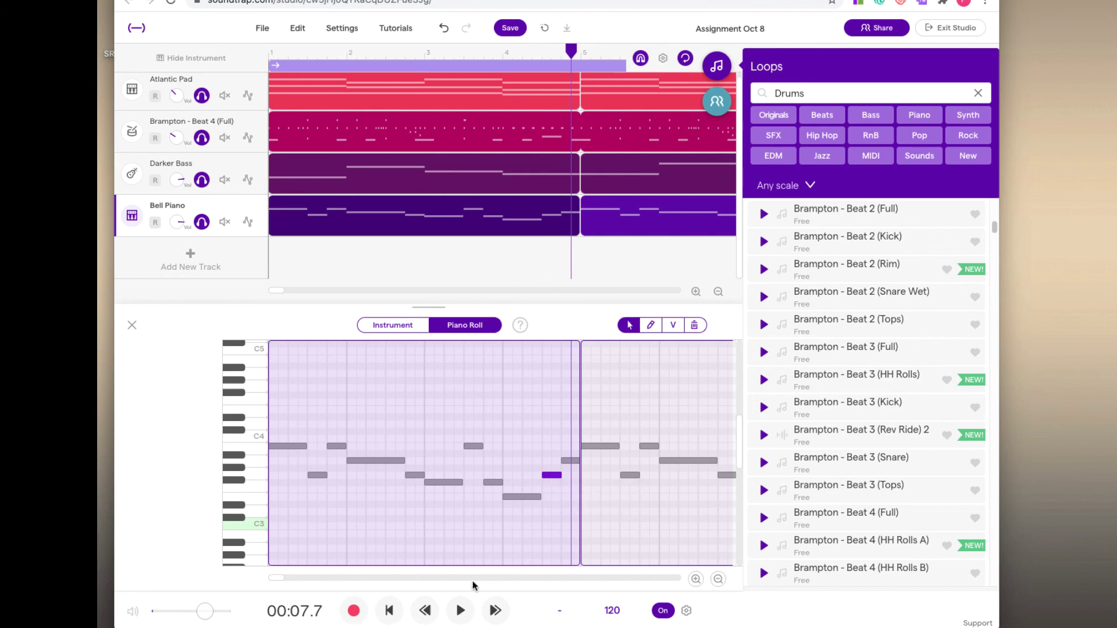
left_click(568, 460)
- Play the song from the beginning into bar 5 and stop
left_click(389, 611)
left_click(460, 611)
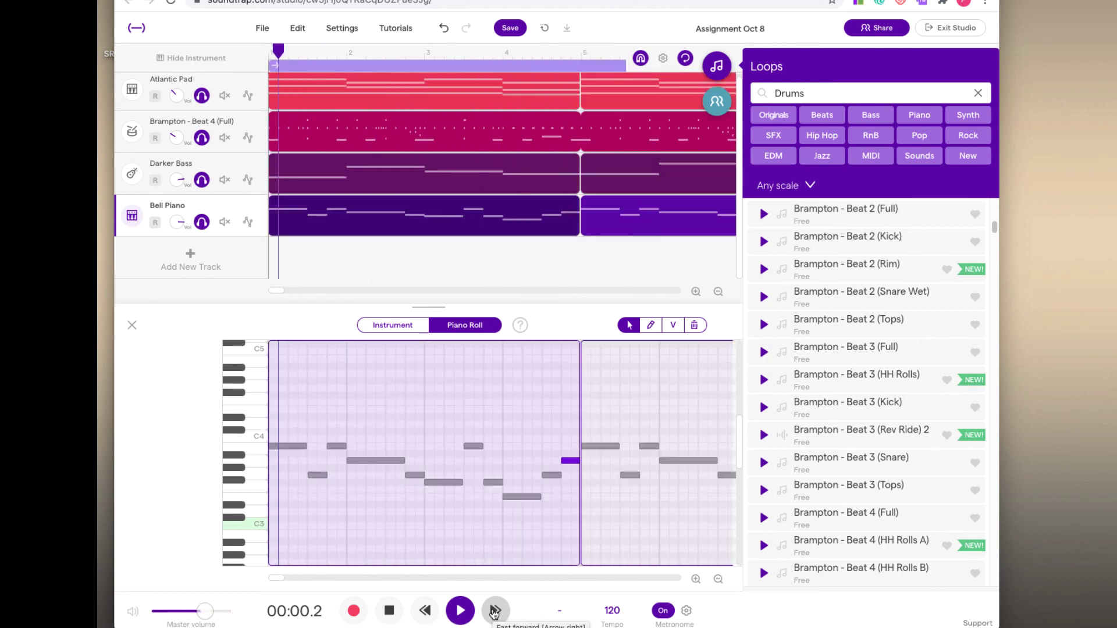
left_click(394, 611)
- Save the project, switch to Google Classroom, and mark "Create a chord Progression, Bass Line and Melody" as done without attaching work
left_click(510, 28)
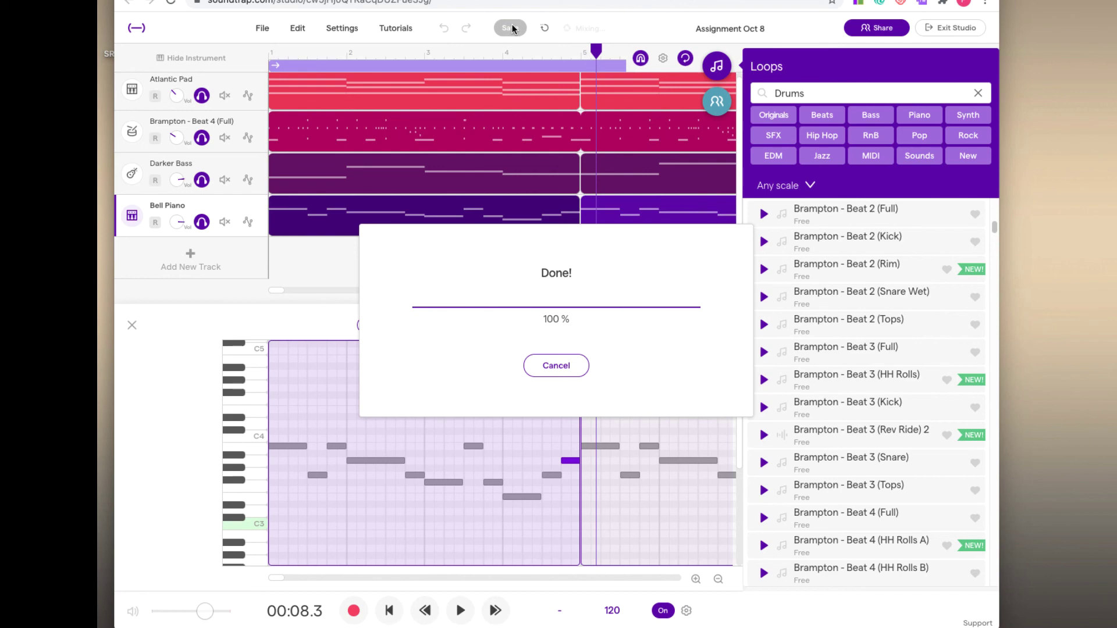
left_click(233, 0)
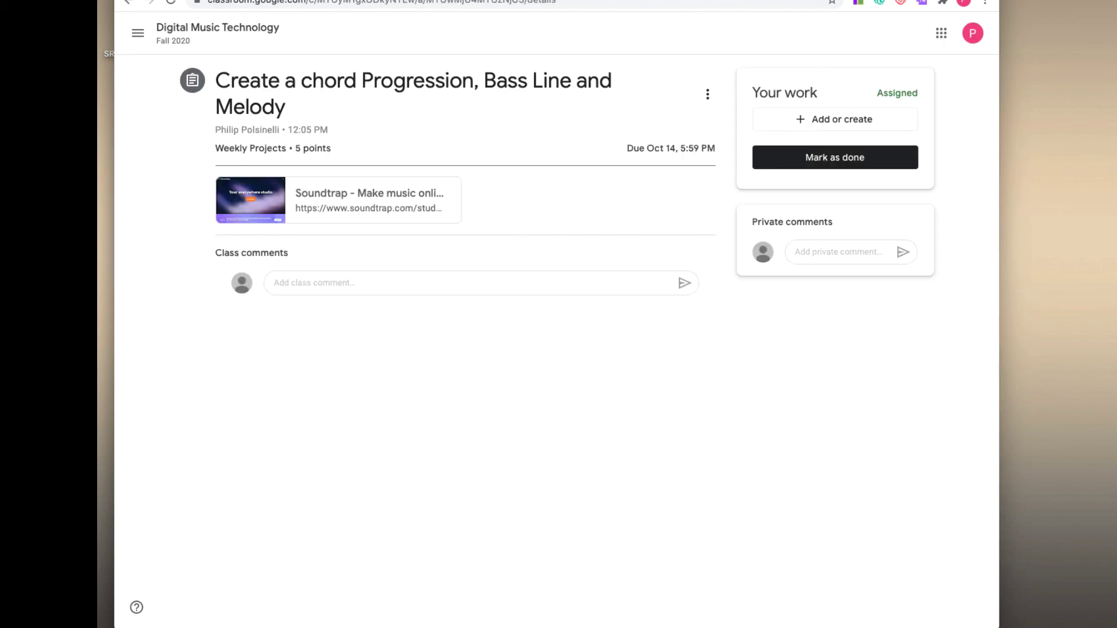
left_click(835, 160)
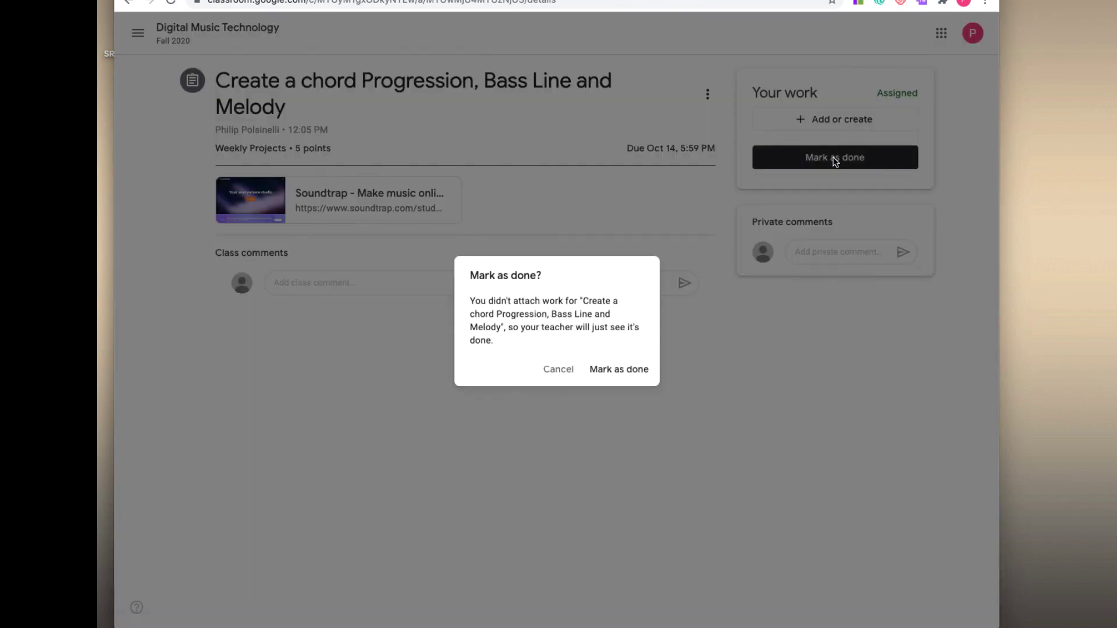
left_click(621, 375)
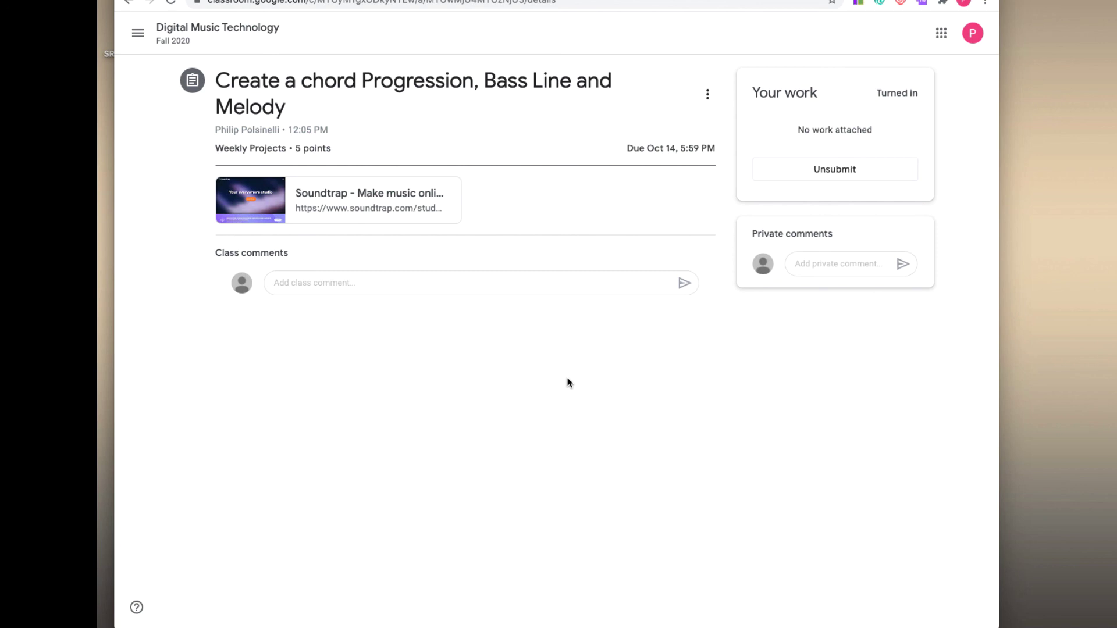
- Return to the Soundtrap project and audition Bell Piano's B3 and G3 in bar 1, A3 in bar 2, and F#3 and B3 in bar 3
left_click(434, 2)
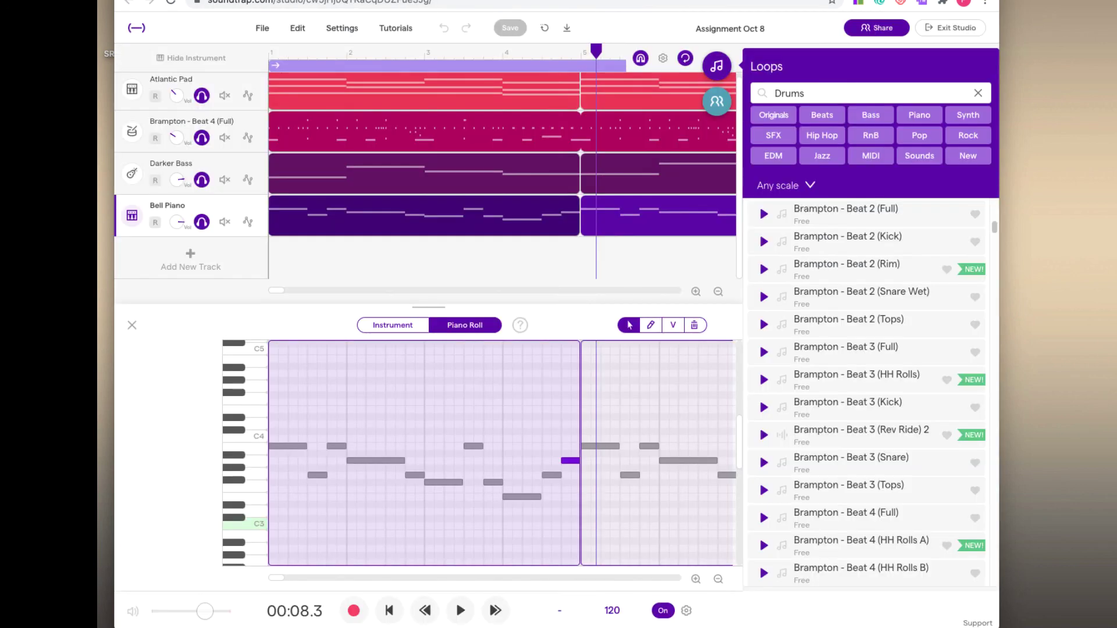
left_click(294, 448)
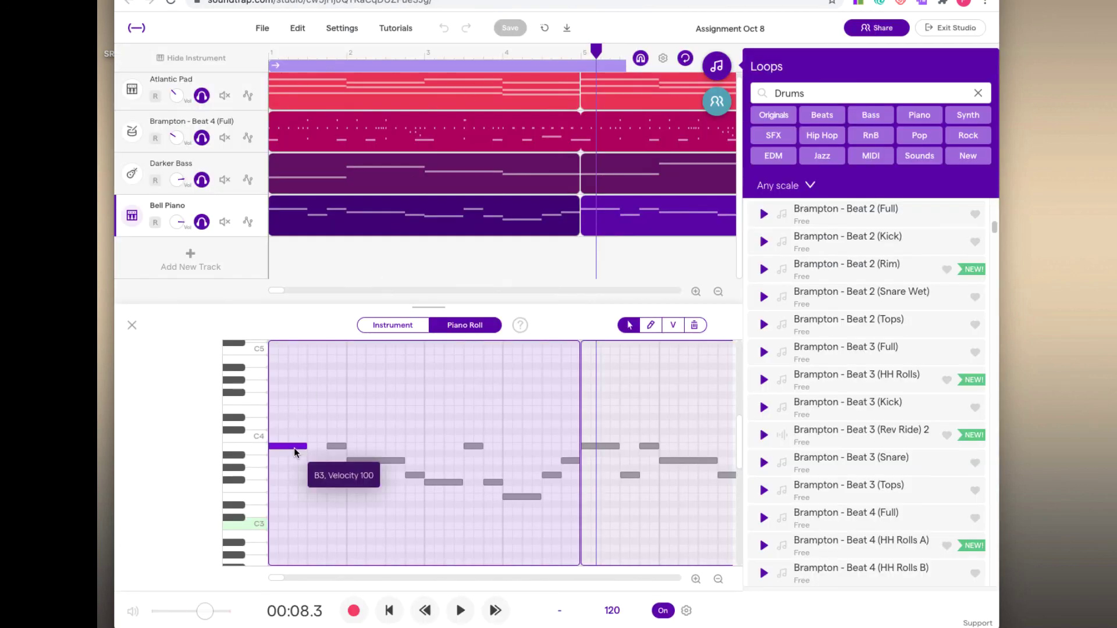
left_click(321, 476)
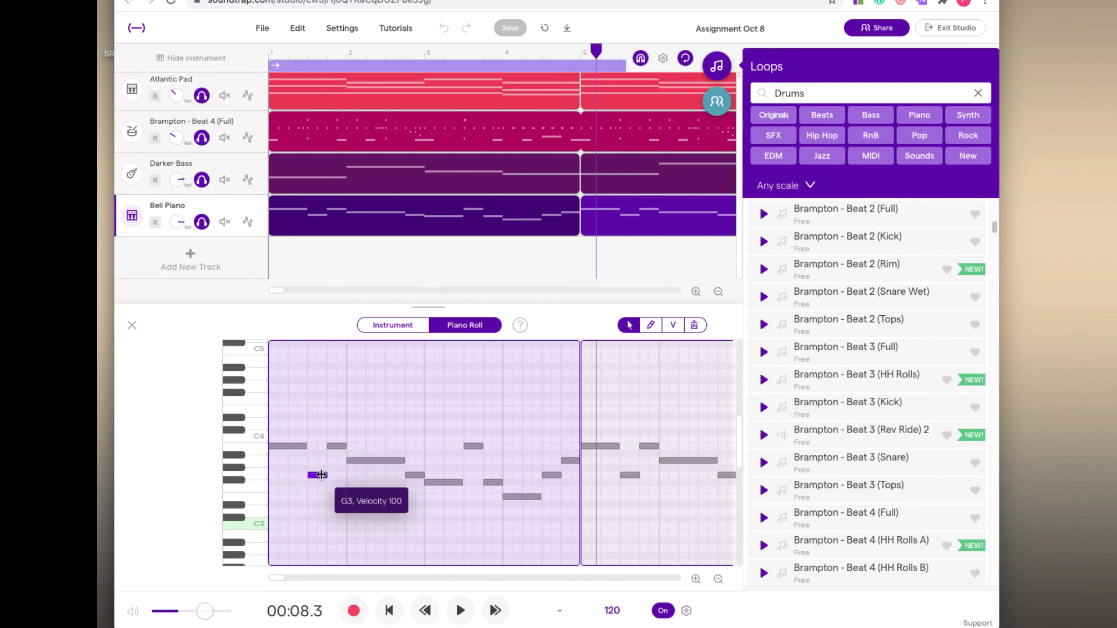
left_click(359, 460)
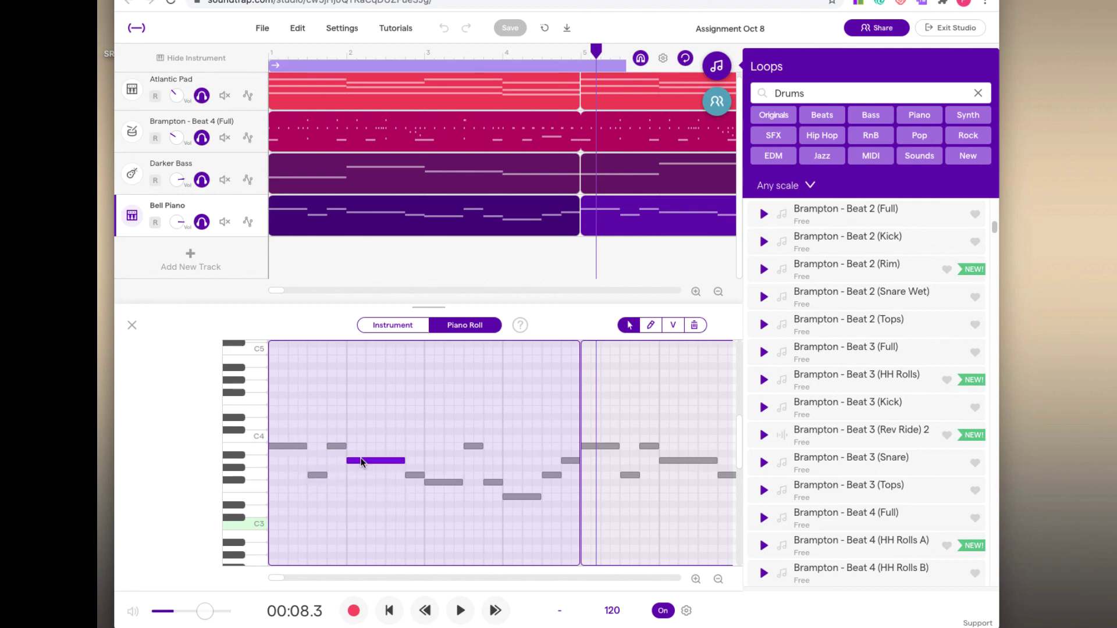
left_click(437, 479)
left_click(469, 446)
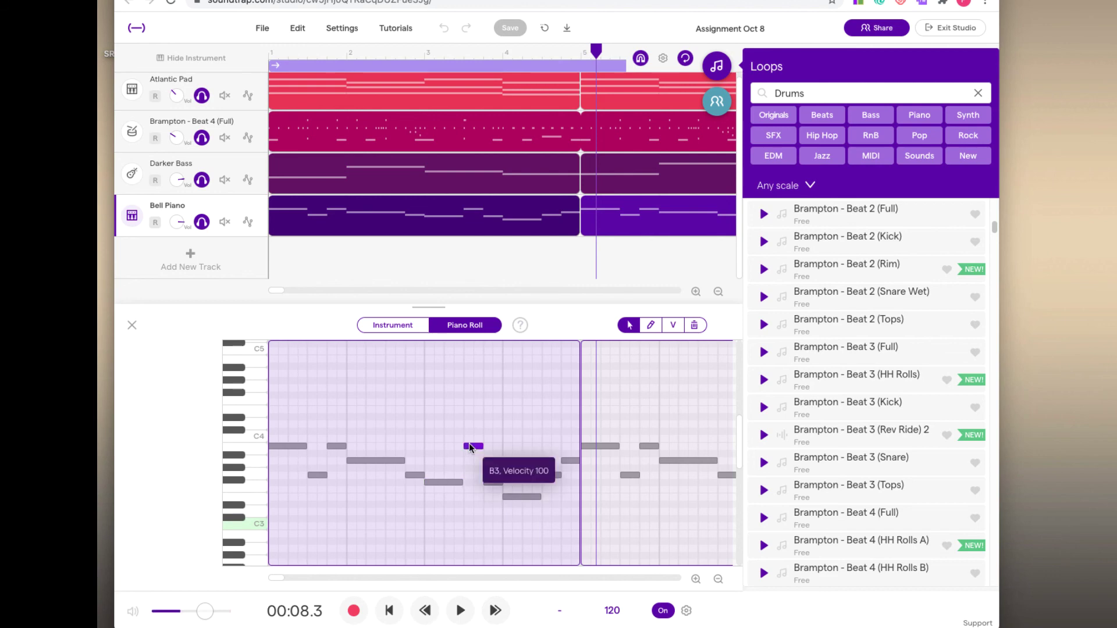
- Audition Bell Piano's bar 4 notes in order: E3, G3 and the closing A3
left_click(519, 494)
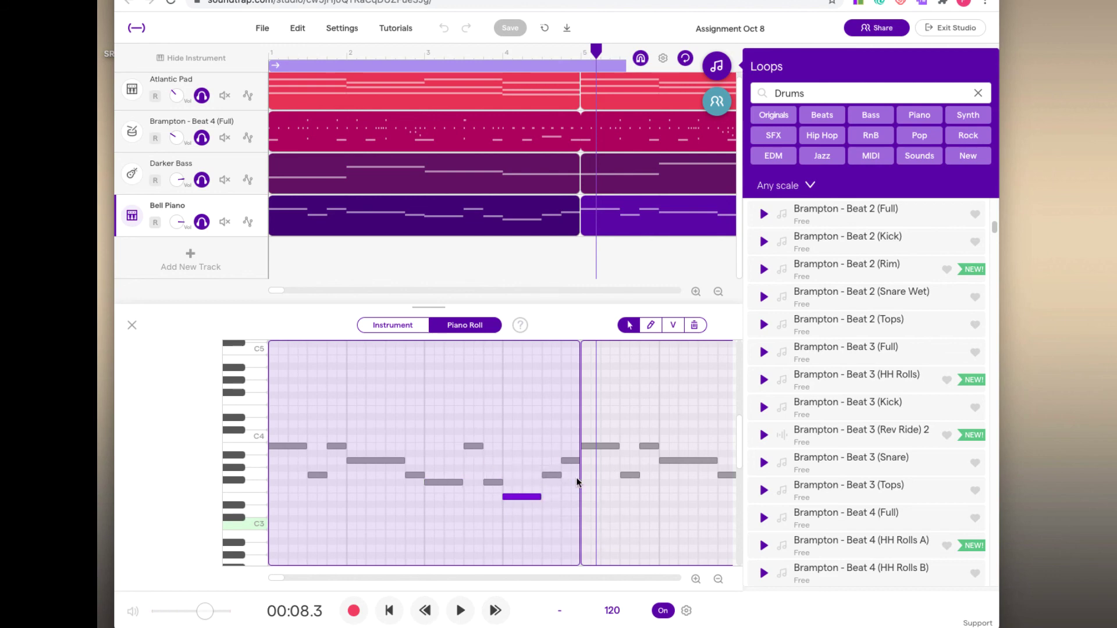
left_click(551, 475)
left_click(568, 456)
left_click(569, 460)
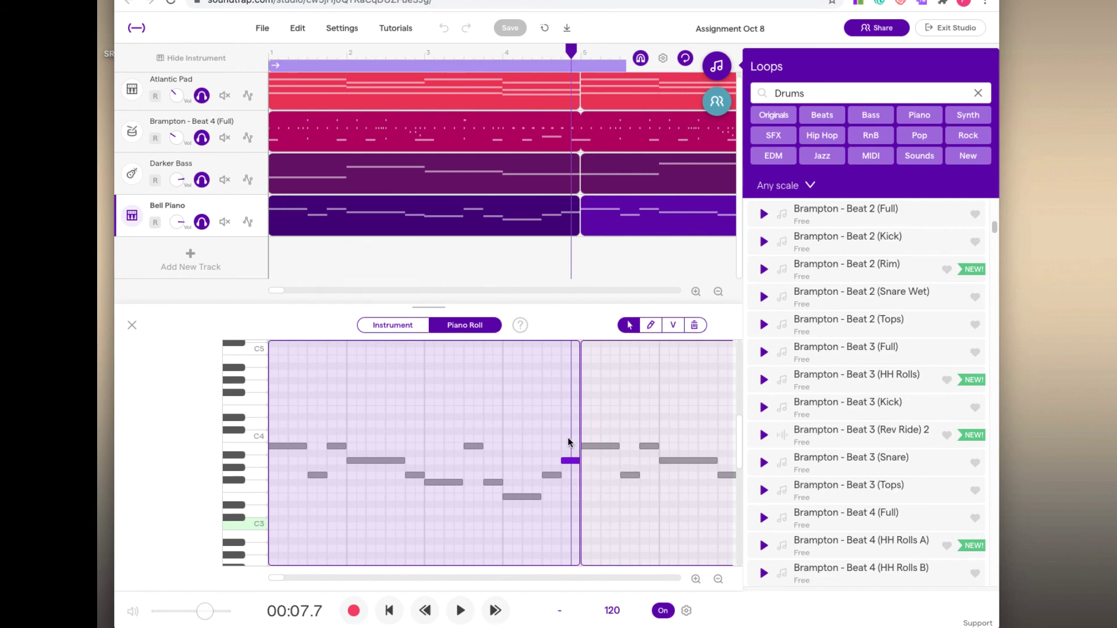